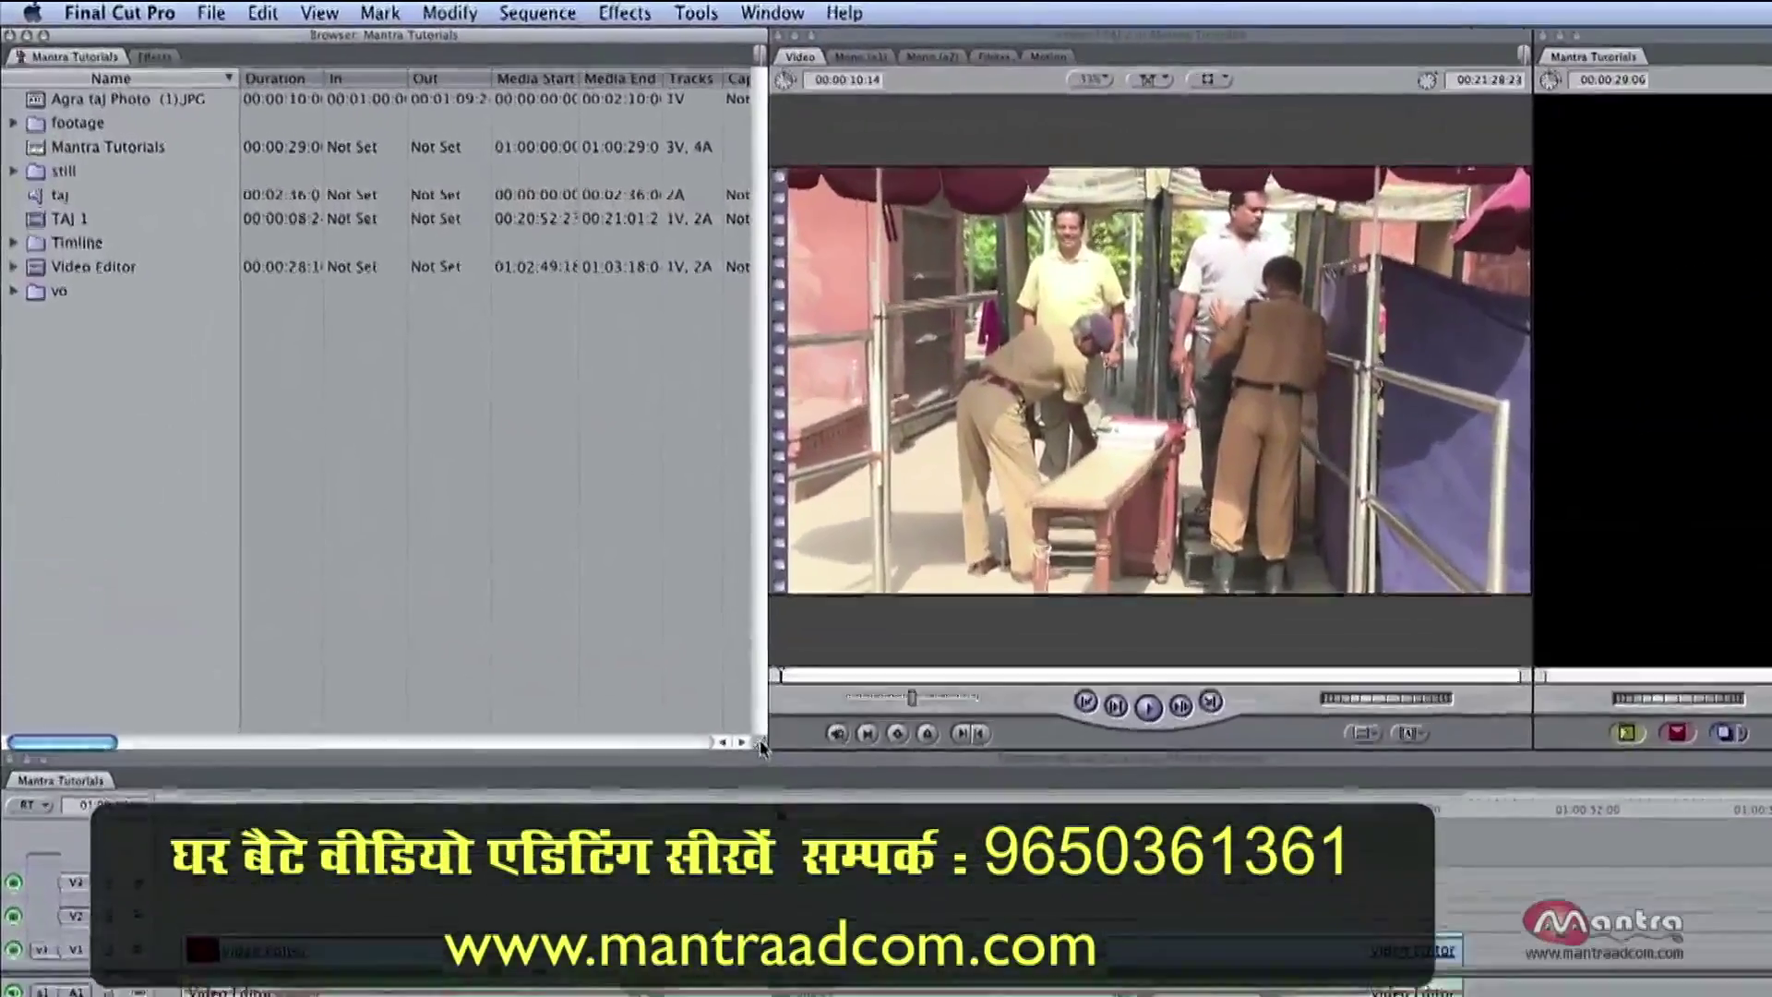
# Resize the Browser to cover the Viewer and fill the whole screen.
pyautogui.moveTo(764, 747); pyautogui.dragTo(1764, 979)
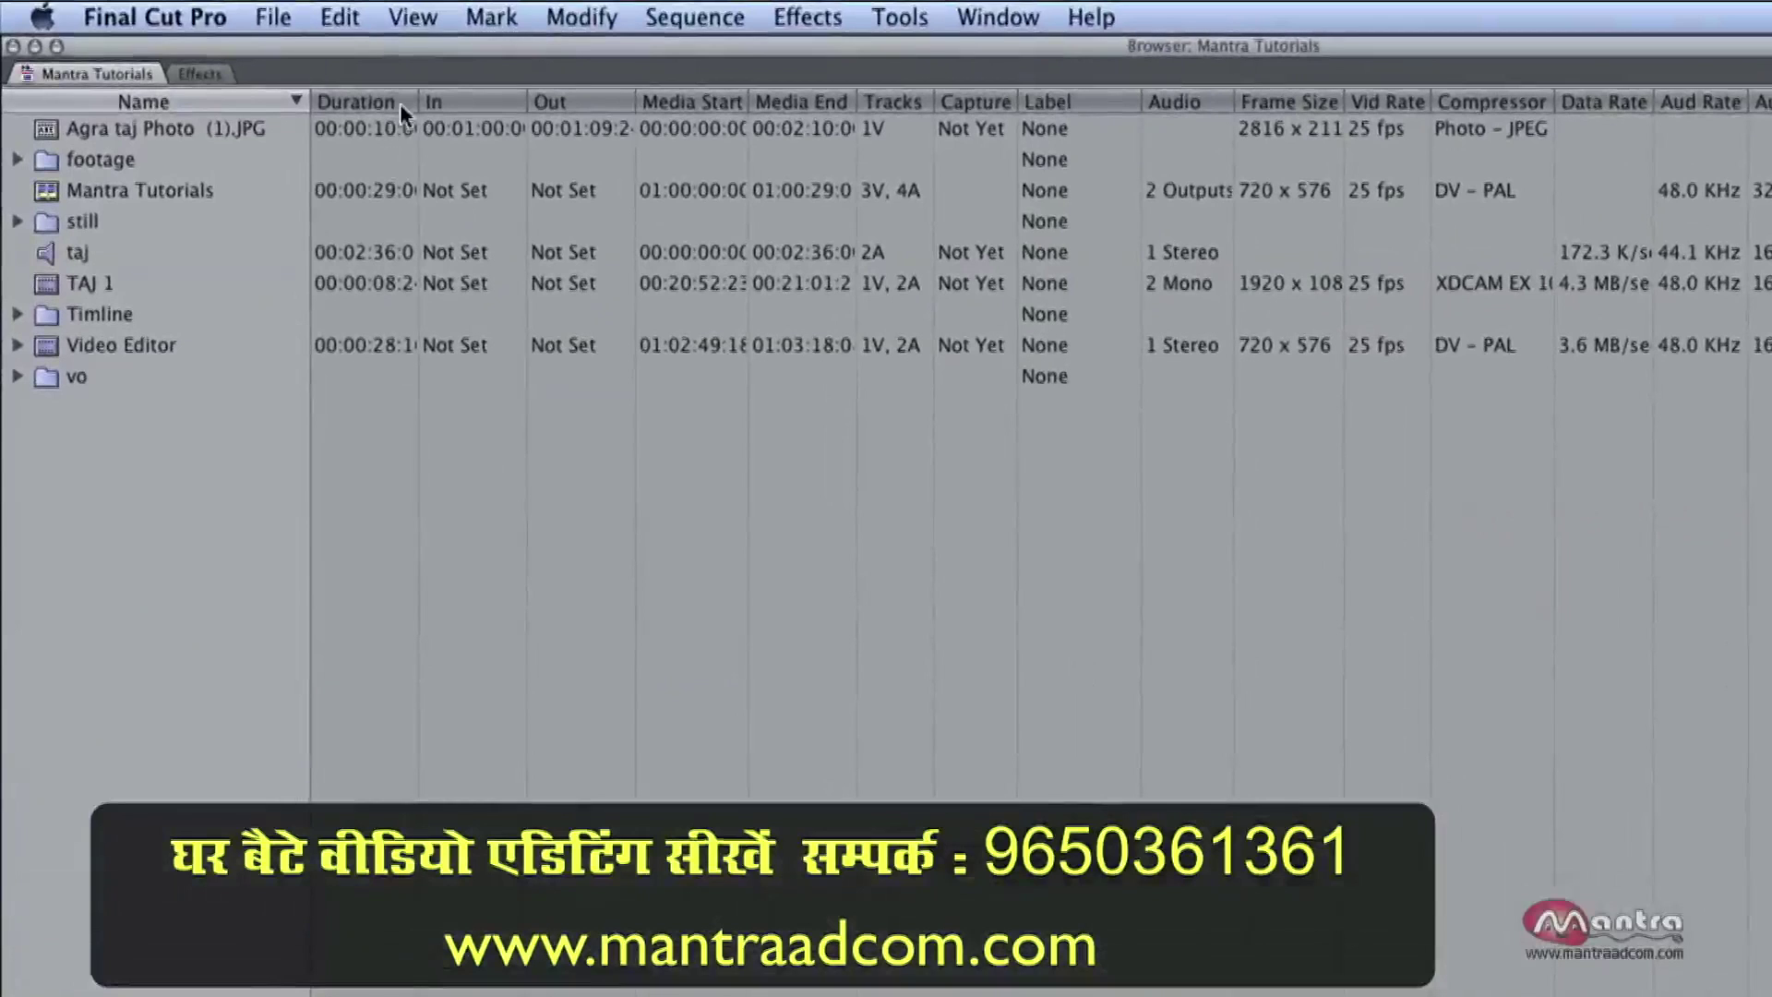
# Expand the footage bin and scroll through its columns to the Capture and timecode details.
pyautogui.click(17, 159)
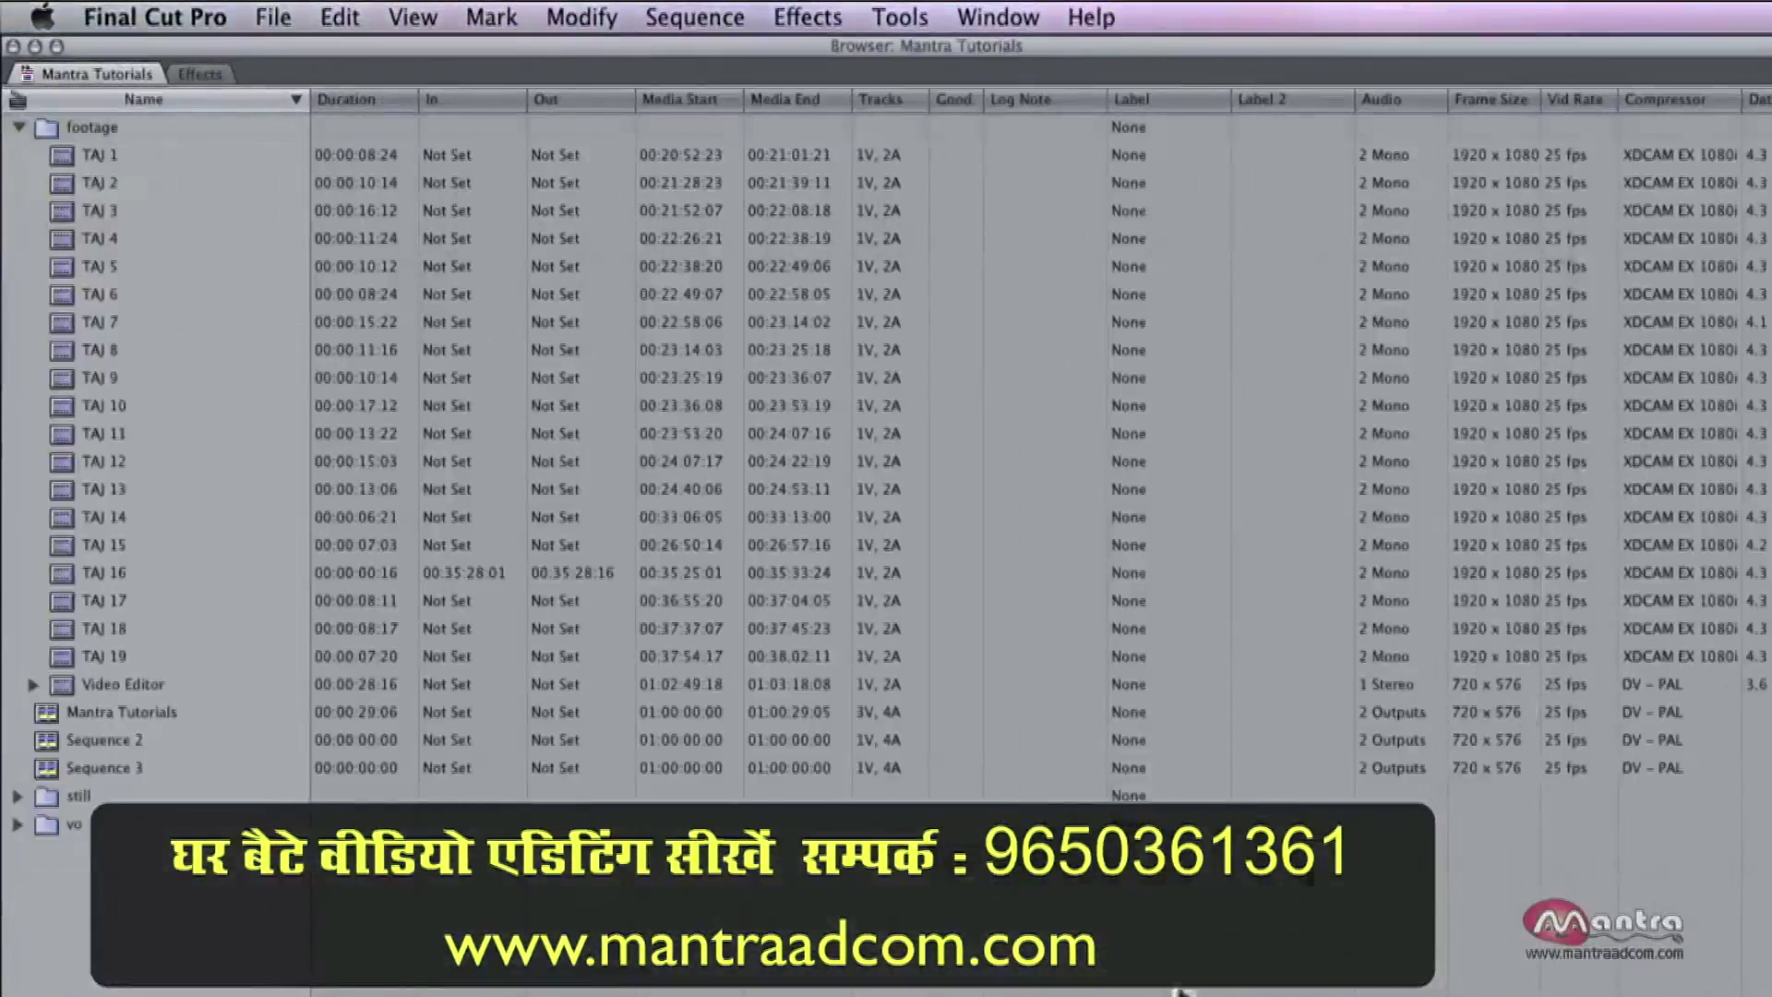
pyautogui.hscroll(2, 887, 443)
pyautogui.hscroll(10, 886, 443)
pyautogui.hscroll(8, 886, 443)
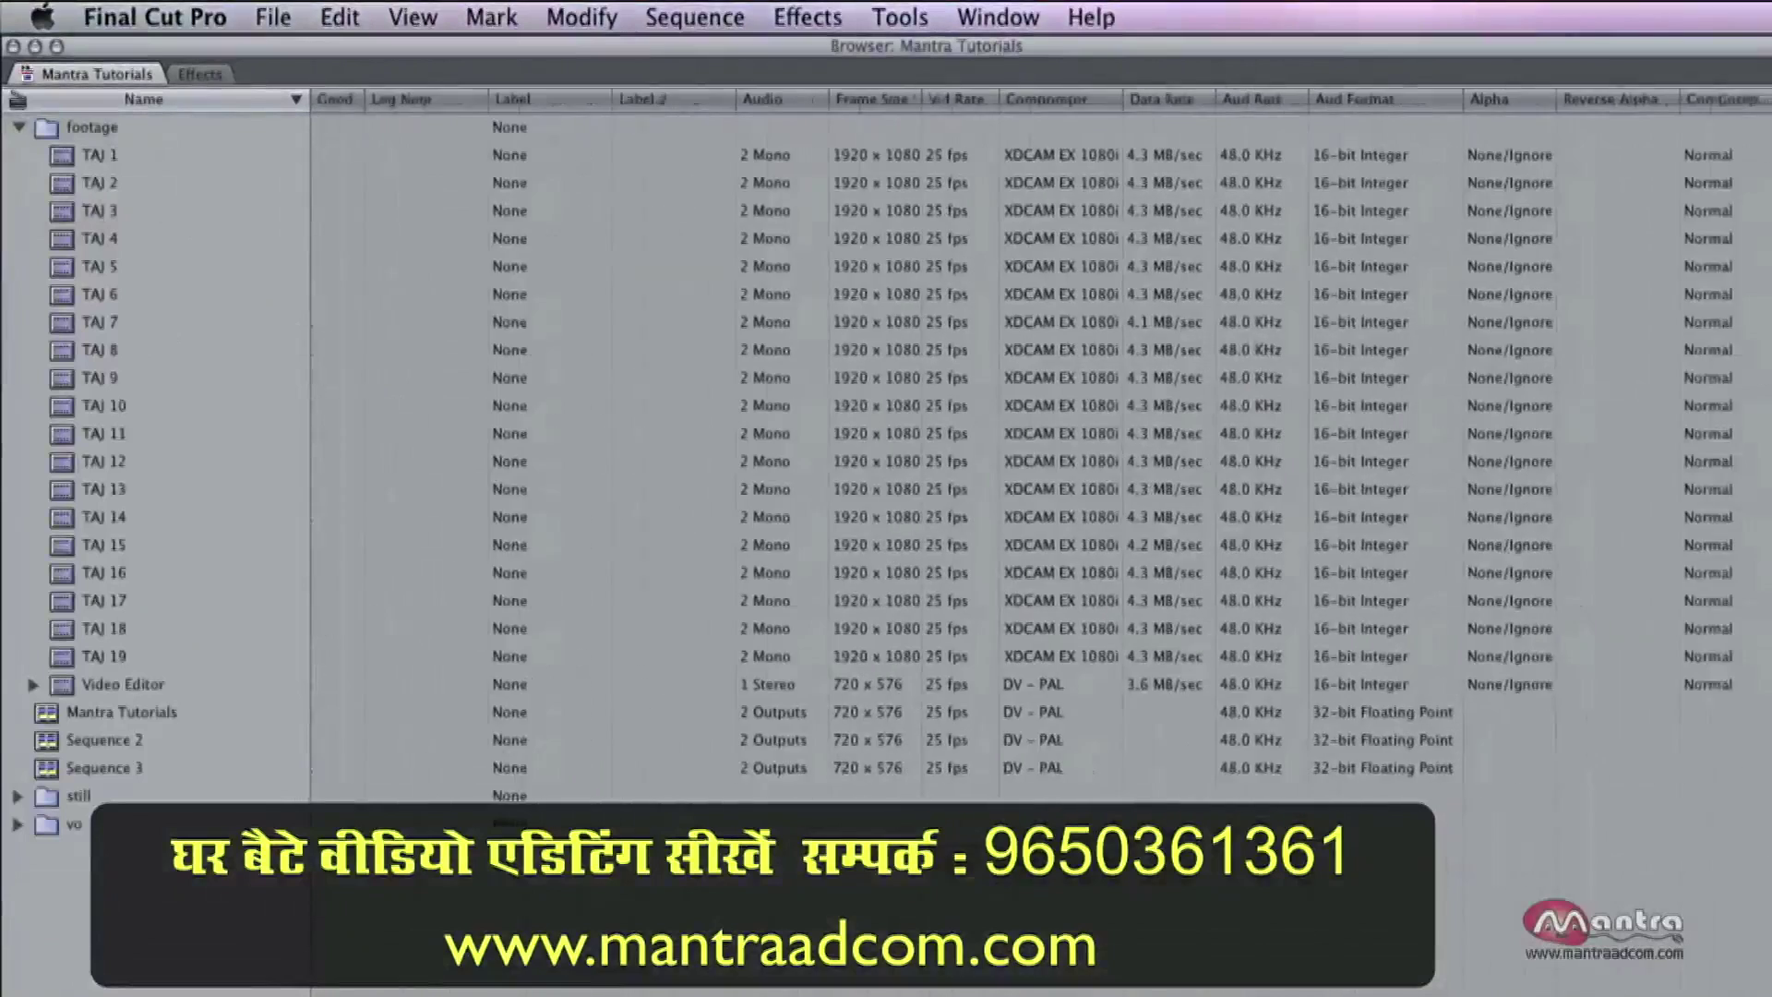
pyautogui.hscroll(-7, 887, 444)
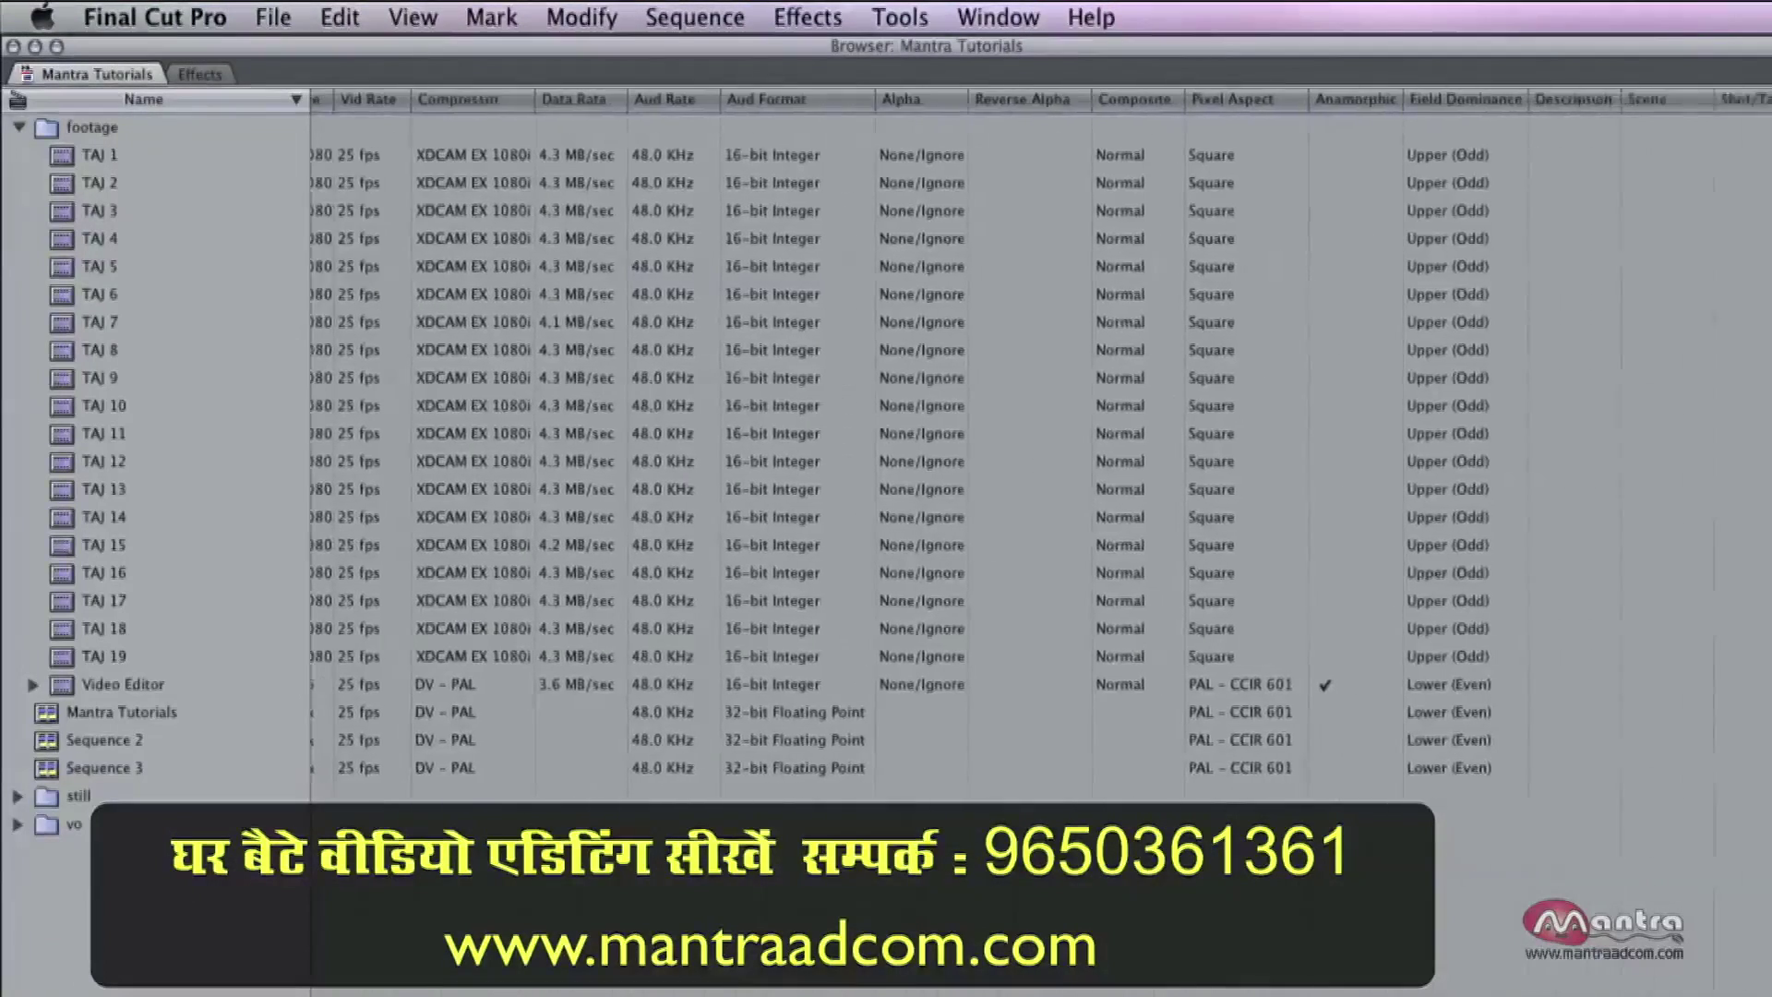
pyautogui.hscroll(-5, 886, 443)
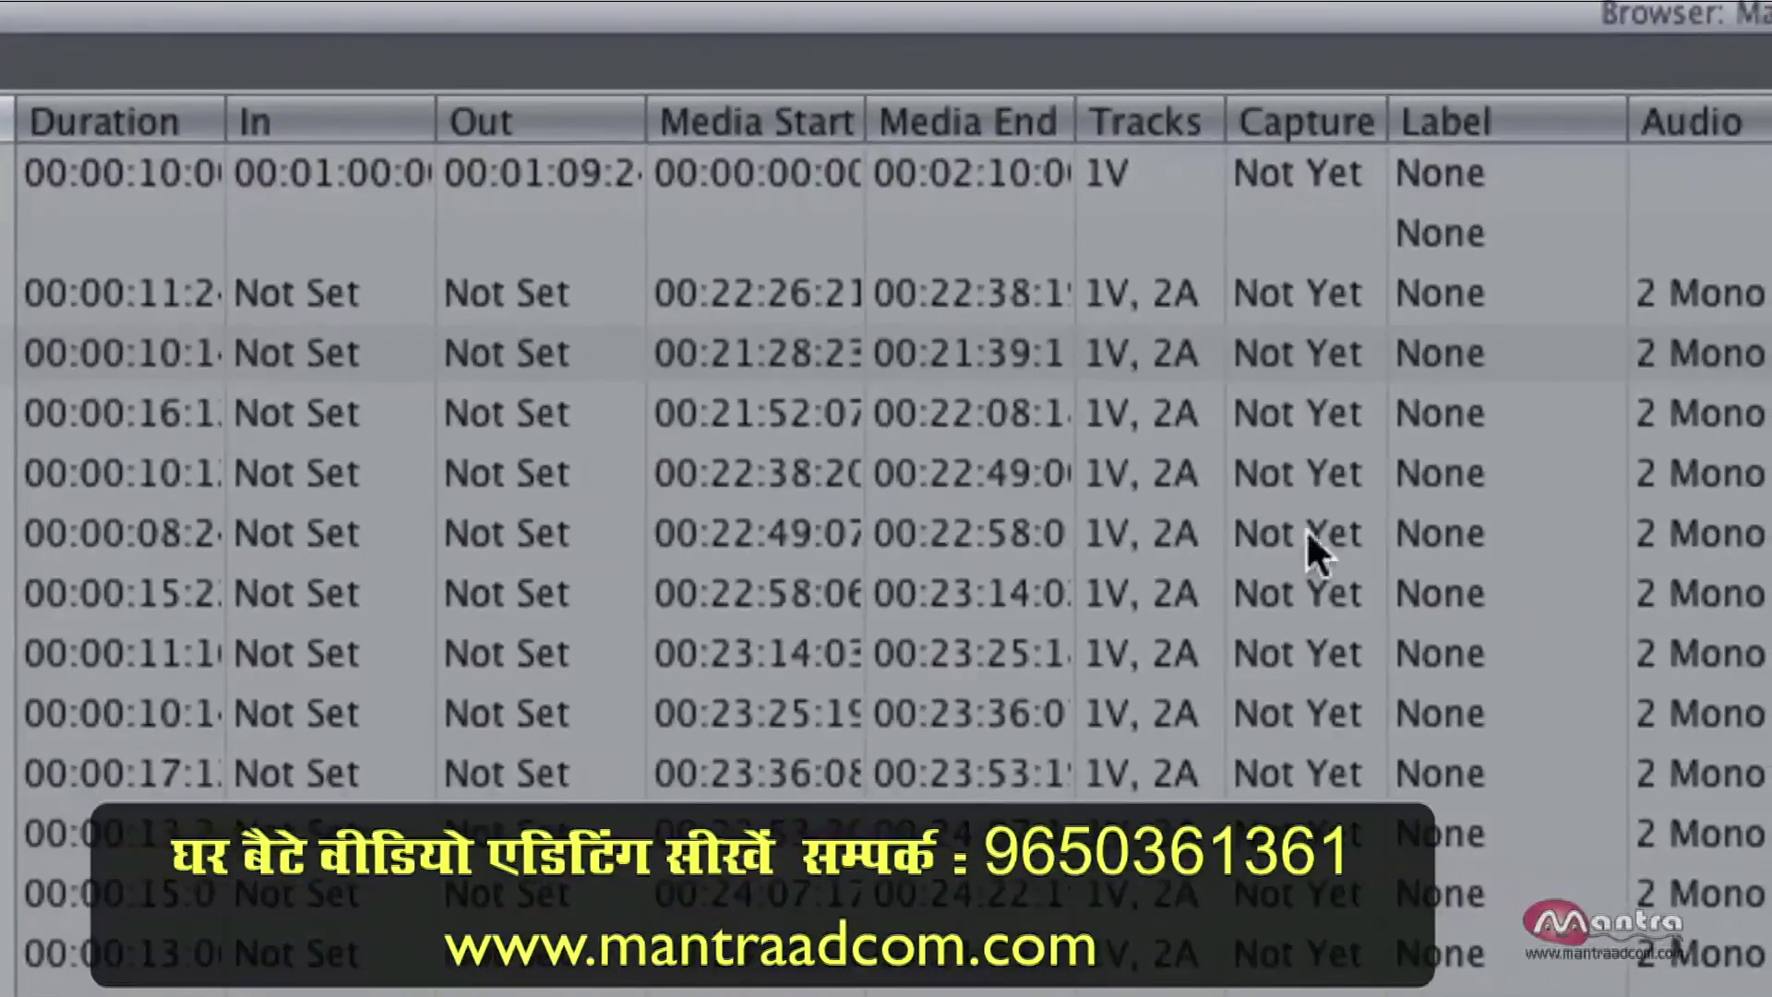
# Select the footage clip with Media Start 00:22:49:07.
pyautogui.click(1410, 534)
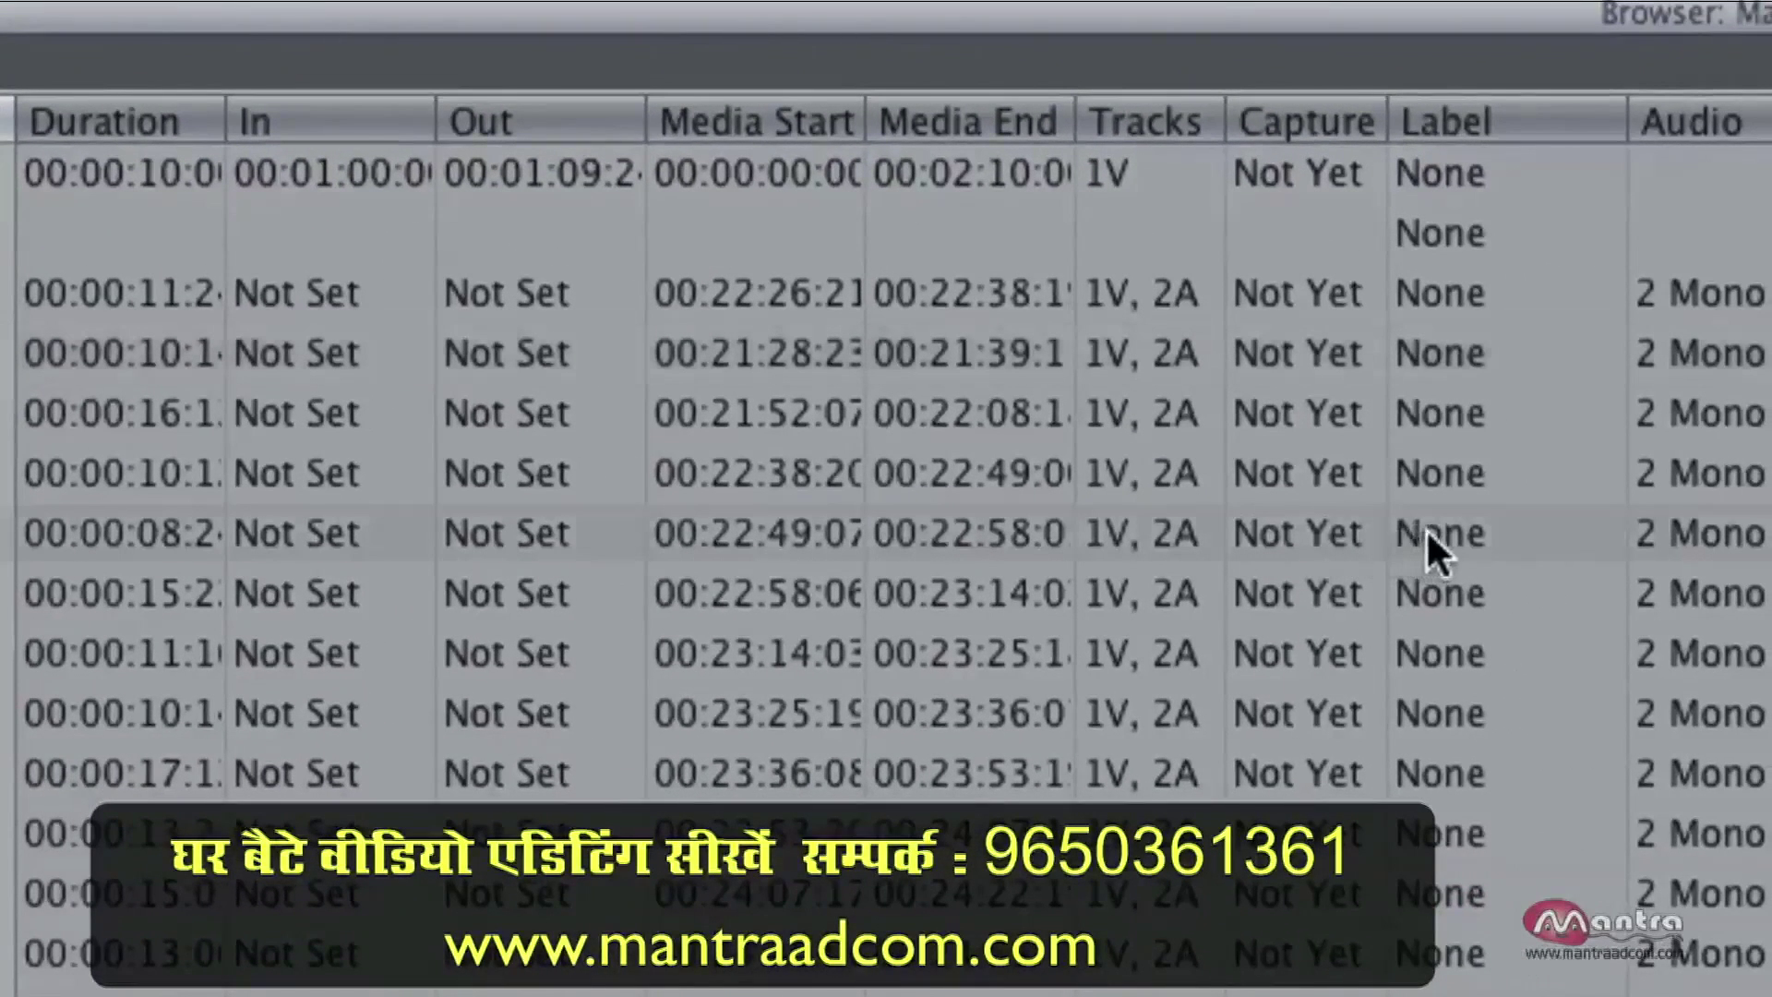
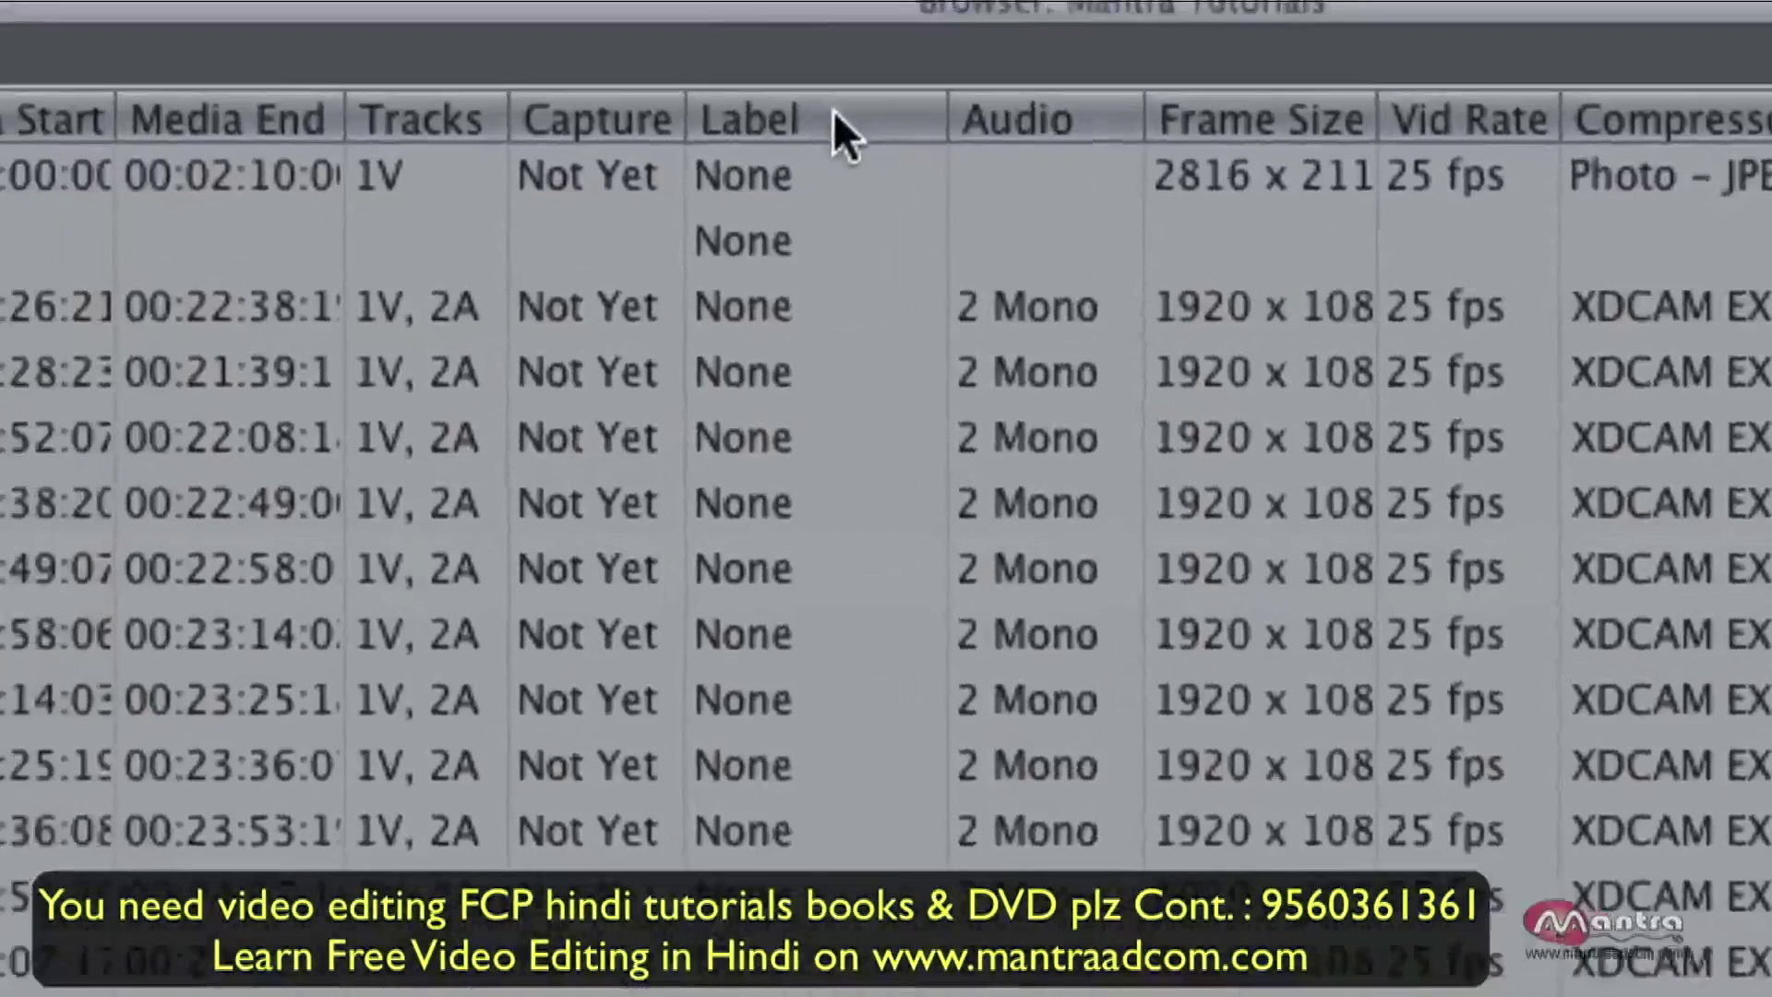
# Reorder the Browser columns: Label after Media Start, Media Start after Label, Audio further left.
pyautogui.moveTo(569, 88); pyautogui.dragTo(514, 91)
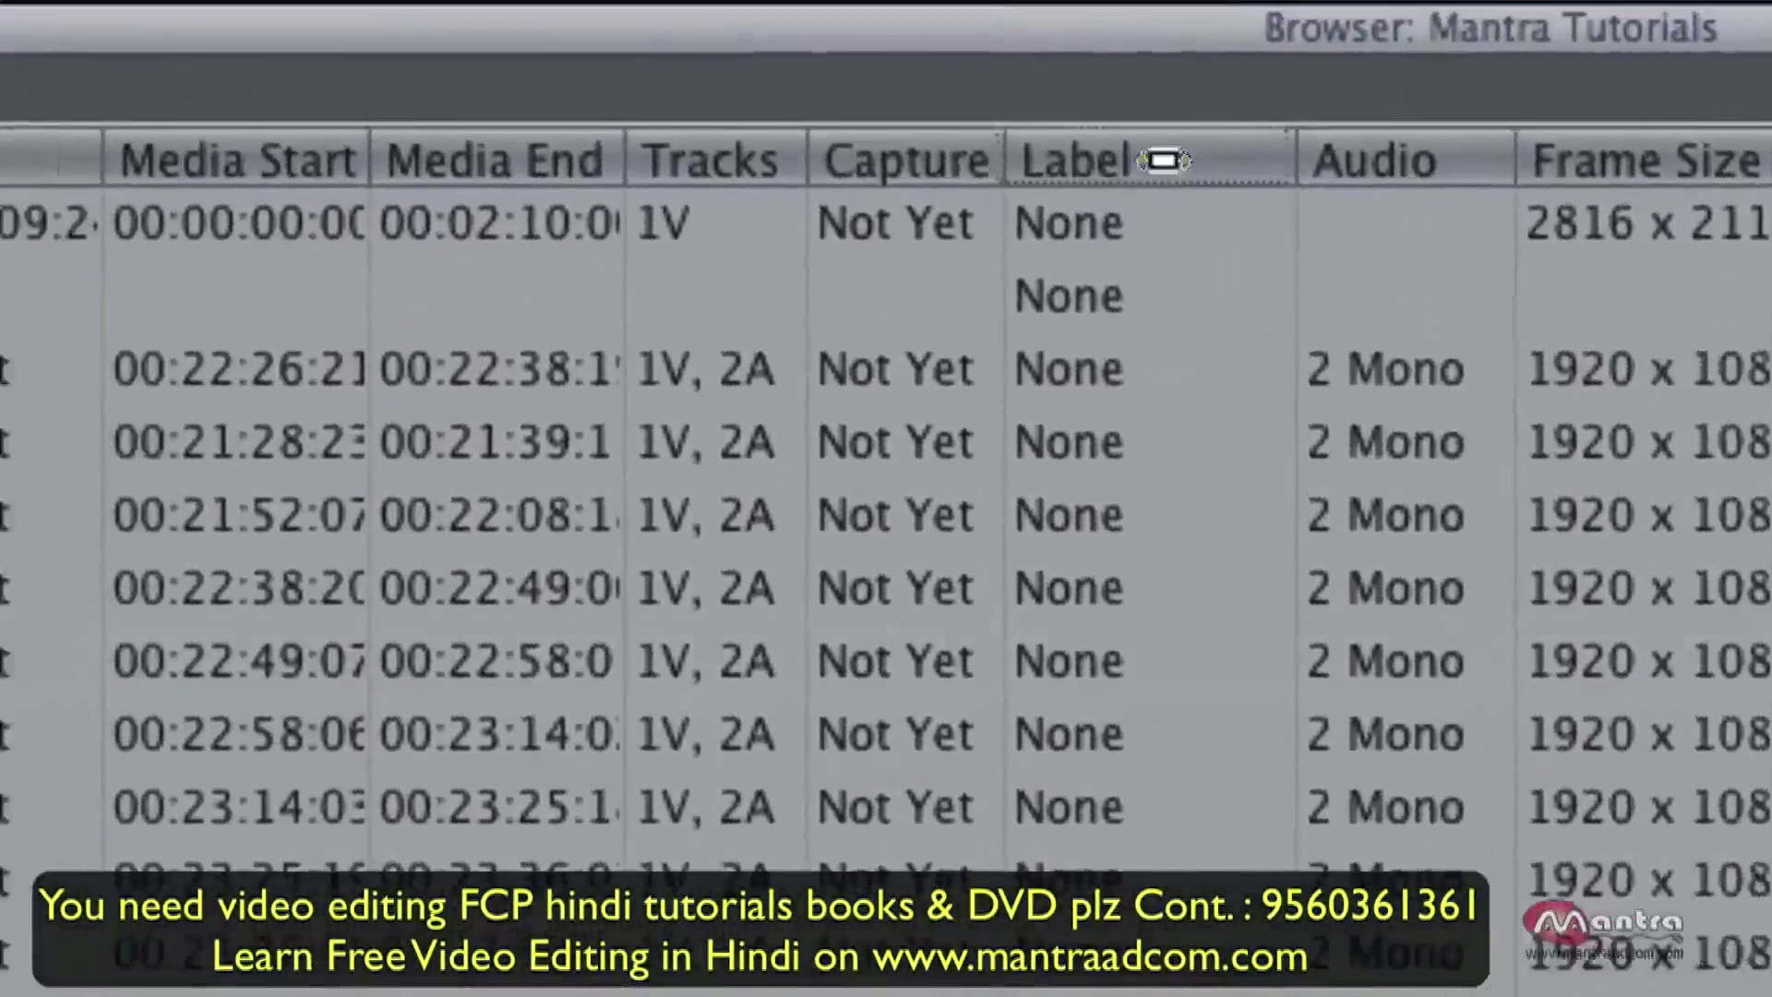
pyautogui.moveTo(1119, 167); pyautogui.dragTo(582, 176)
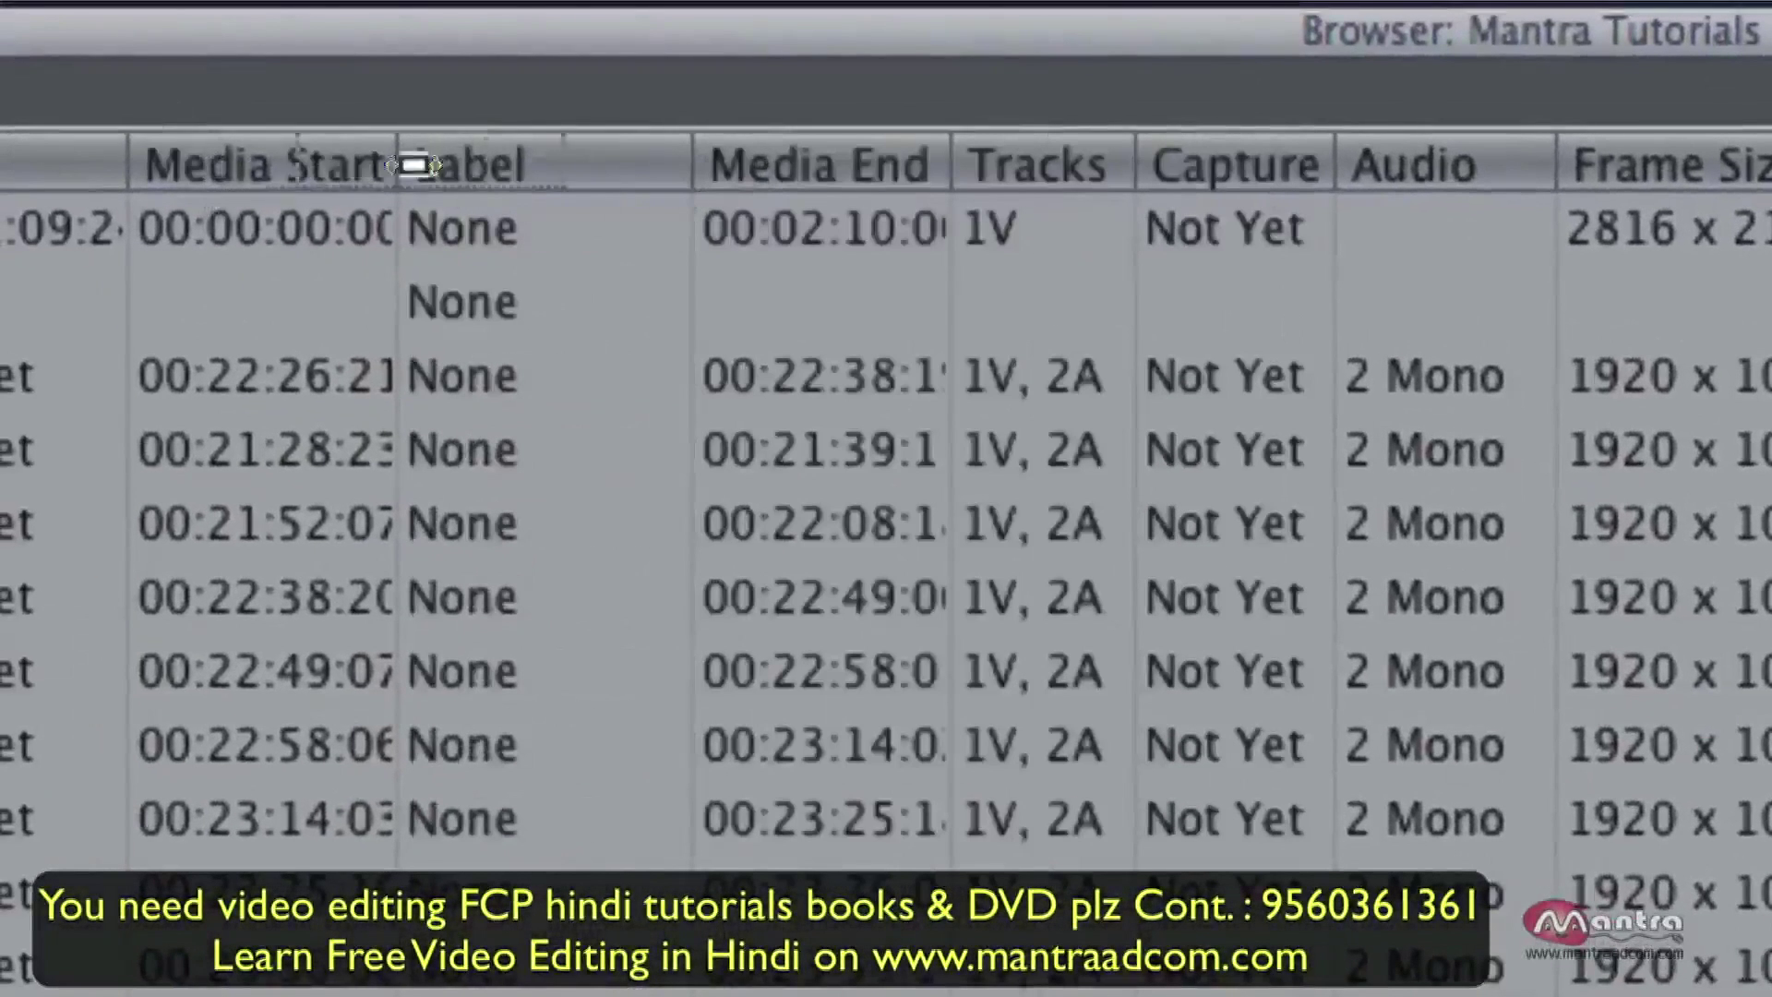
pyautogui.moveTo(221, 171); pyautogui.dragTo(623, 164)
pyautogui.moveTo(1496, 166); pyautogui.dragTo(262, 216)
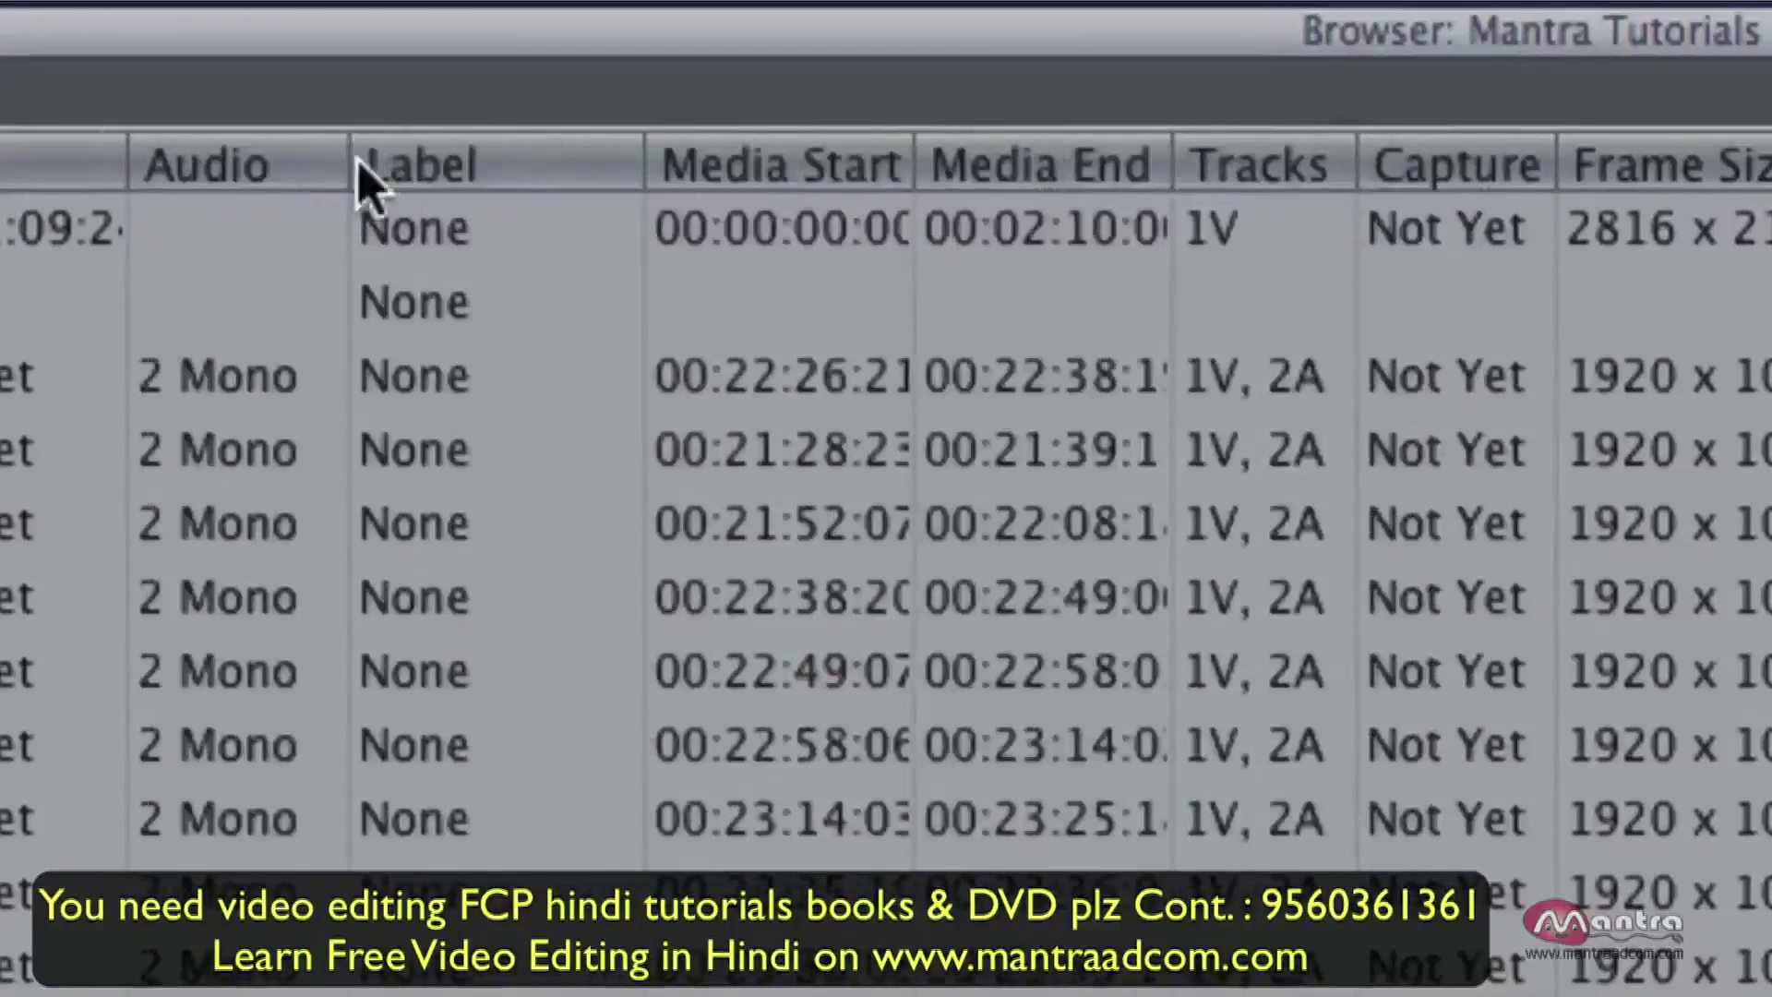
# Widen Audio and Media Start, narrow Label, and move Frame Size between Audio and Label.
pyautogui.moveTo(350, 168)
pyautogui.mouseDown()
pyautogui.moveTo(420, 168)
pyautogui.moveTo(466, 242)
pyautogui.mouseUp()
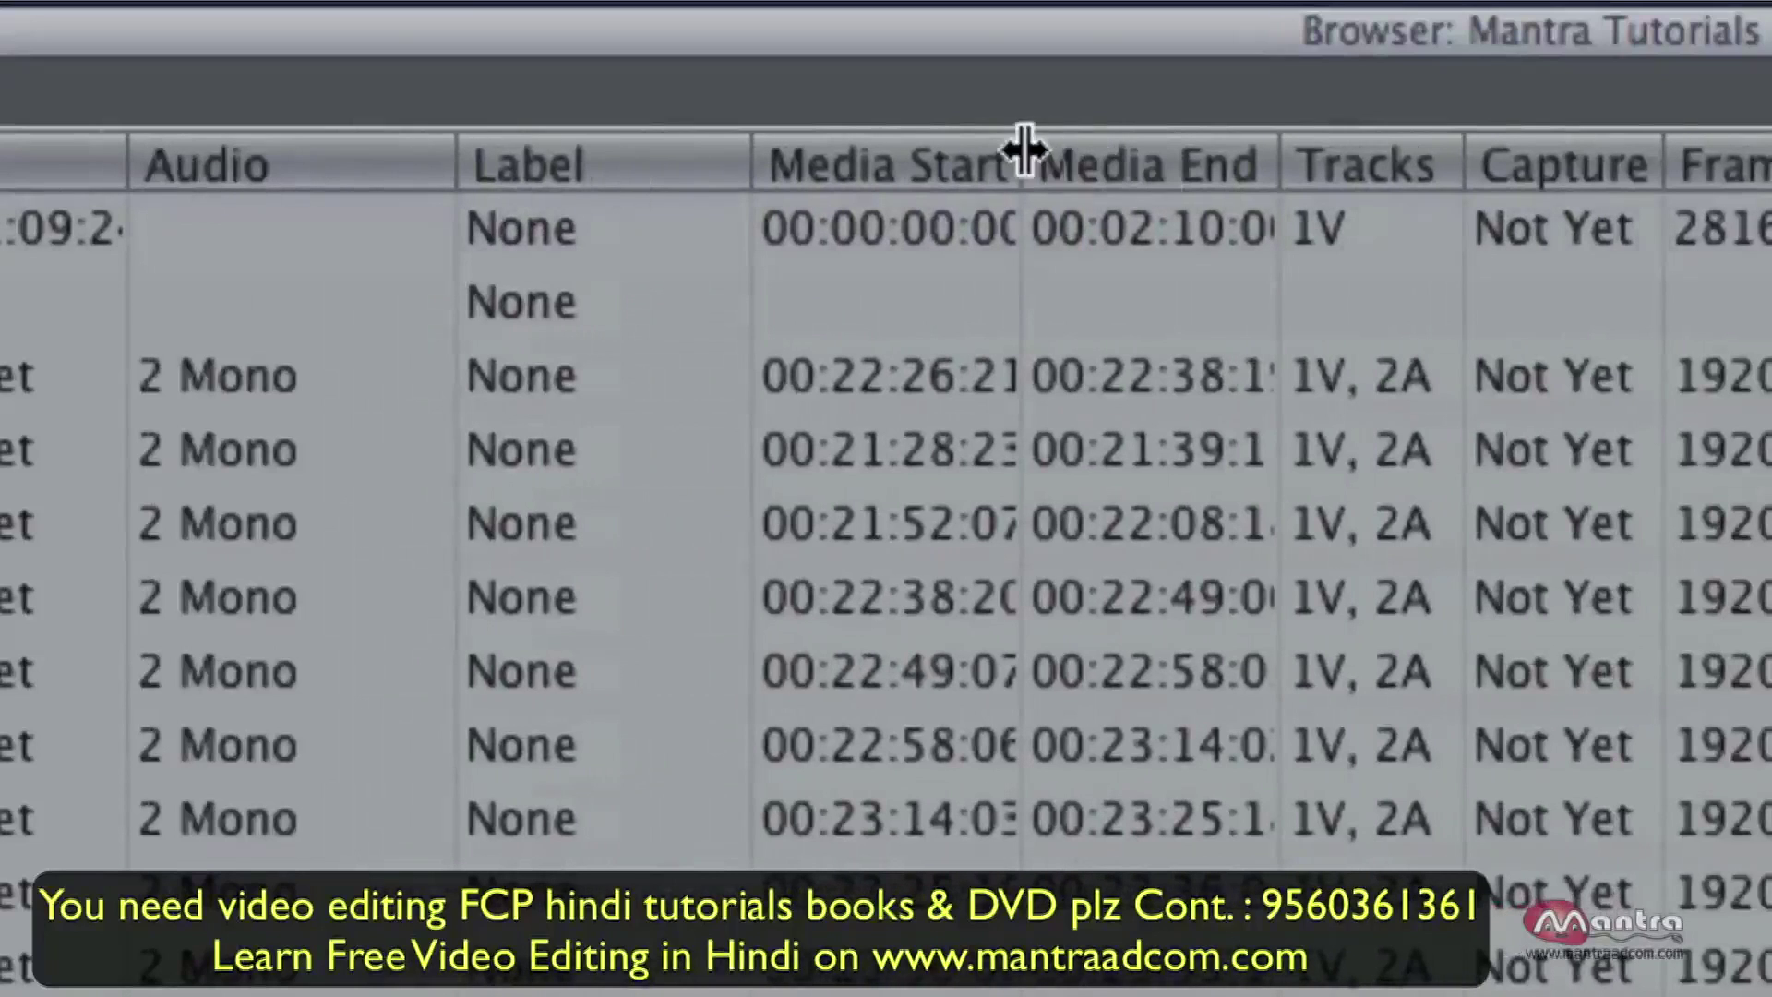
pyautogui.moveTo(1021, 157); pyautogui.dragTo(1040, 159)
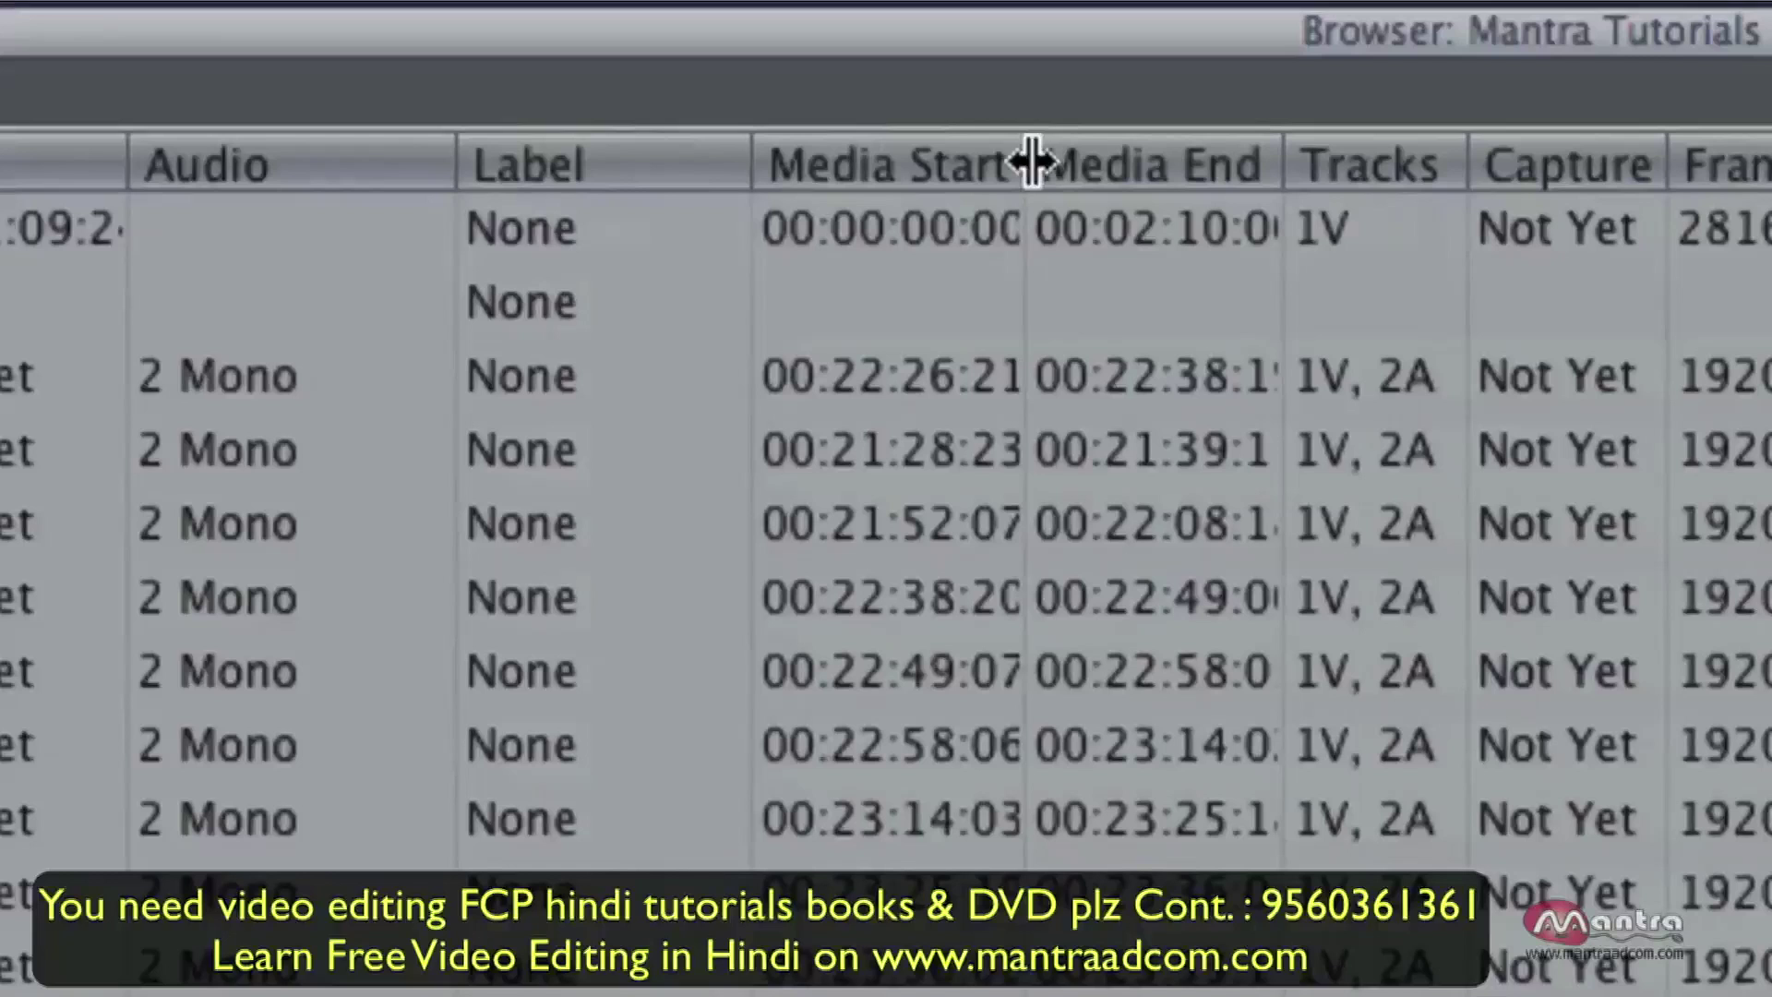
pyautogui.moveTo(1032, 162); pyautogui.dragTo(1138, 168)
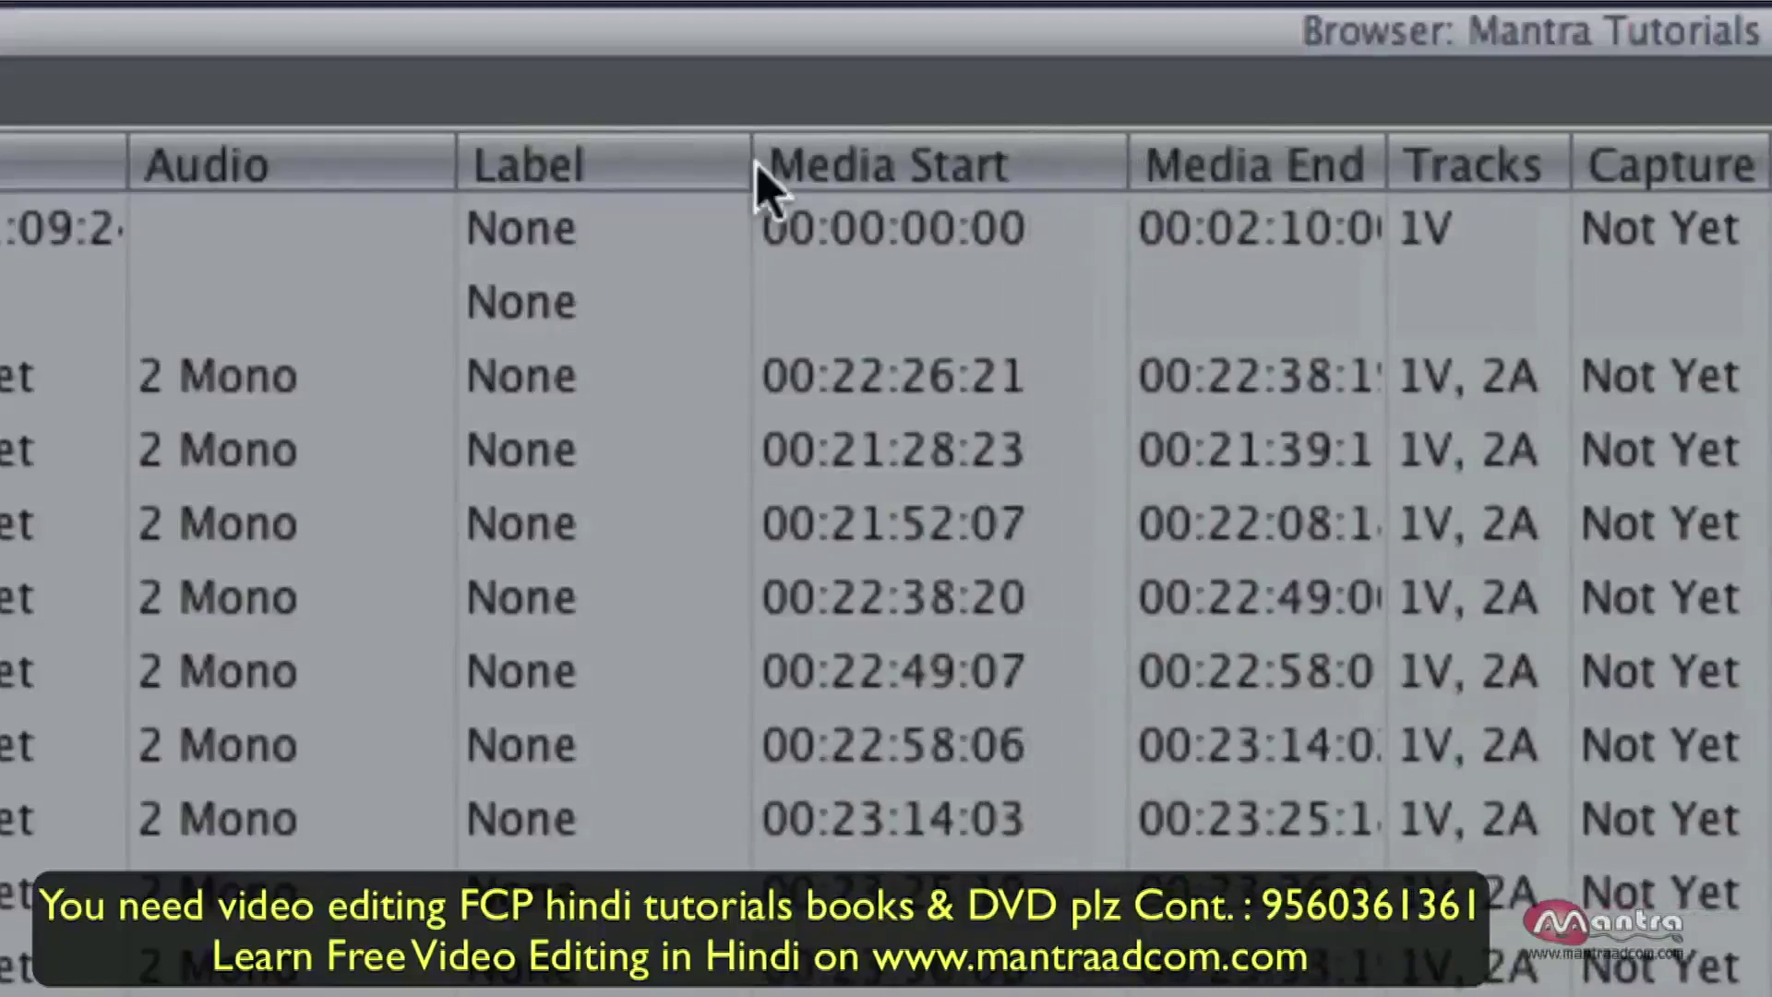
pyautogui.moveTo(755, 171); pyautogui.dragTo(646, 175)
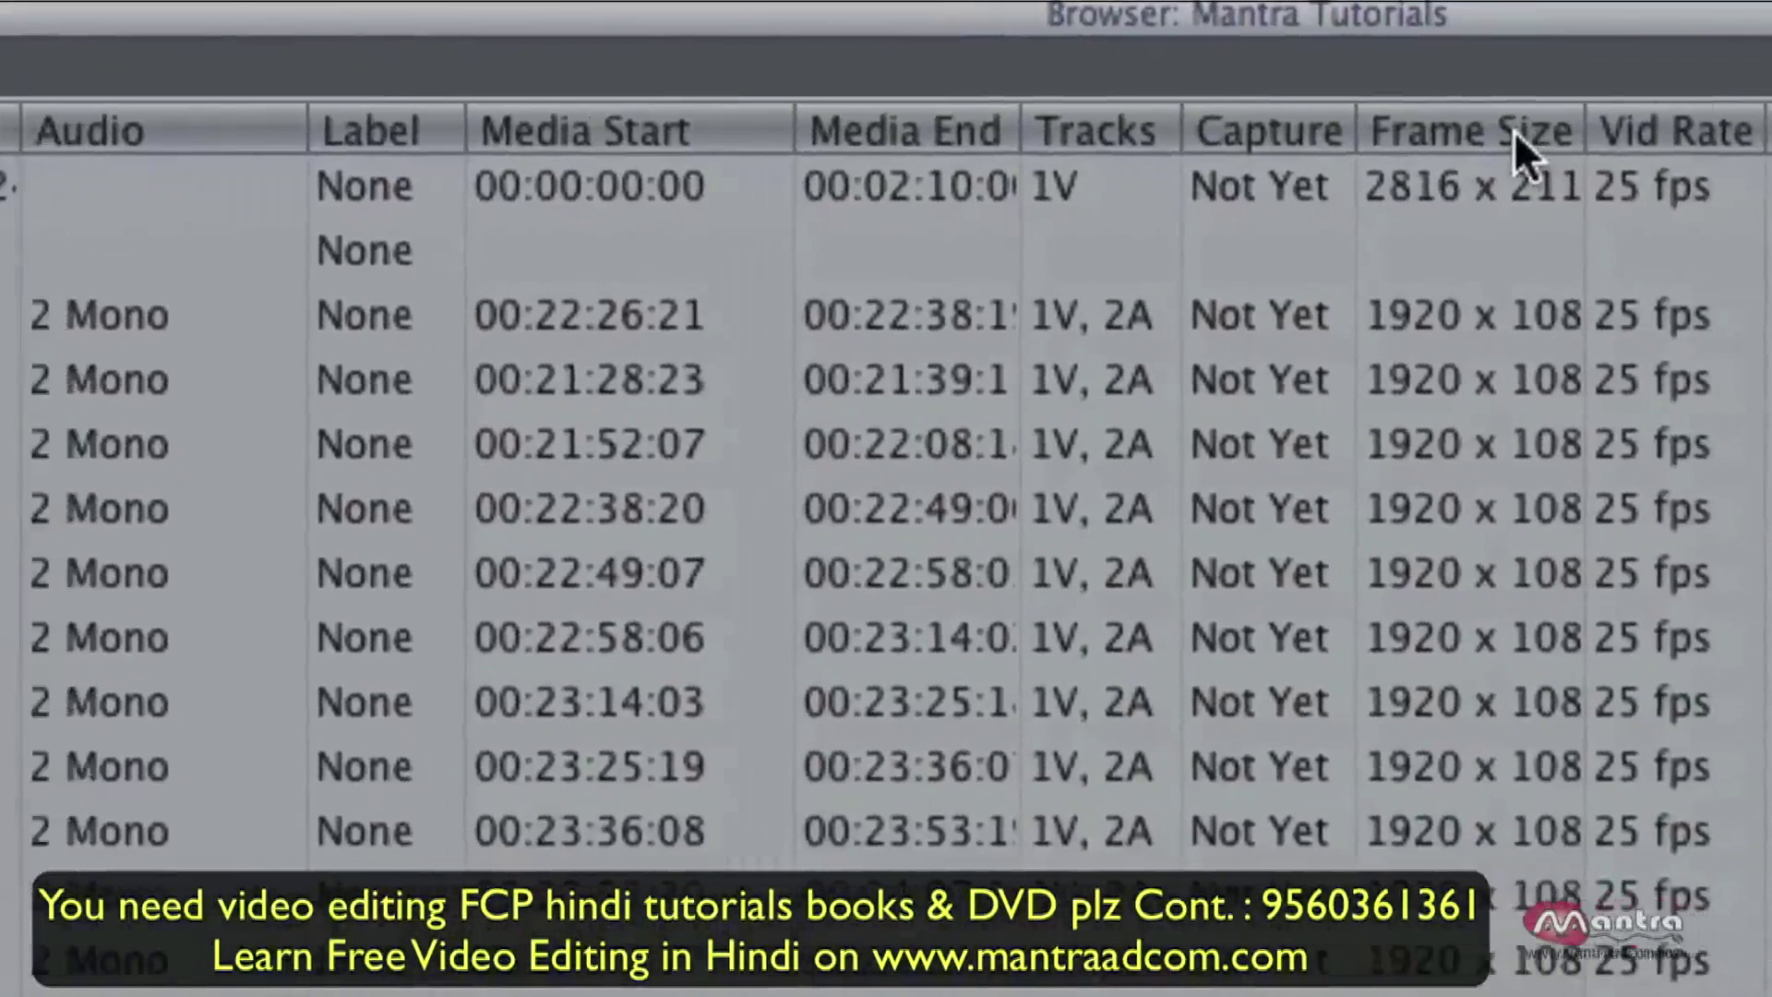
pyautogui.moveTo(1418, 128)
pyautogui.mouseDown()
pyautogui.moveTo(739, 145)
pyautogui.moveTo(533, 131)
pyautogui.moveTo(711, 142)
pyautogui.mouseUp()
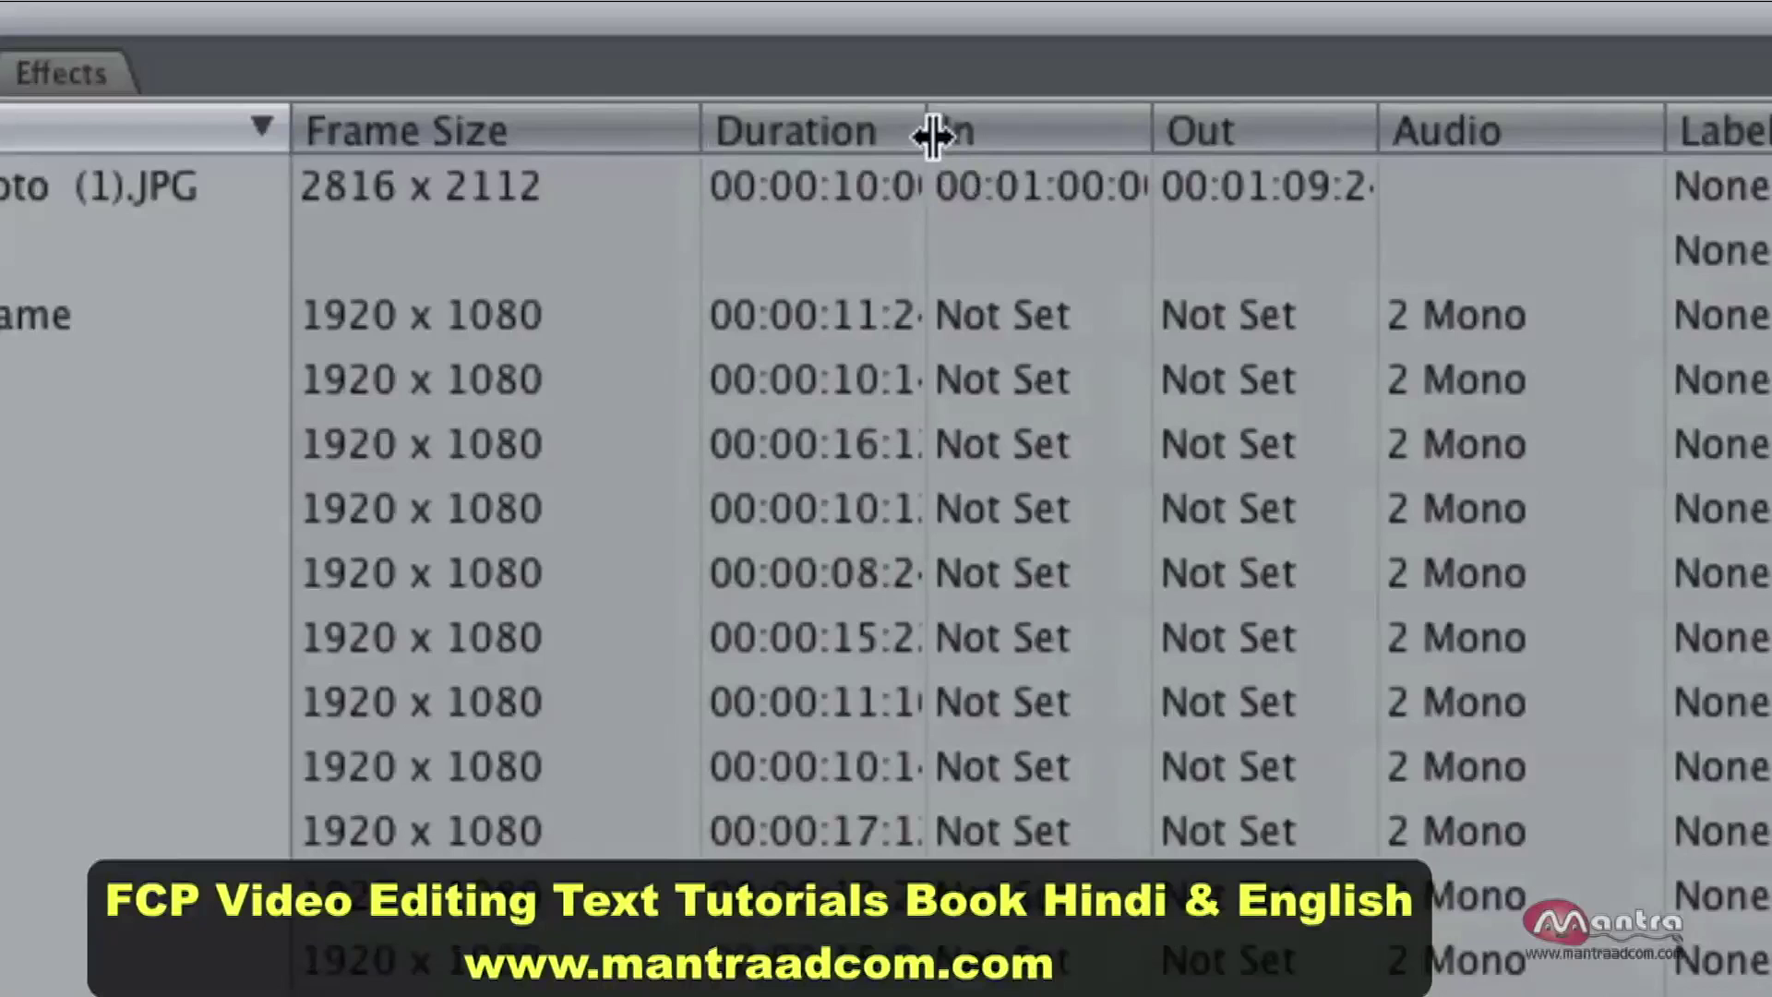
# Widen the Duration column so its timecodes fit and hide the In column.
pyautogui.moveTo(932, 136); pyautogui.dragTo(1004, 131)
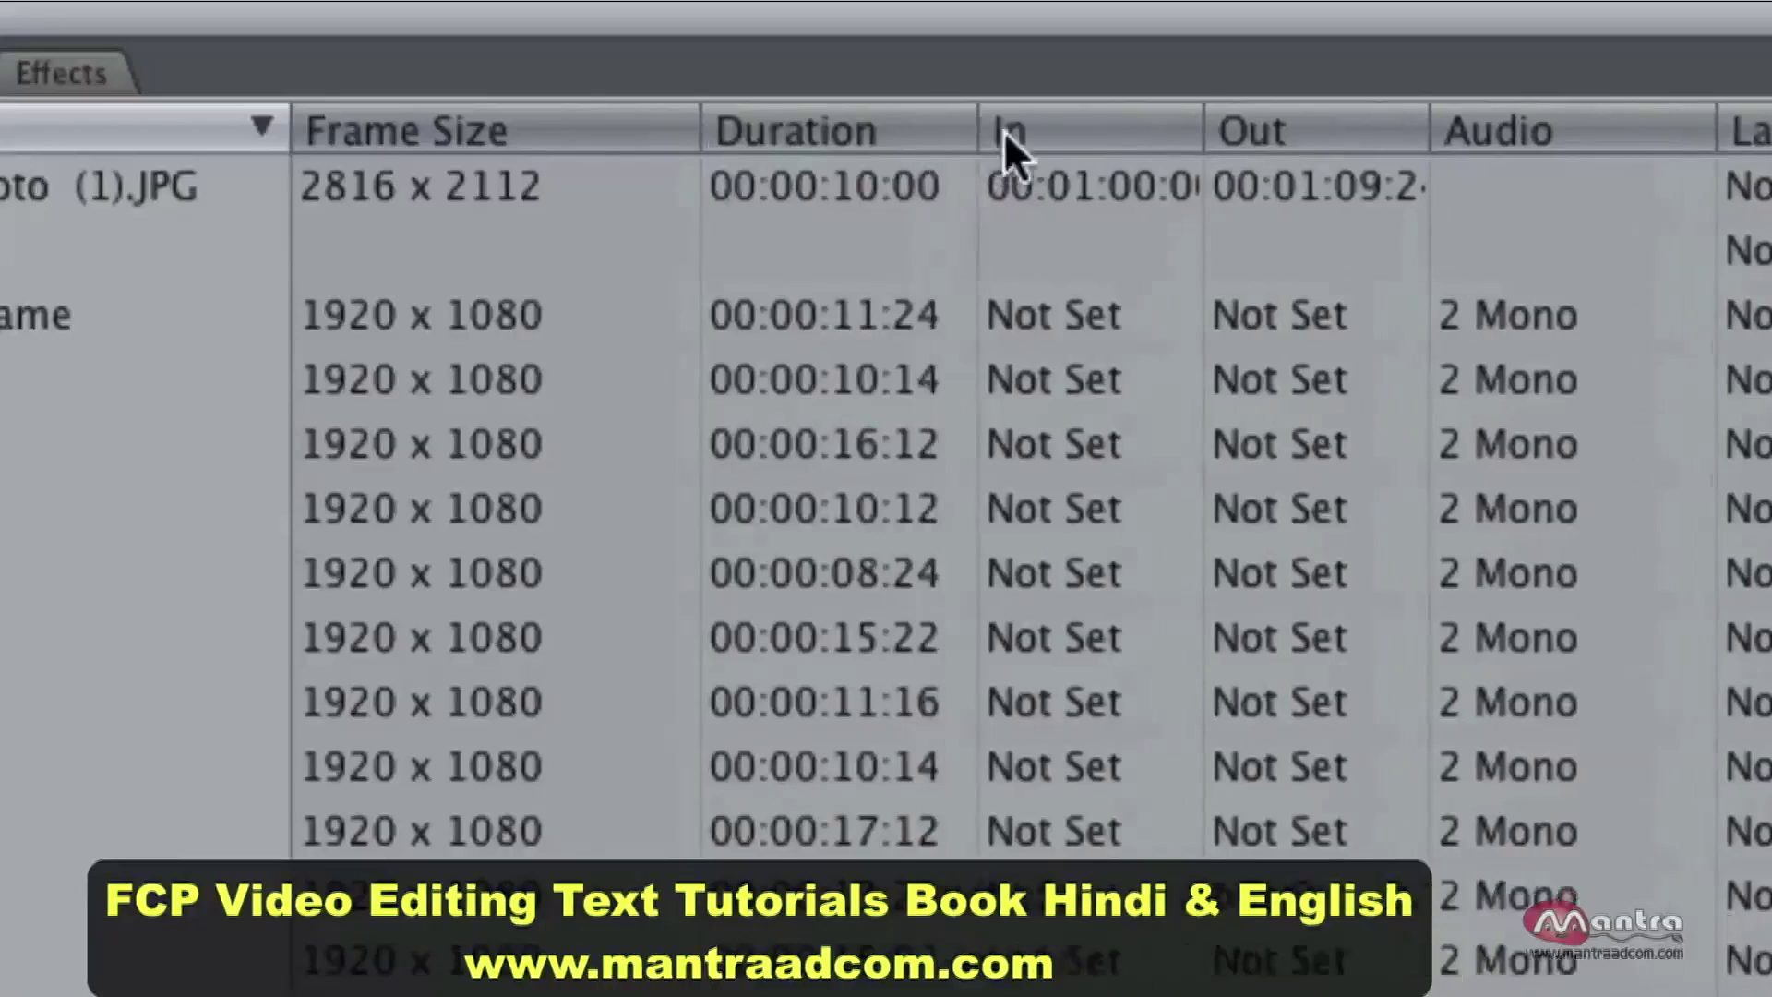
pyautogui.rightClick(1190, 127)
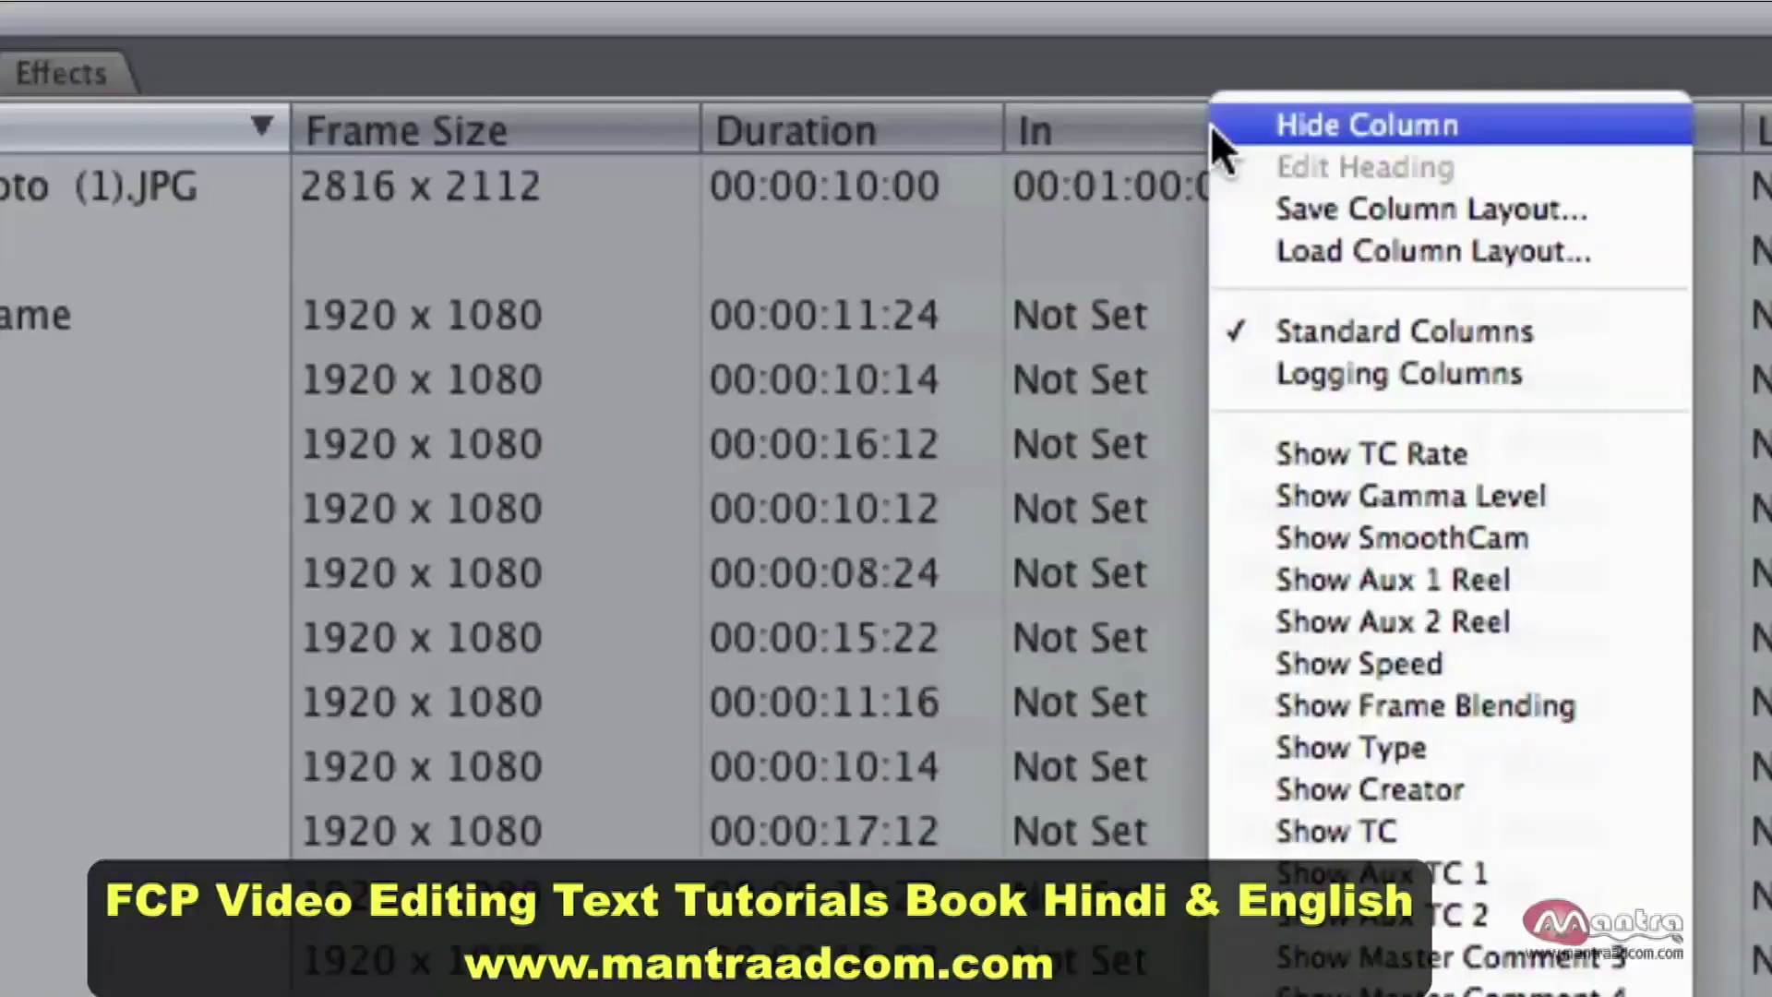
pyautogui.click(1139, 127)
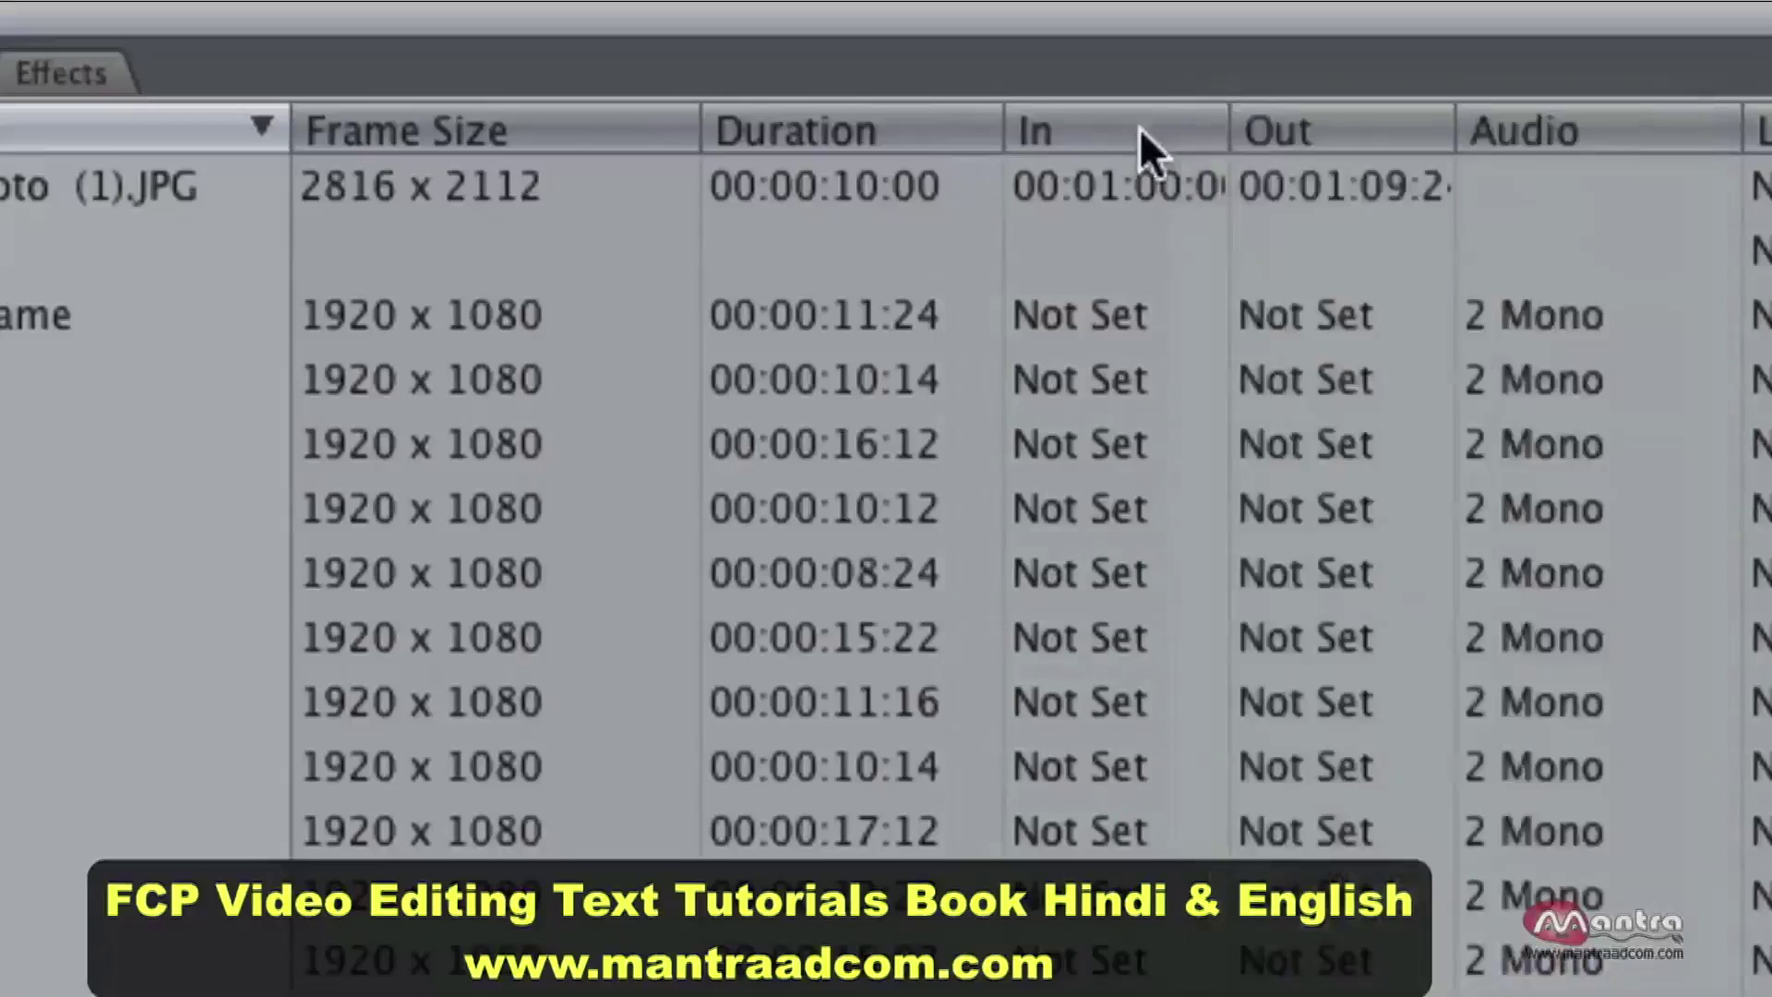
pyautogui.rightClick(1139, 128)
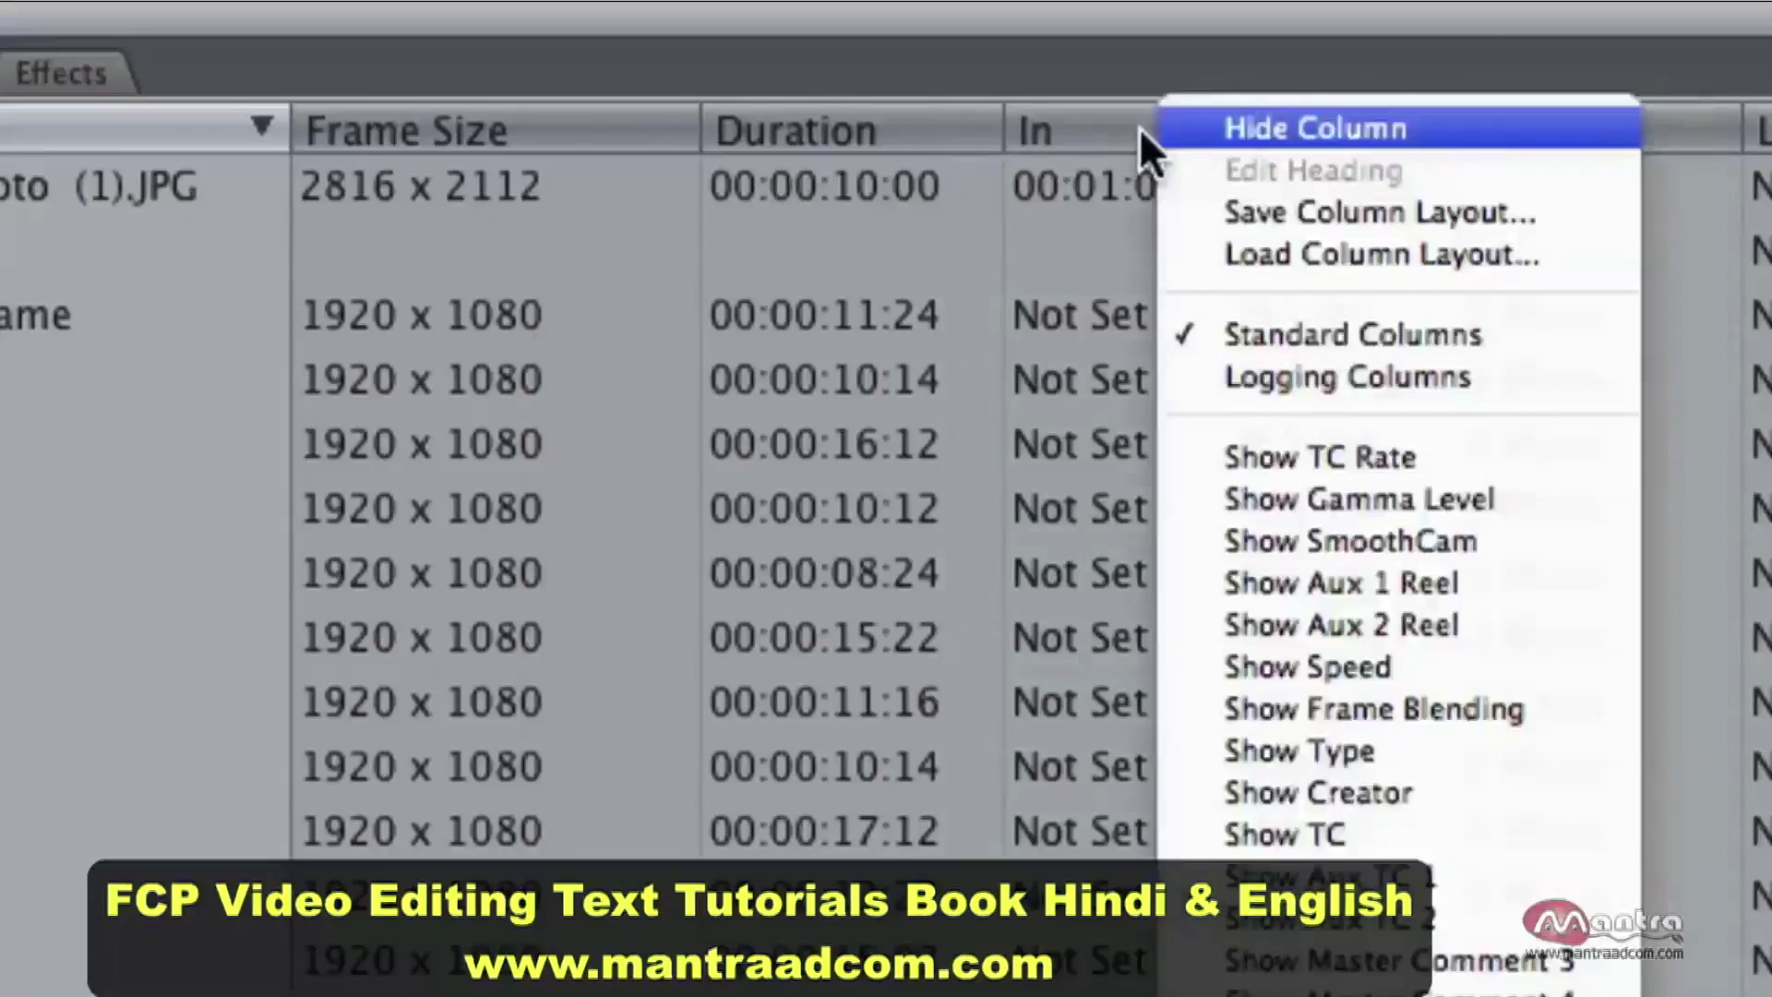
pyautogui.click(1388, 115)
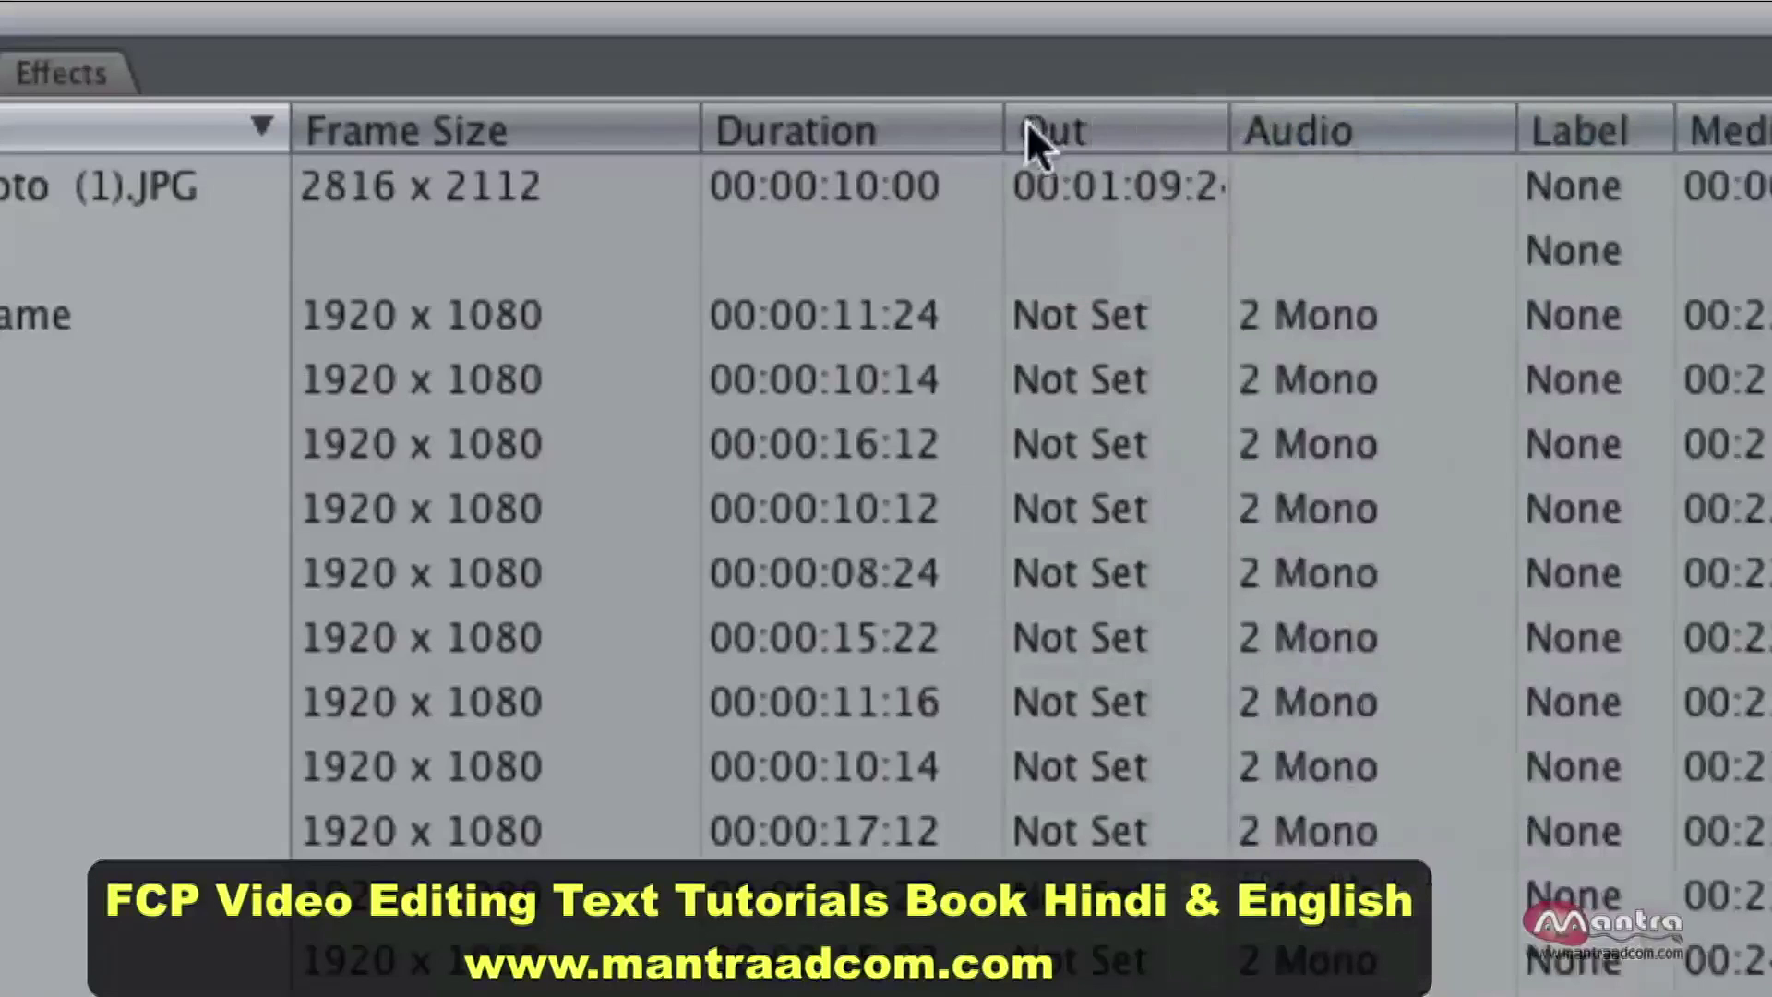
# Show the In column again and restore the standard window layout with Control+U.
pyautogui.rightClick(1126, 124)
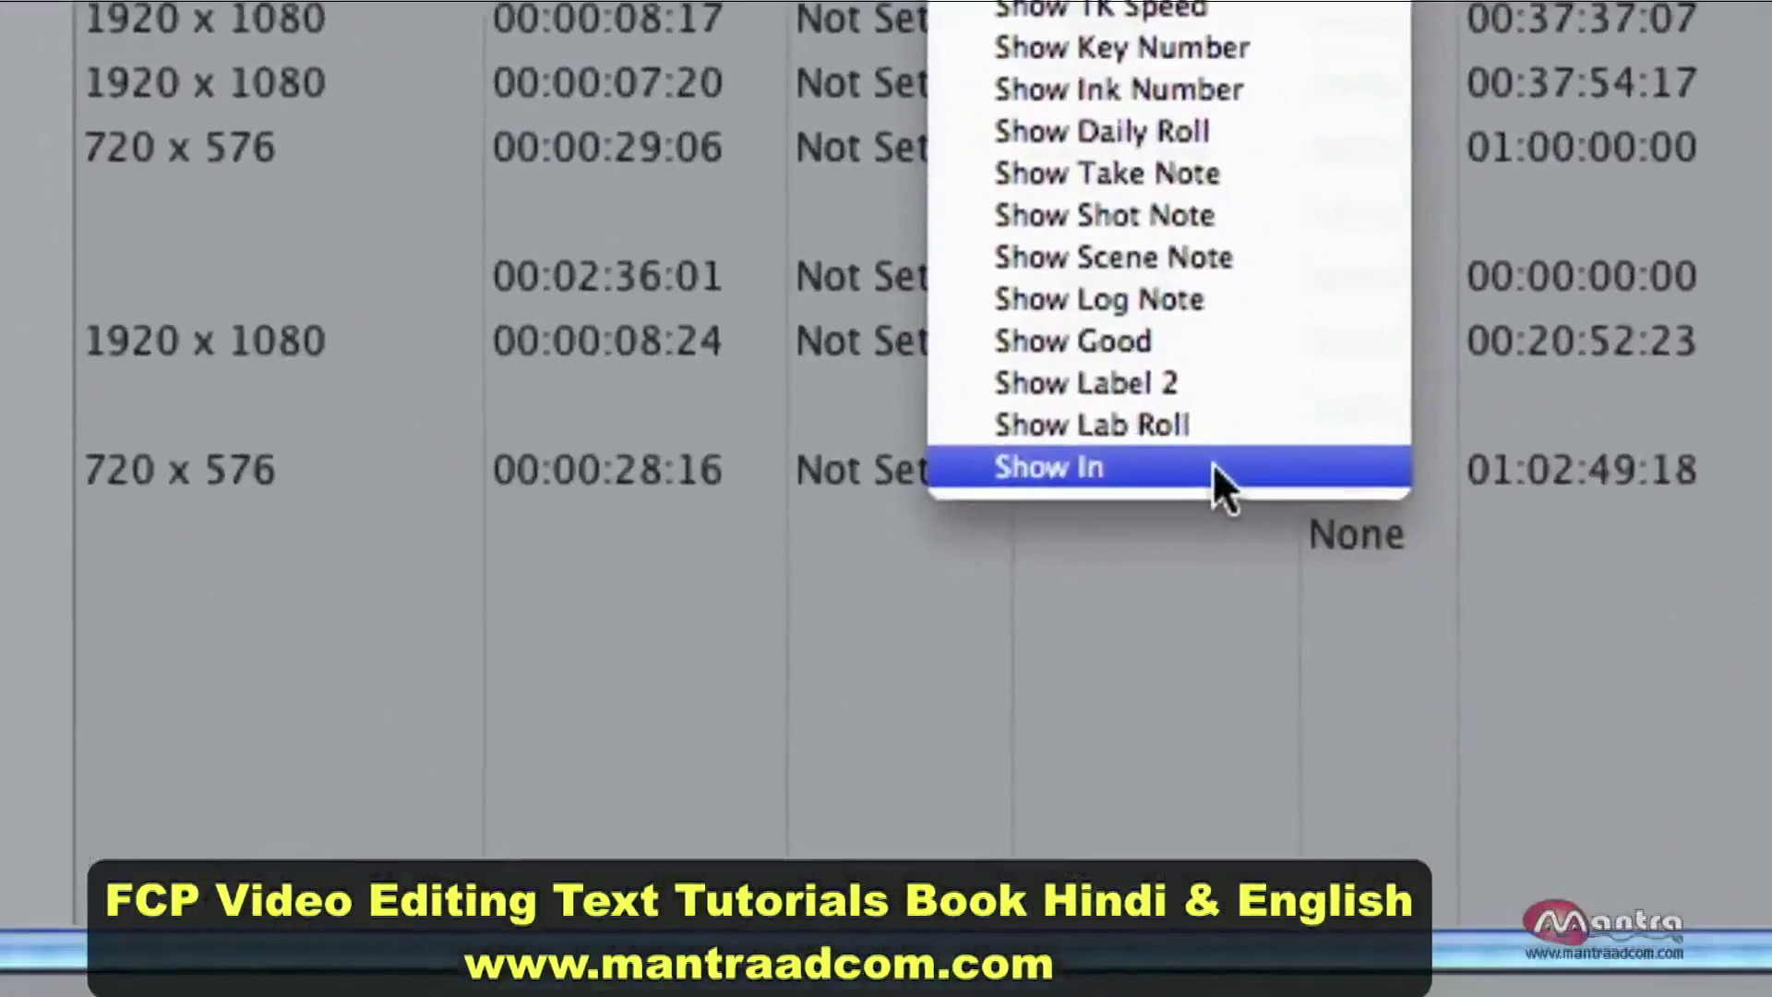
pyautogui.click(1220, 465)
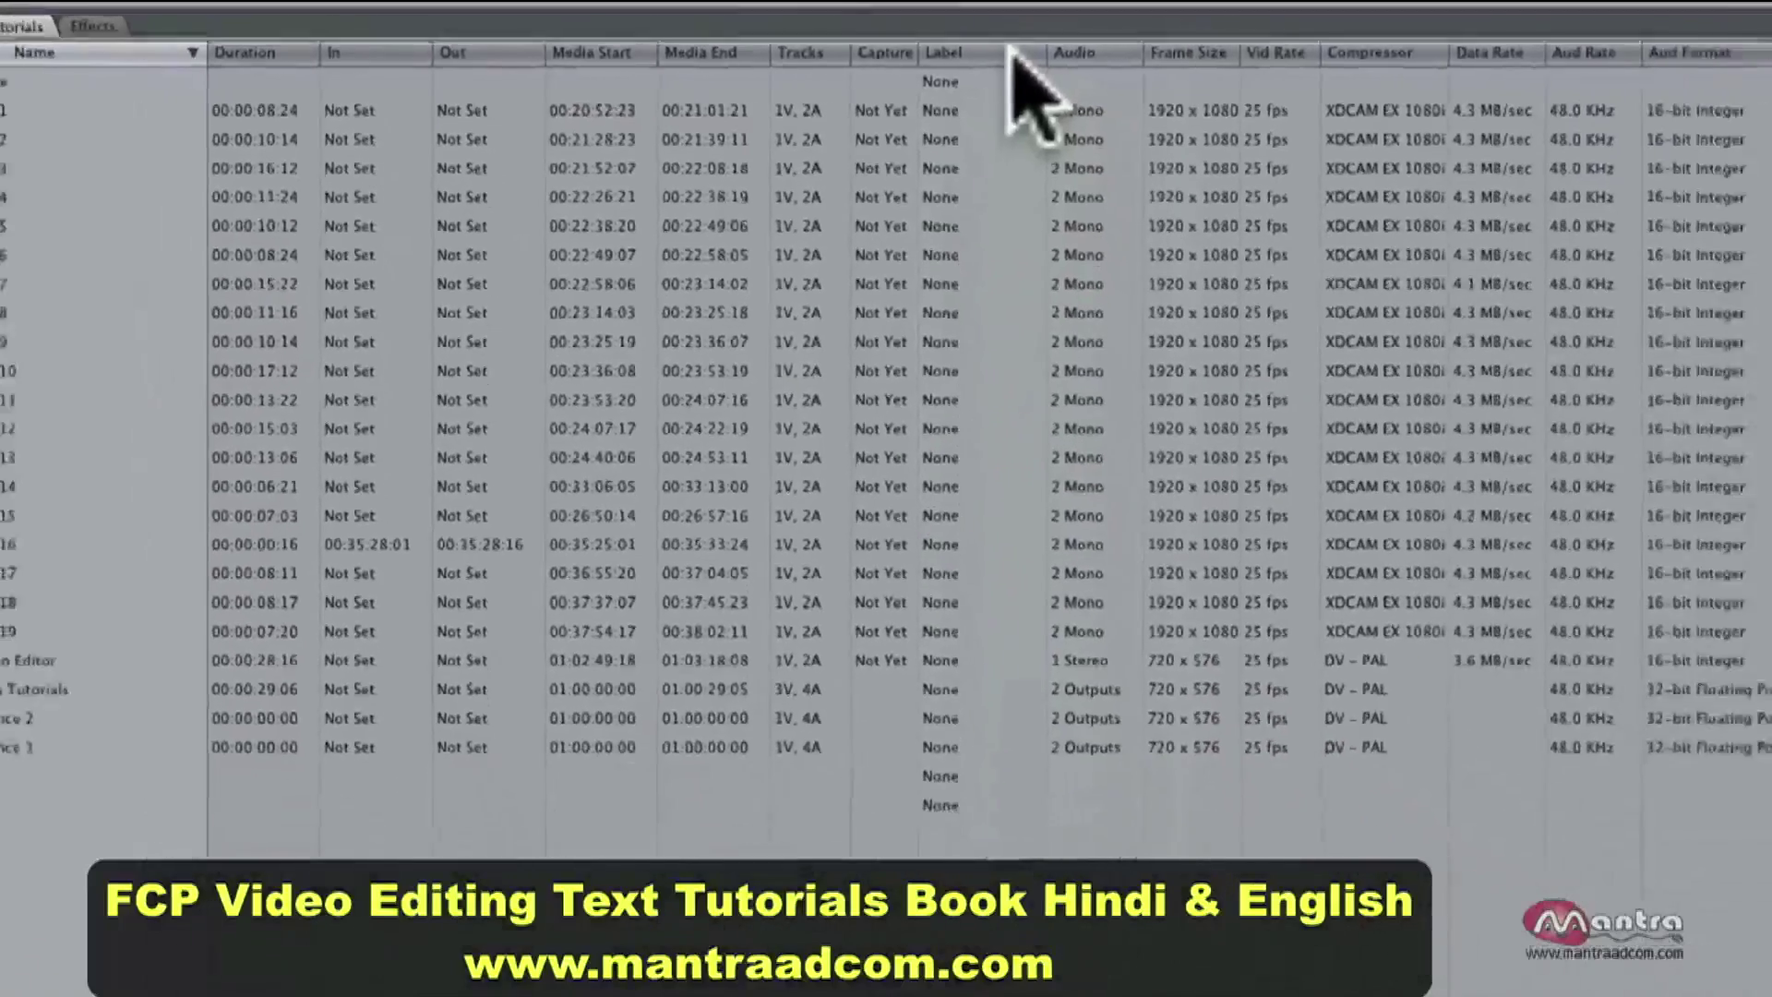
pyautogui.hotkey('ctrl', 'u')
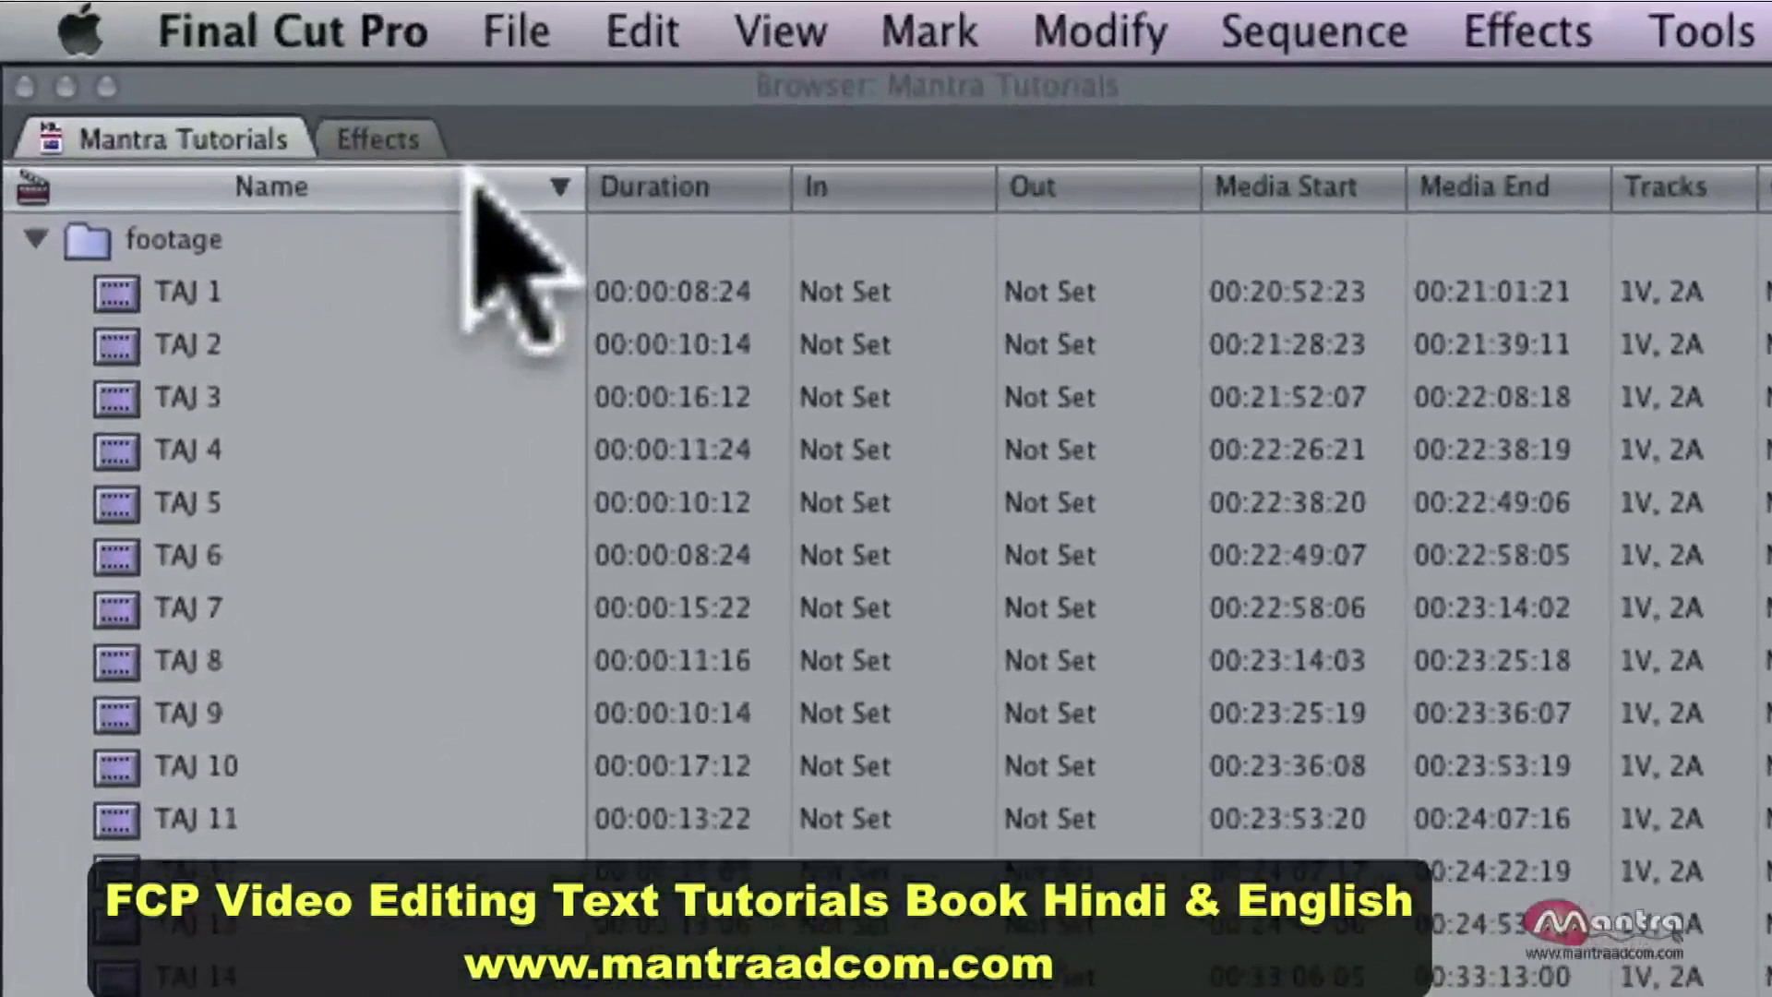
# Rename the fourth footage clip from TAJ 4 to 'Change name'.
pyautogui.click(417, 295)
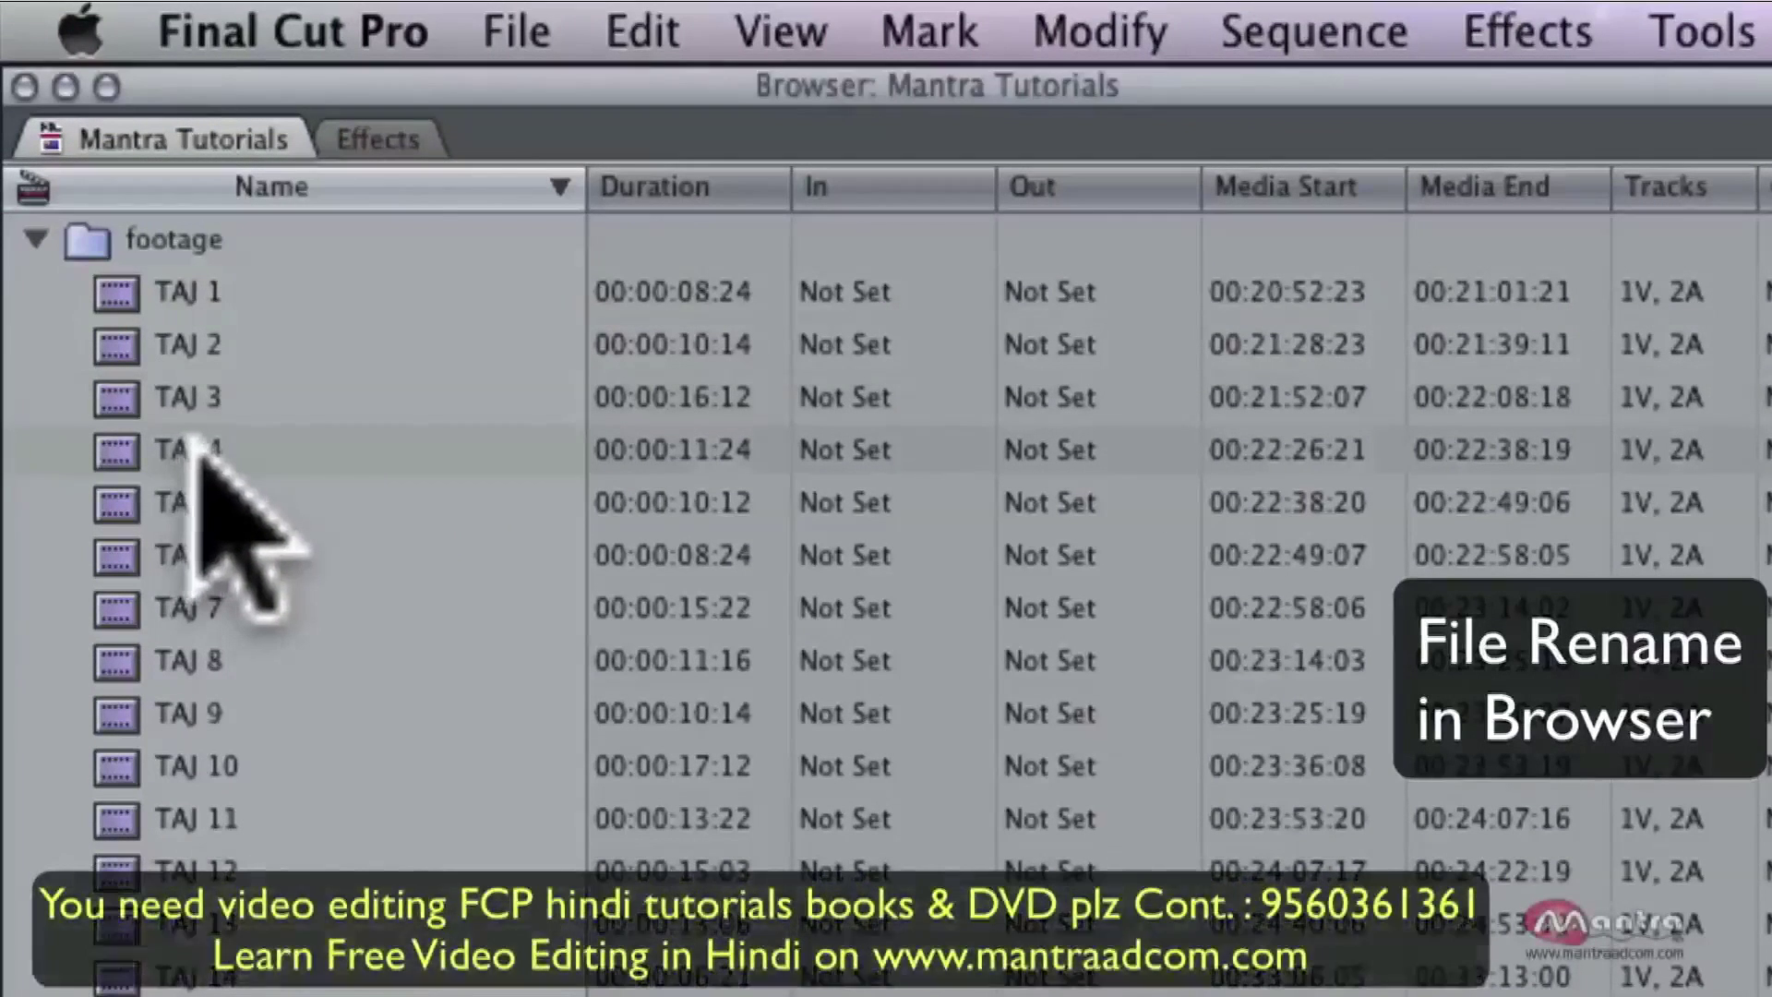
pyautogui.click(194, 448)
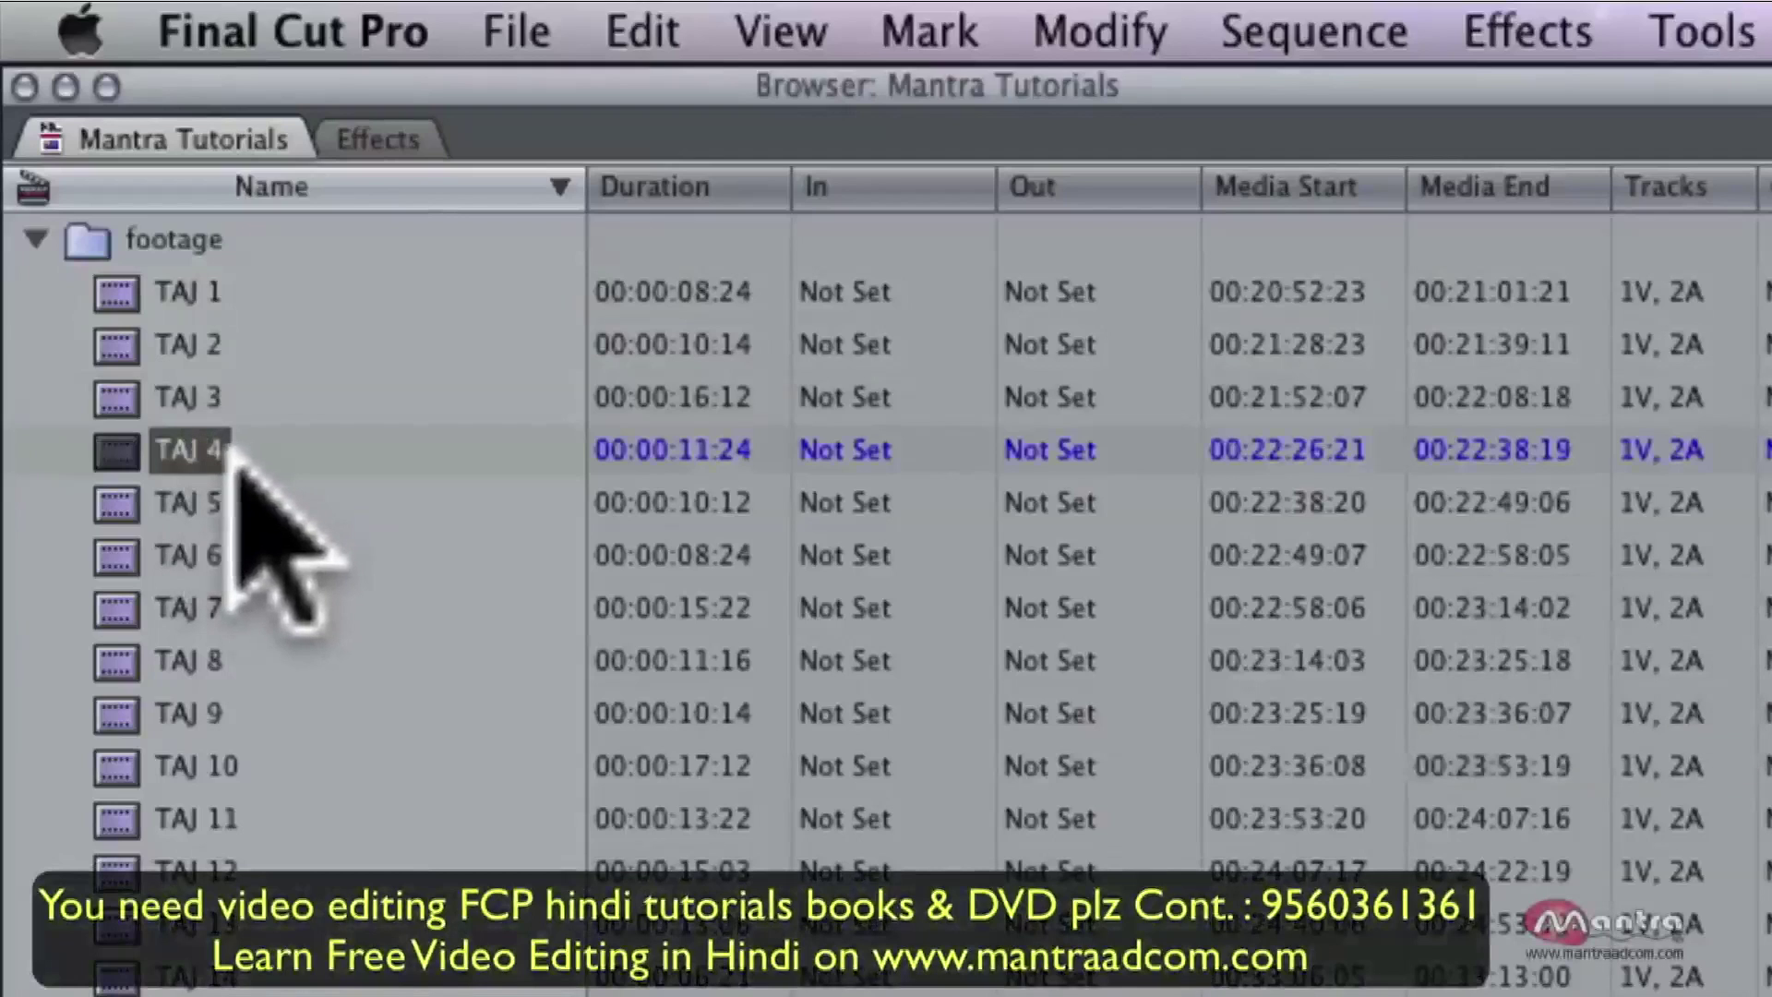
pyautogui.click(208, 452)
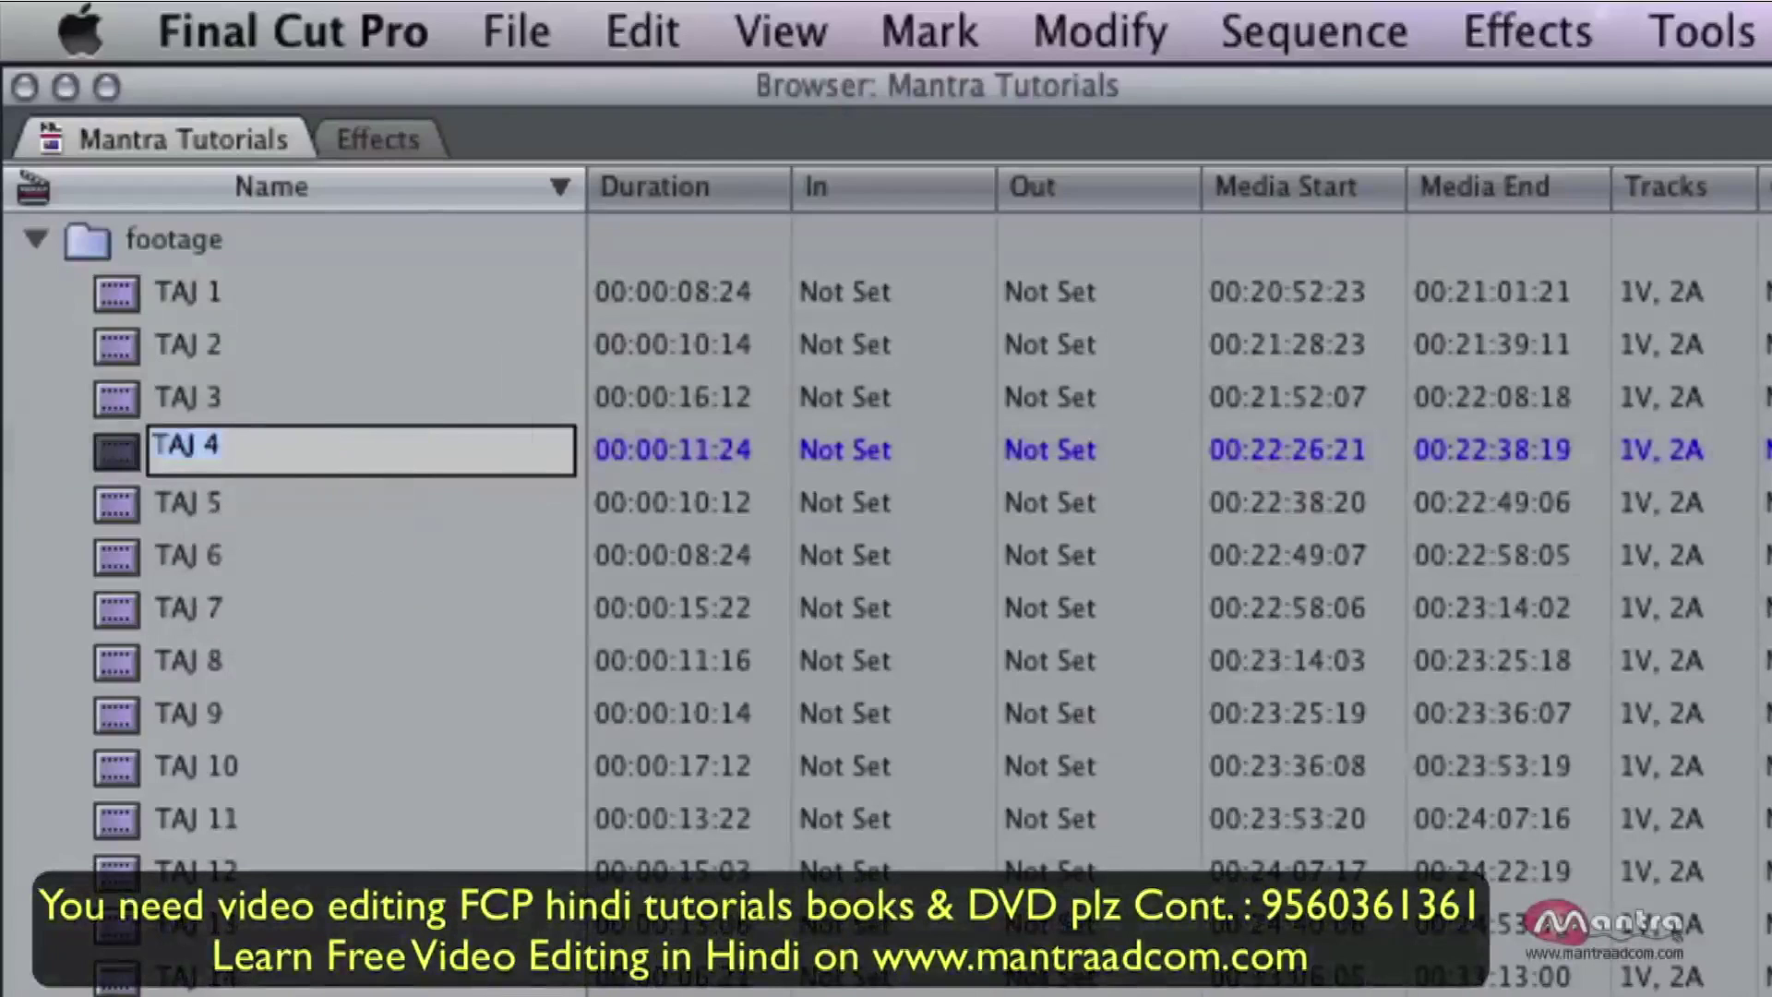
pyautogui.write('Change name')
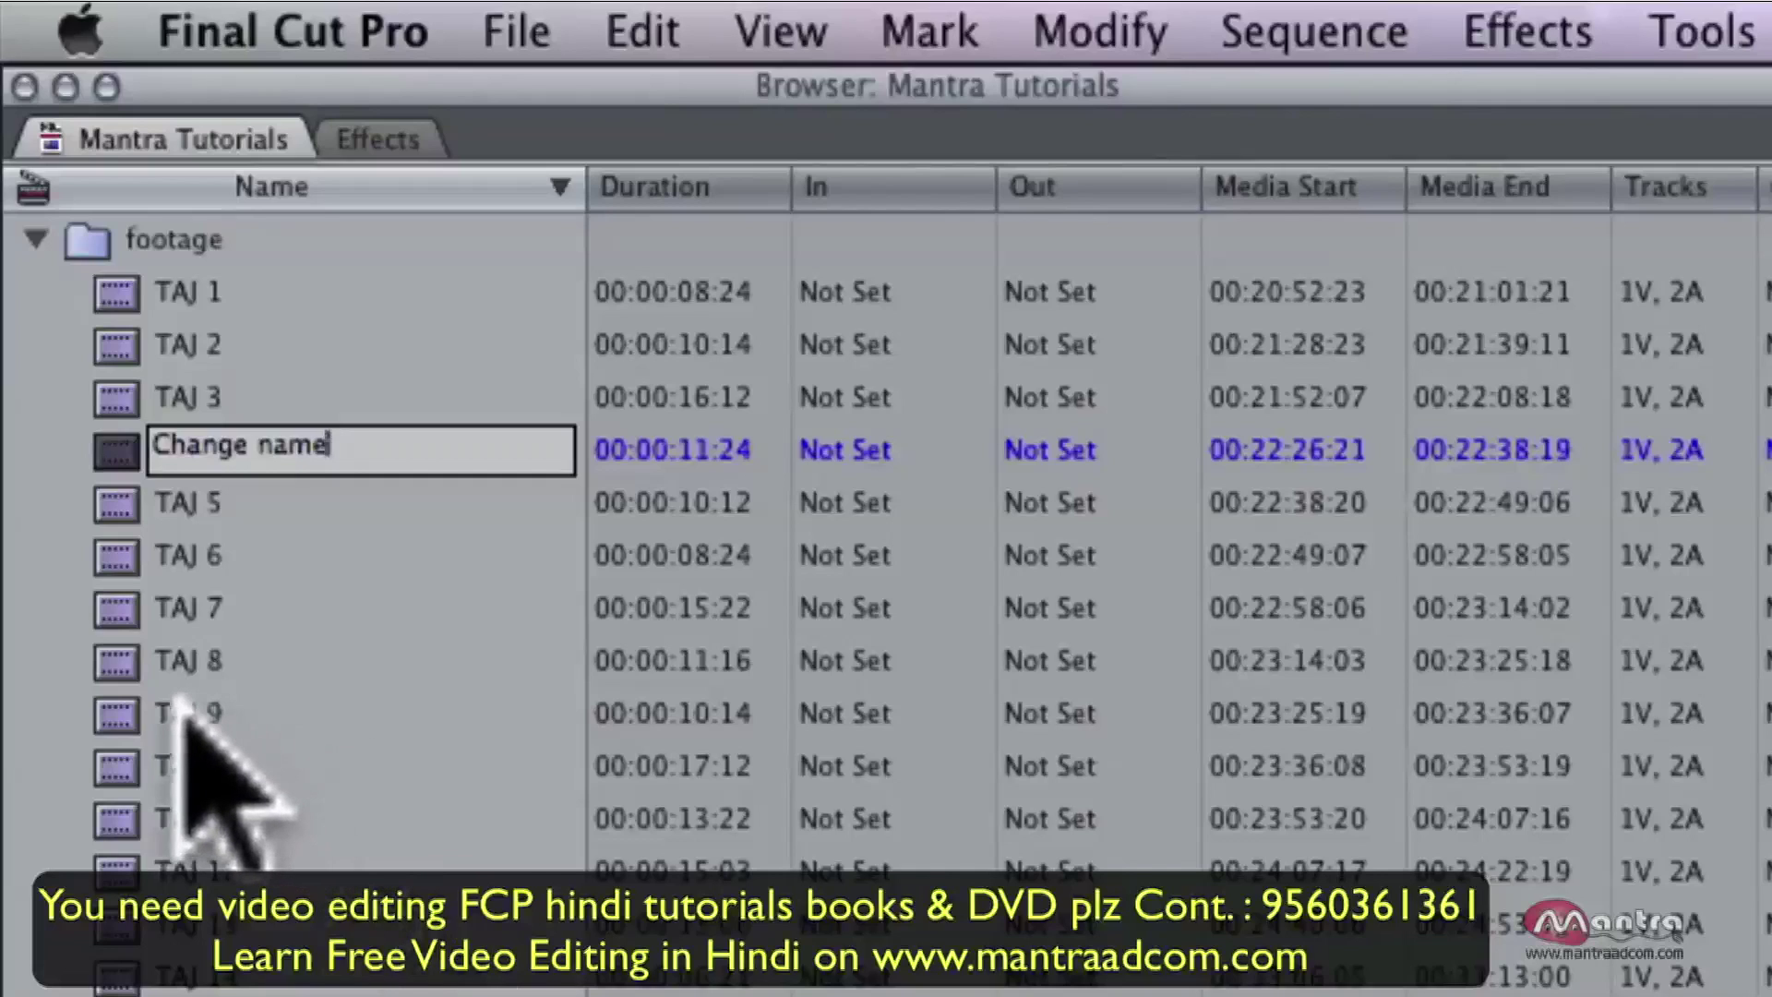
pyautogui.click(118, 709)
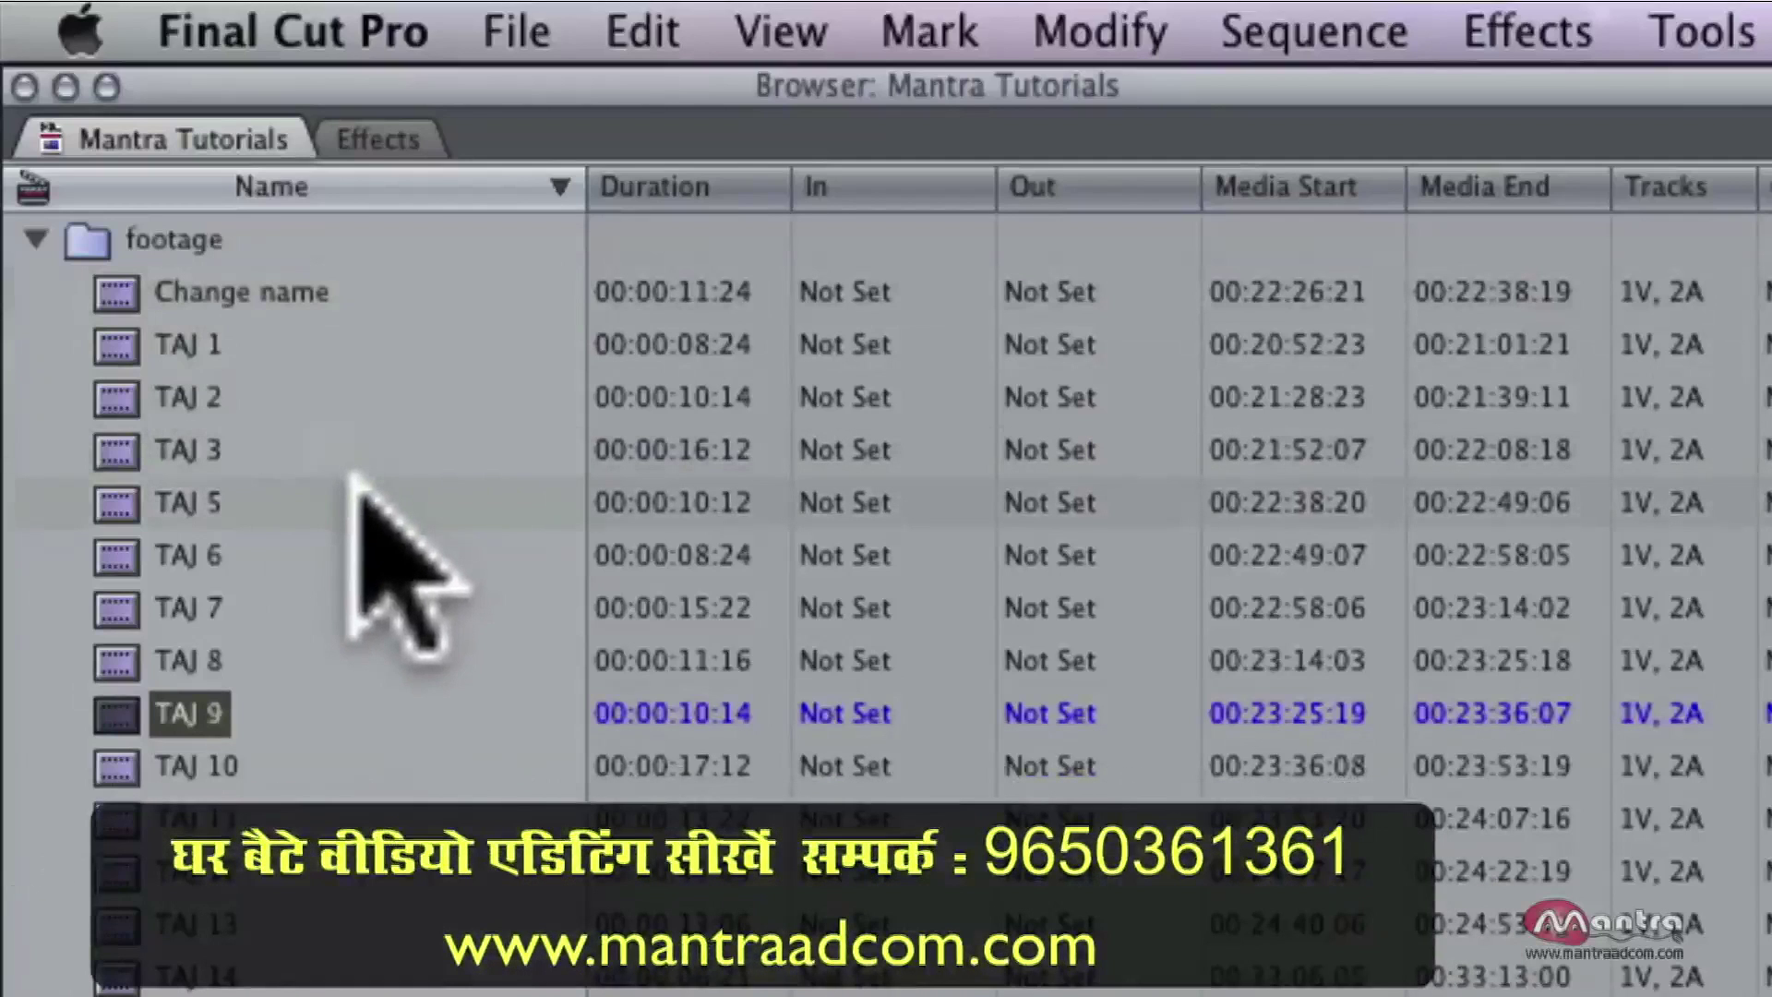
# Re-sort the Browser by name in ascending order and collapse the footage bin.
pyautogui.click(563, 185)
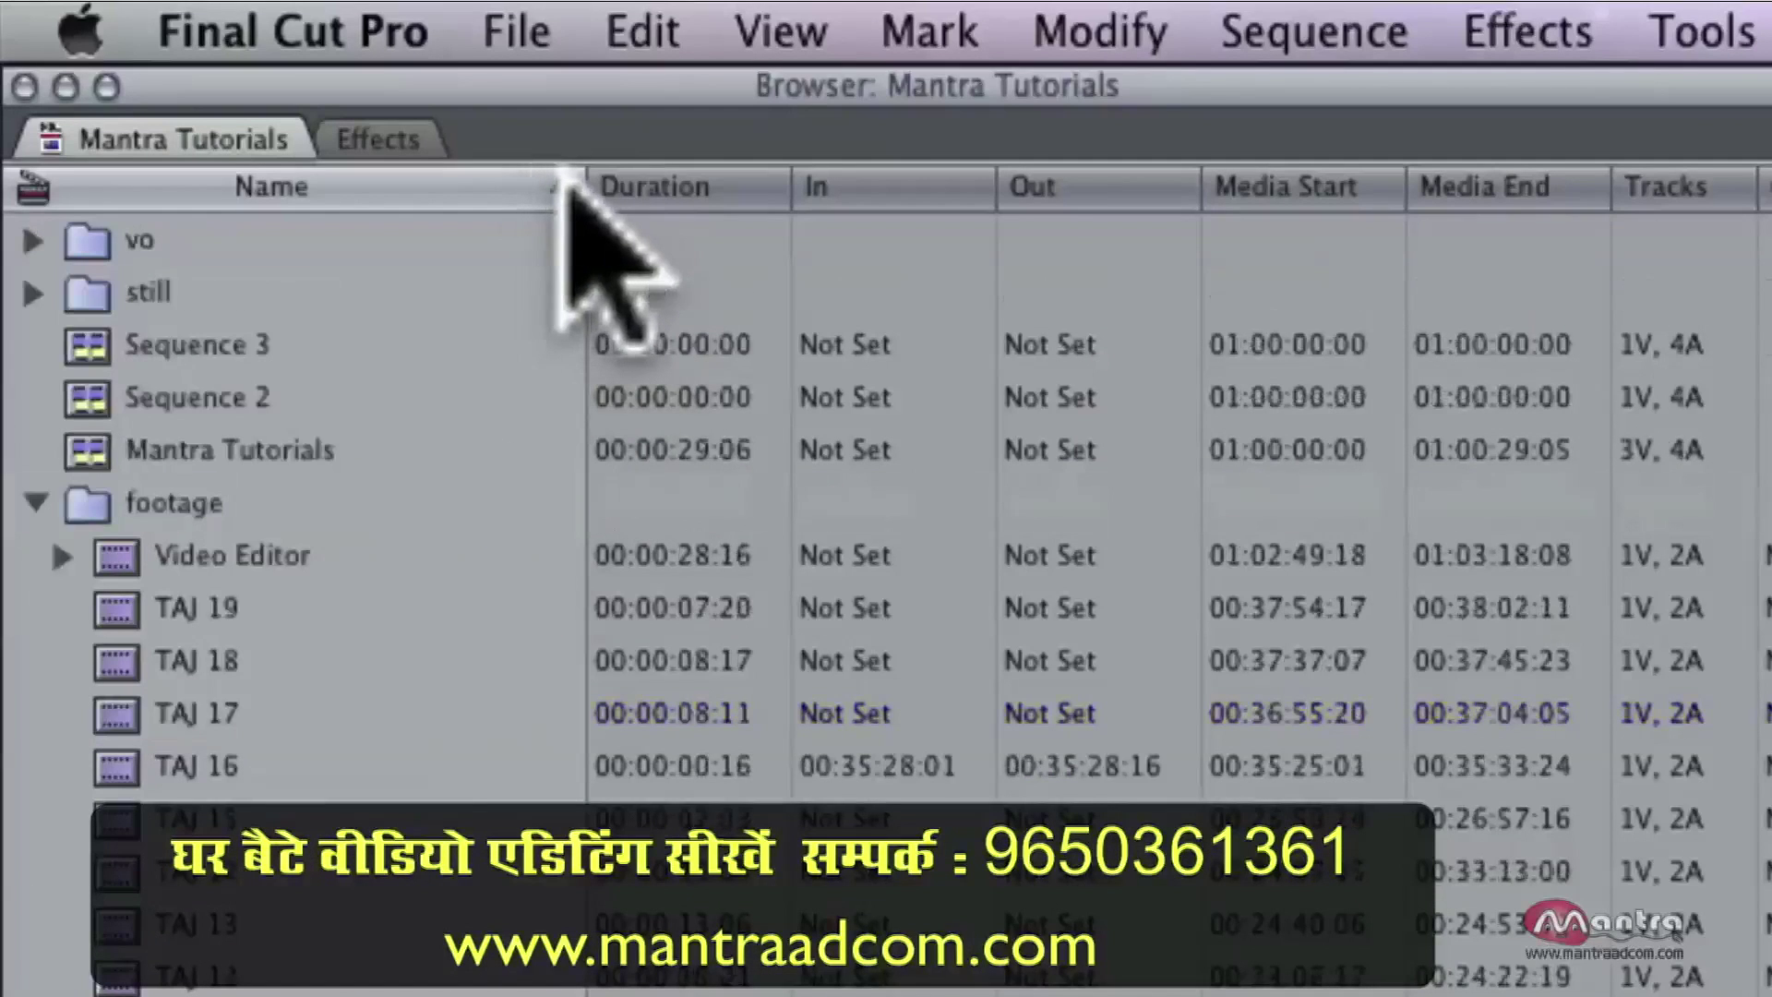
pyautogui.click(561, 183)
pyautogui.click(565, 184)
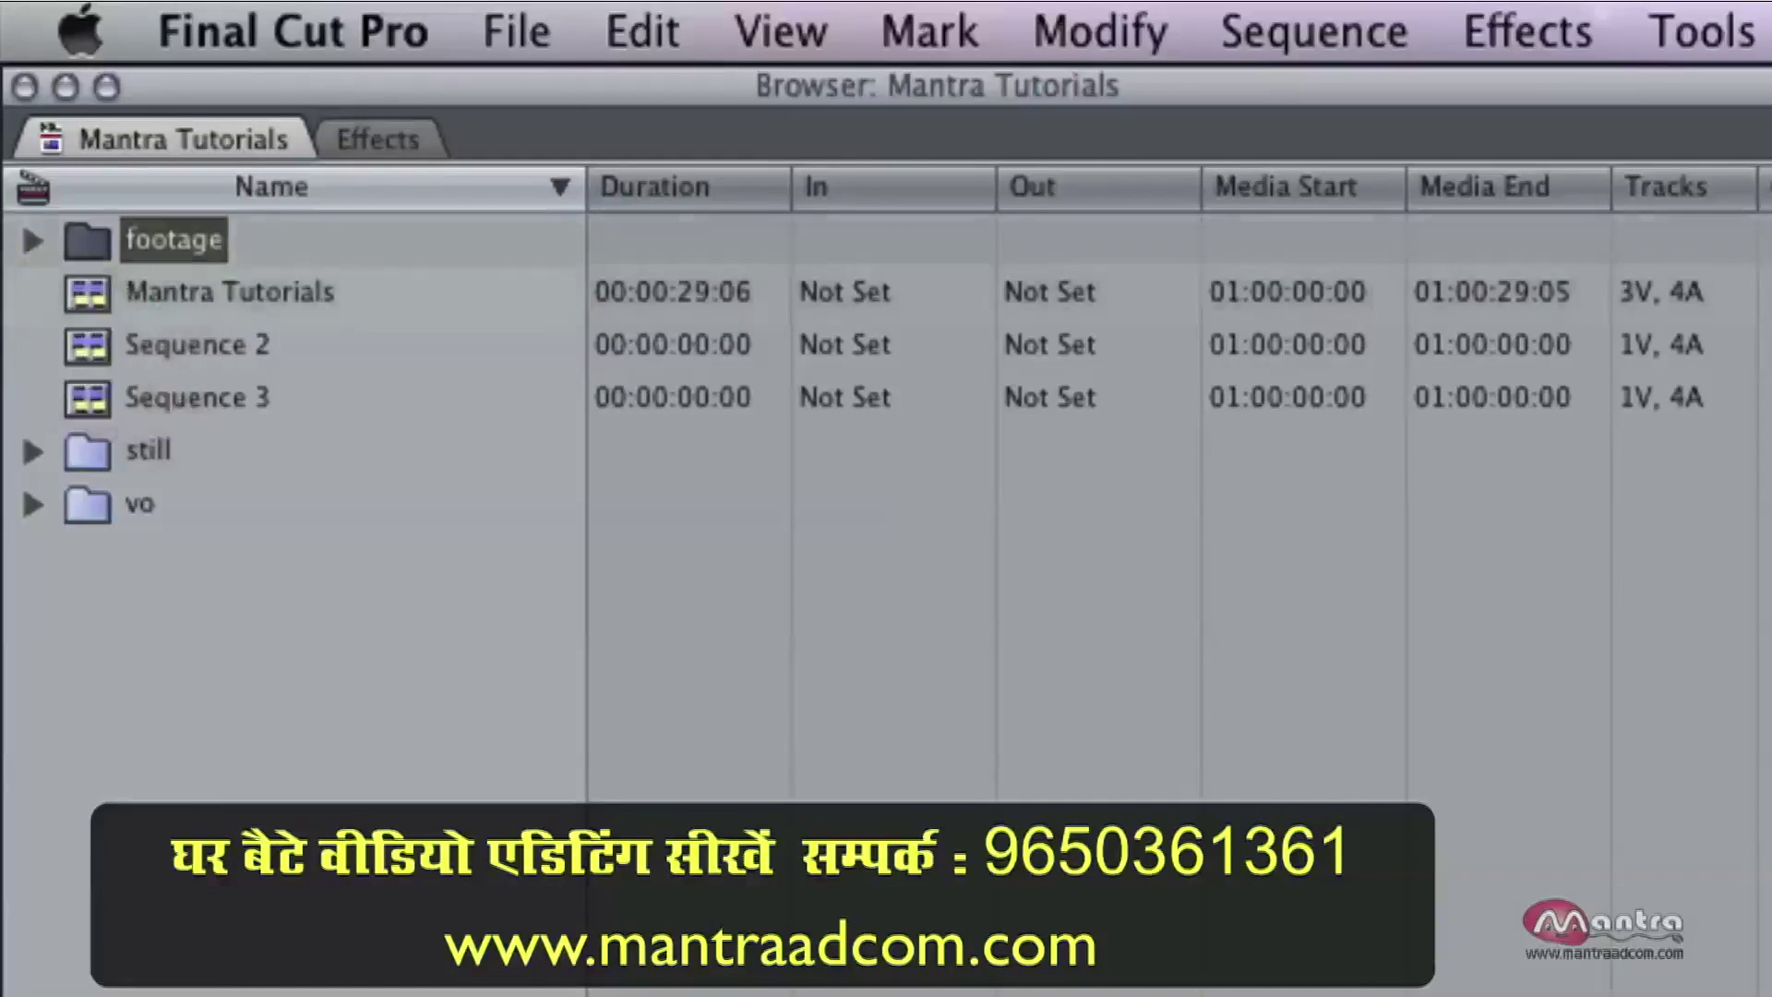
pyautogui.click(531, 28)
pyautogui.moveTo(551, 103)
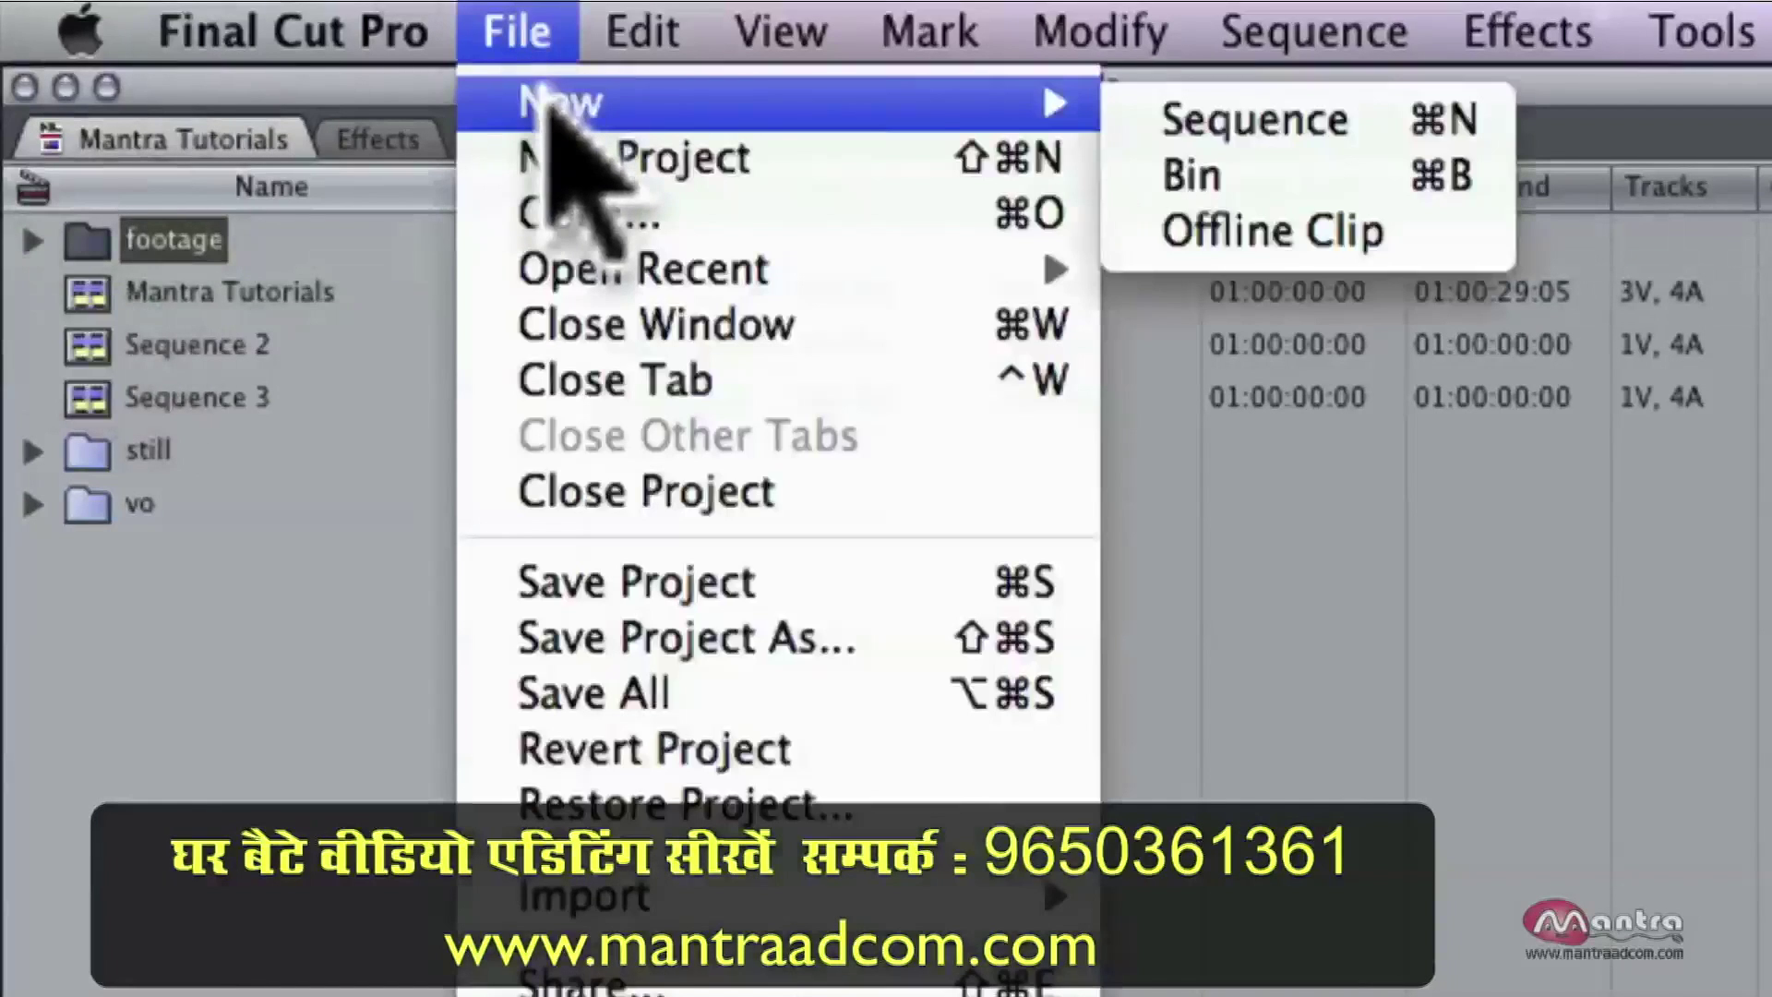
pyautogui.click(1357, 175)
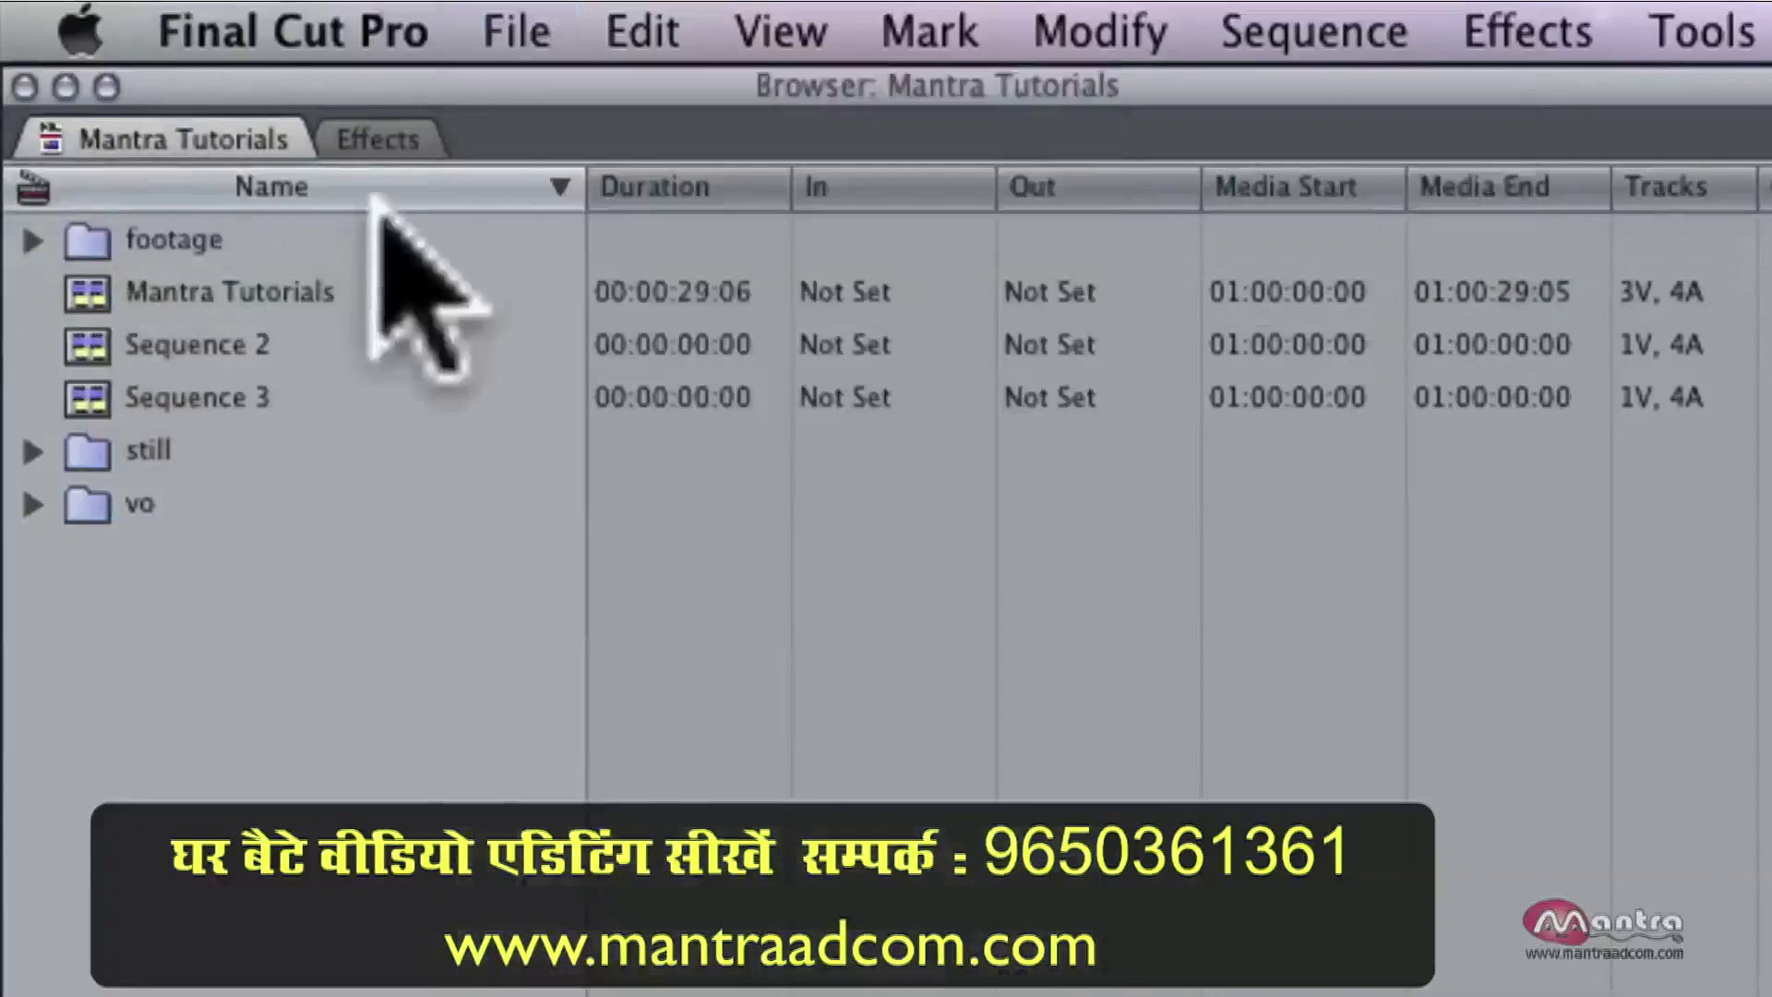
# Create three new bins, Bin 3, Bin 4 and Bin 5, via the File menu, Command+B and the right-click menu.
pyautogui.click(521, 23)
pyautogui.moveTo(546, 103)
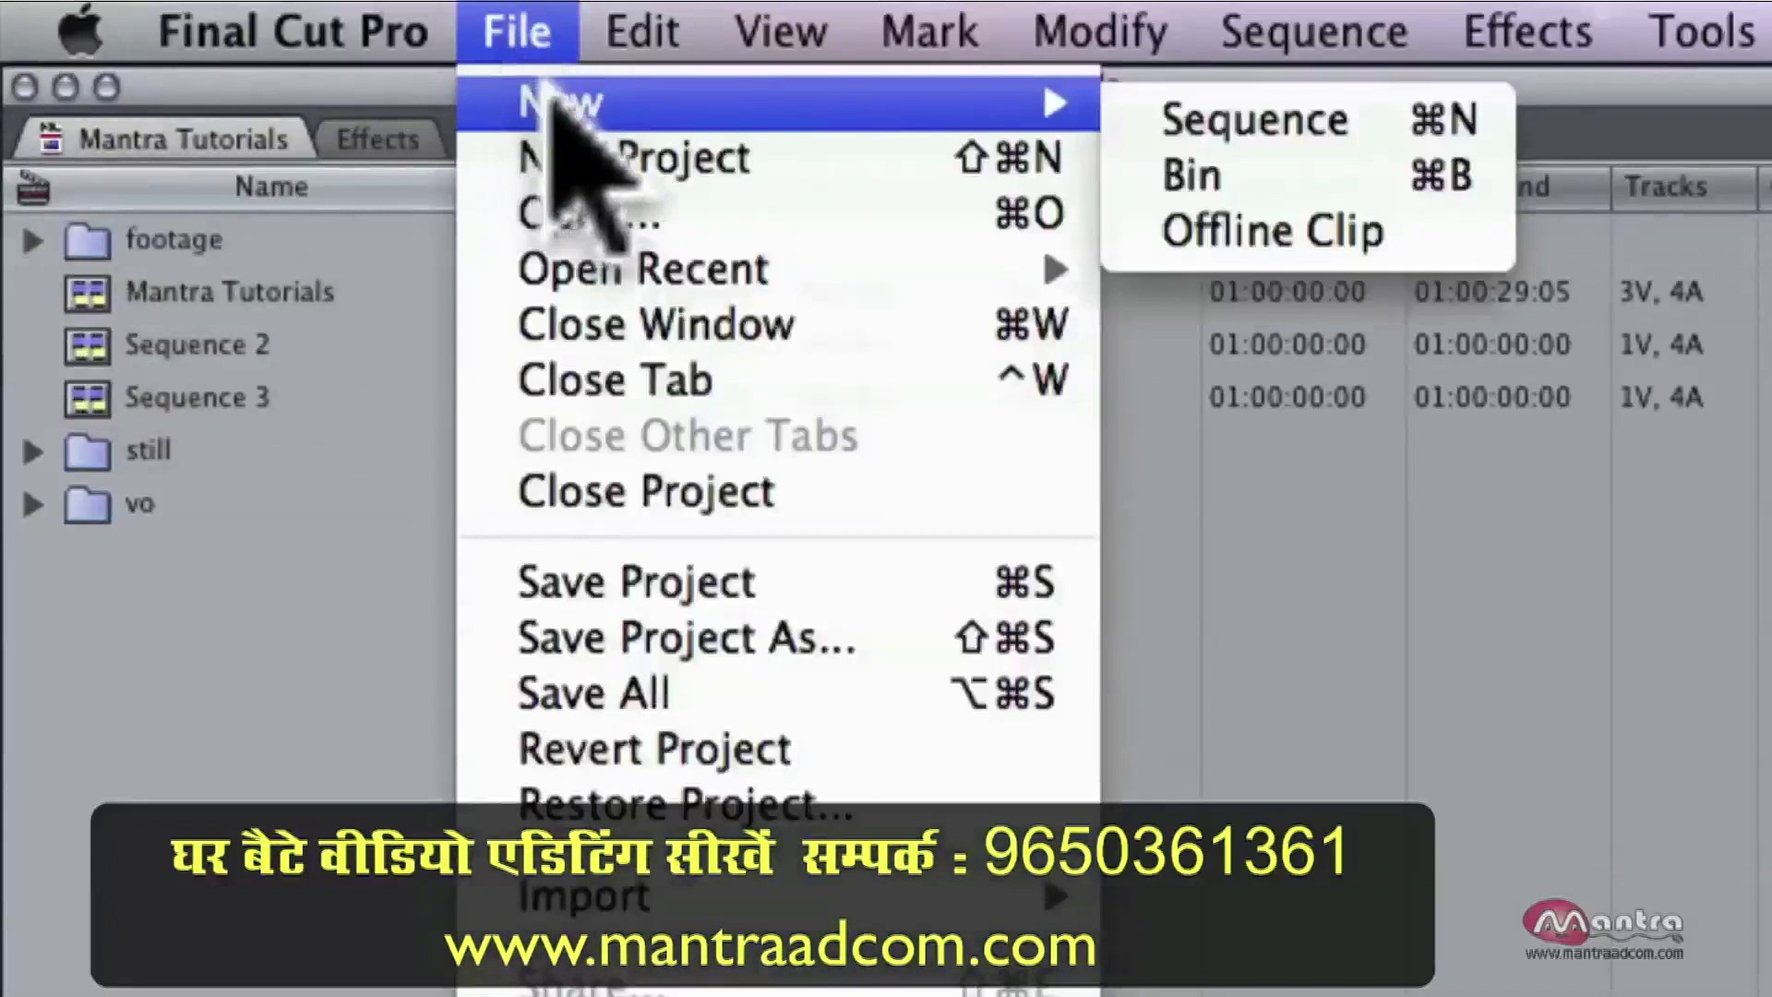
pyautogui.click(1307, 176)
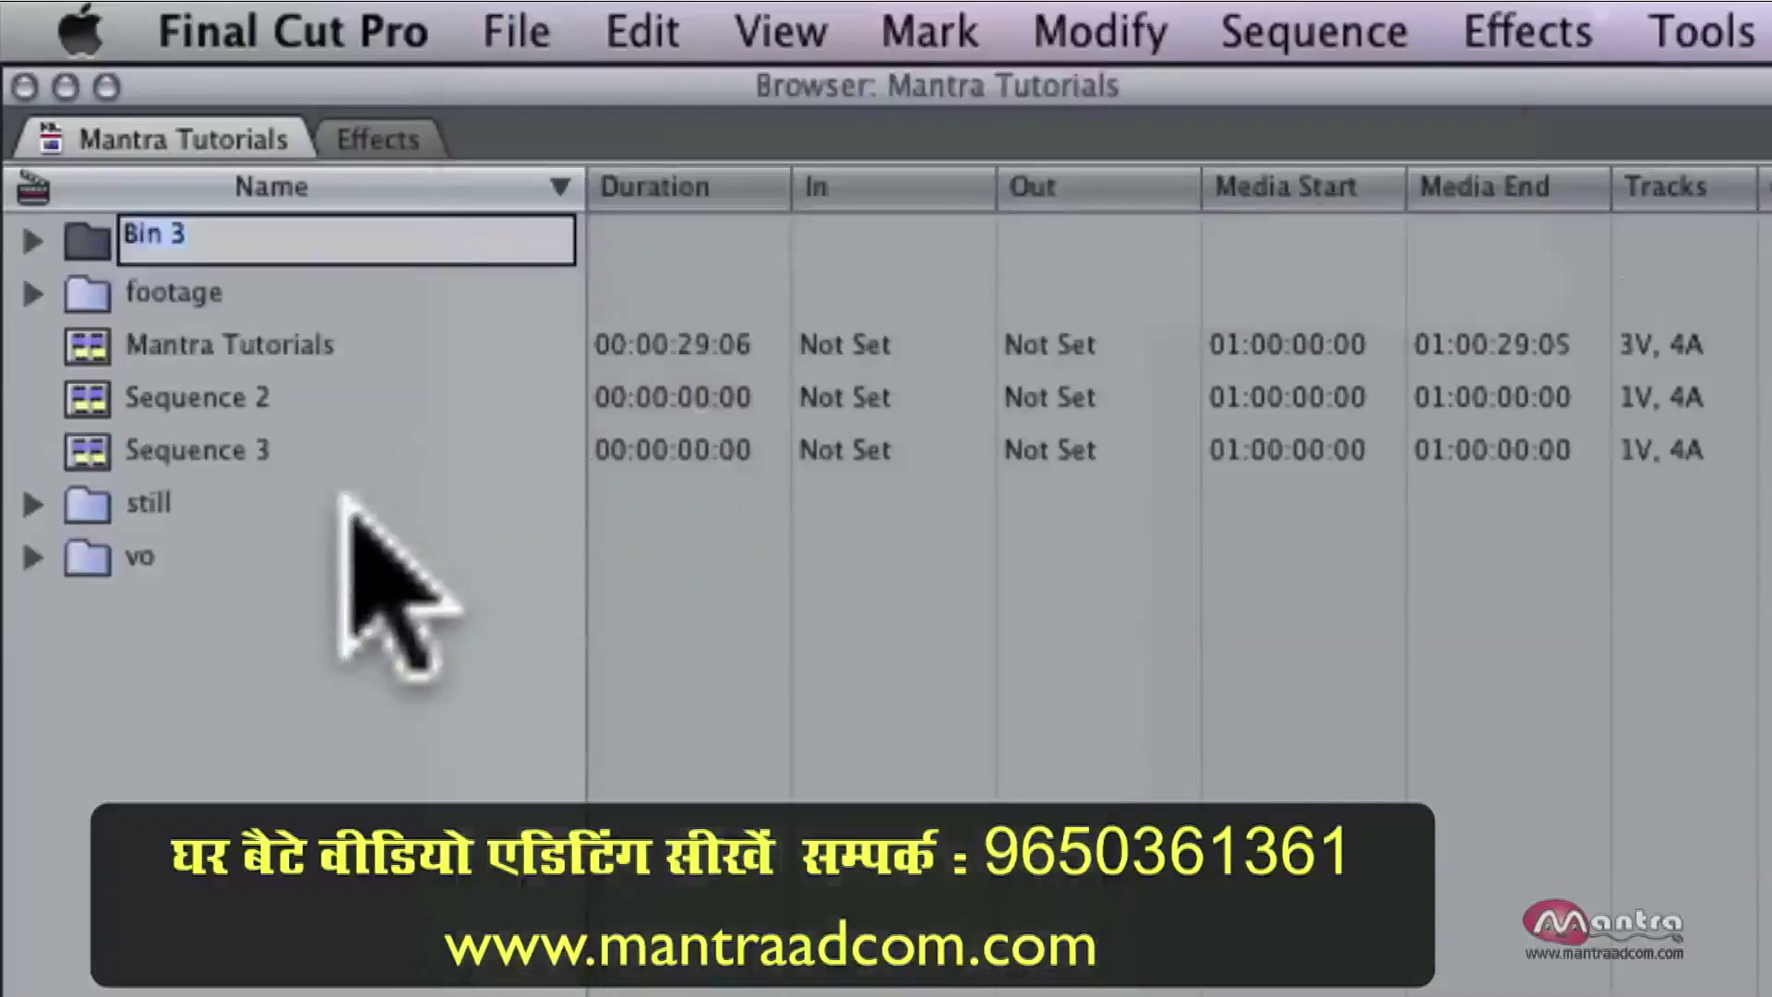
pyautogui.press('super+b')
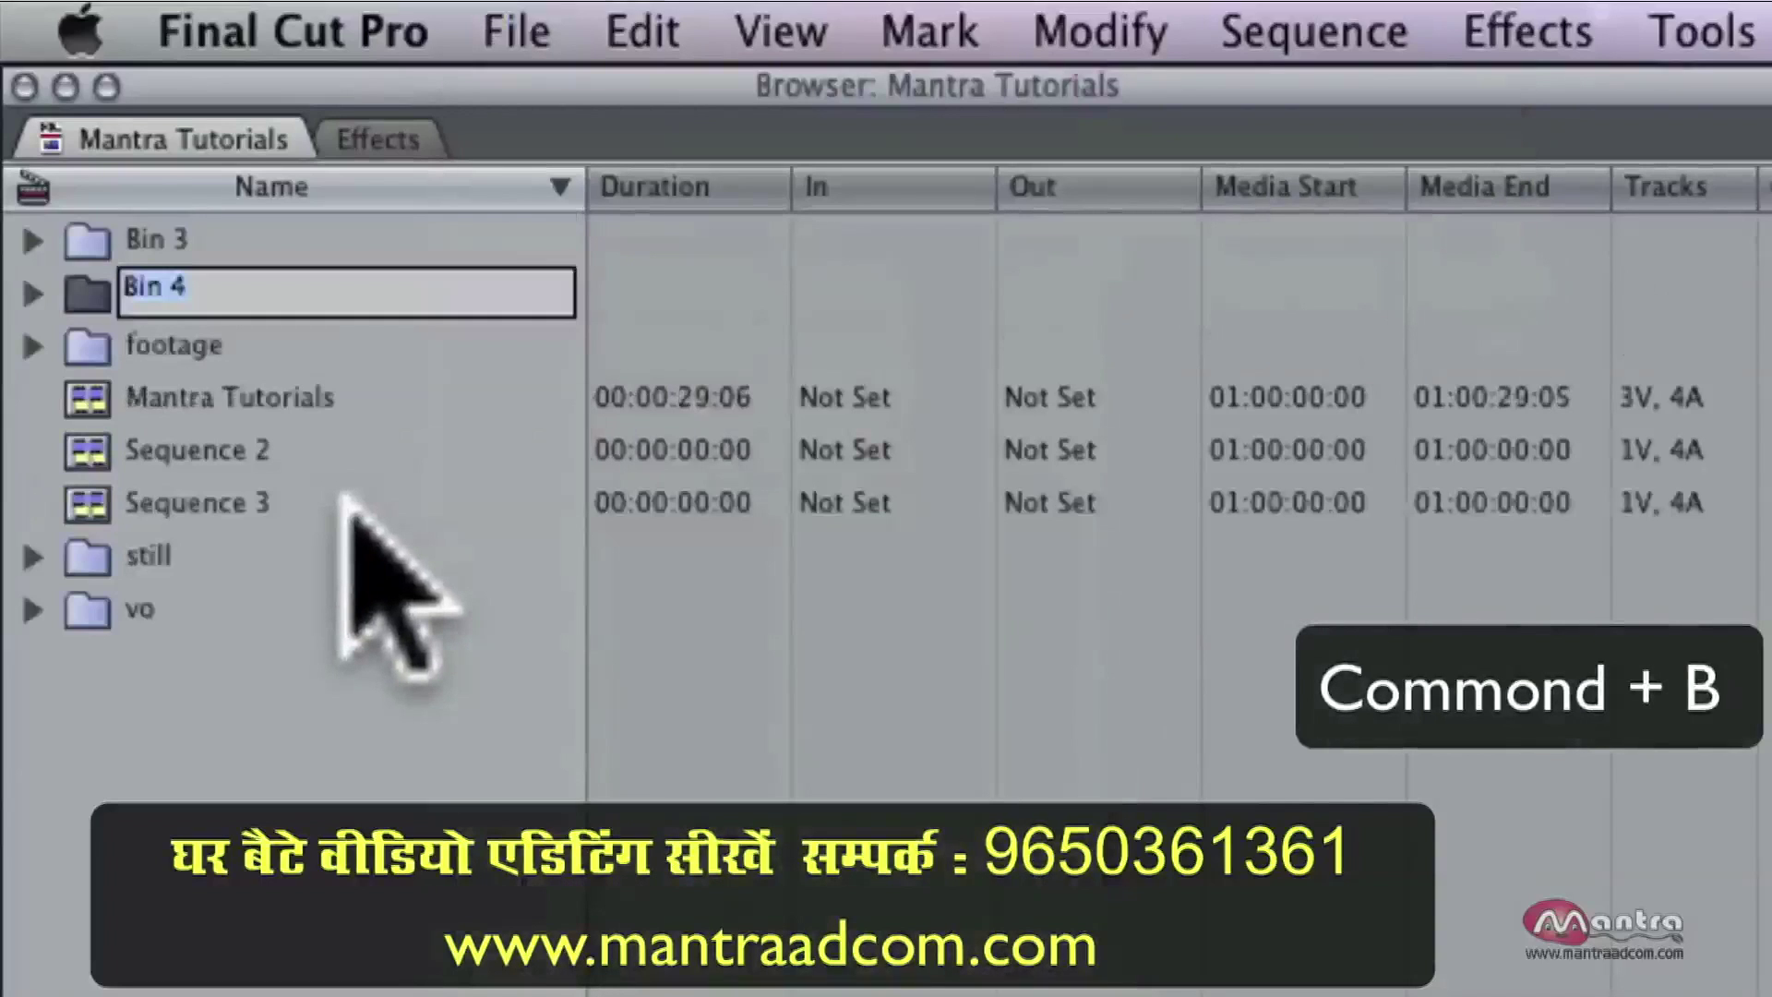
pyautogui.rightClick(319, 545)
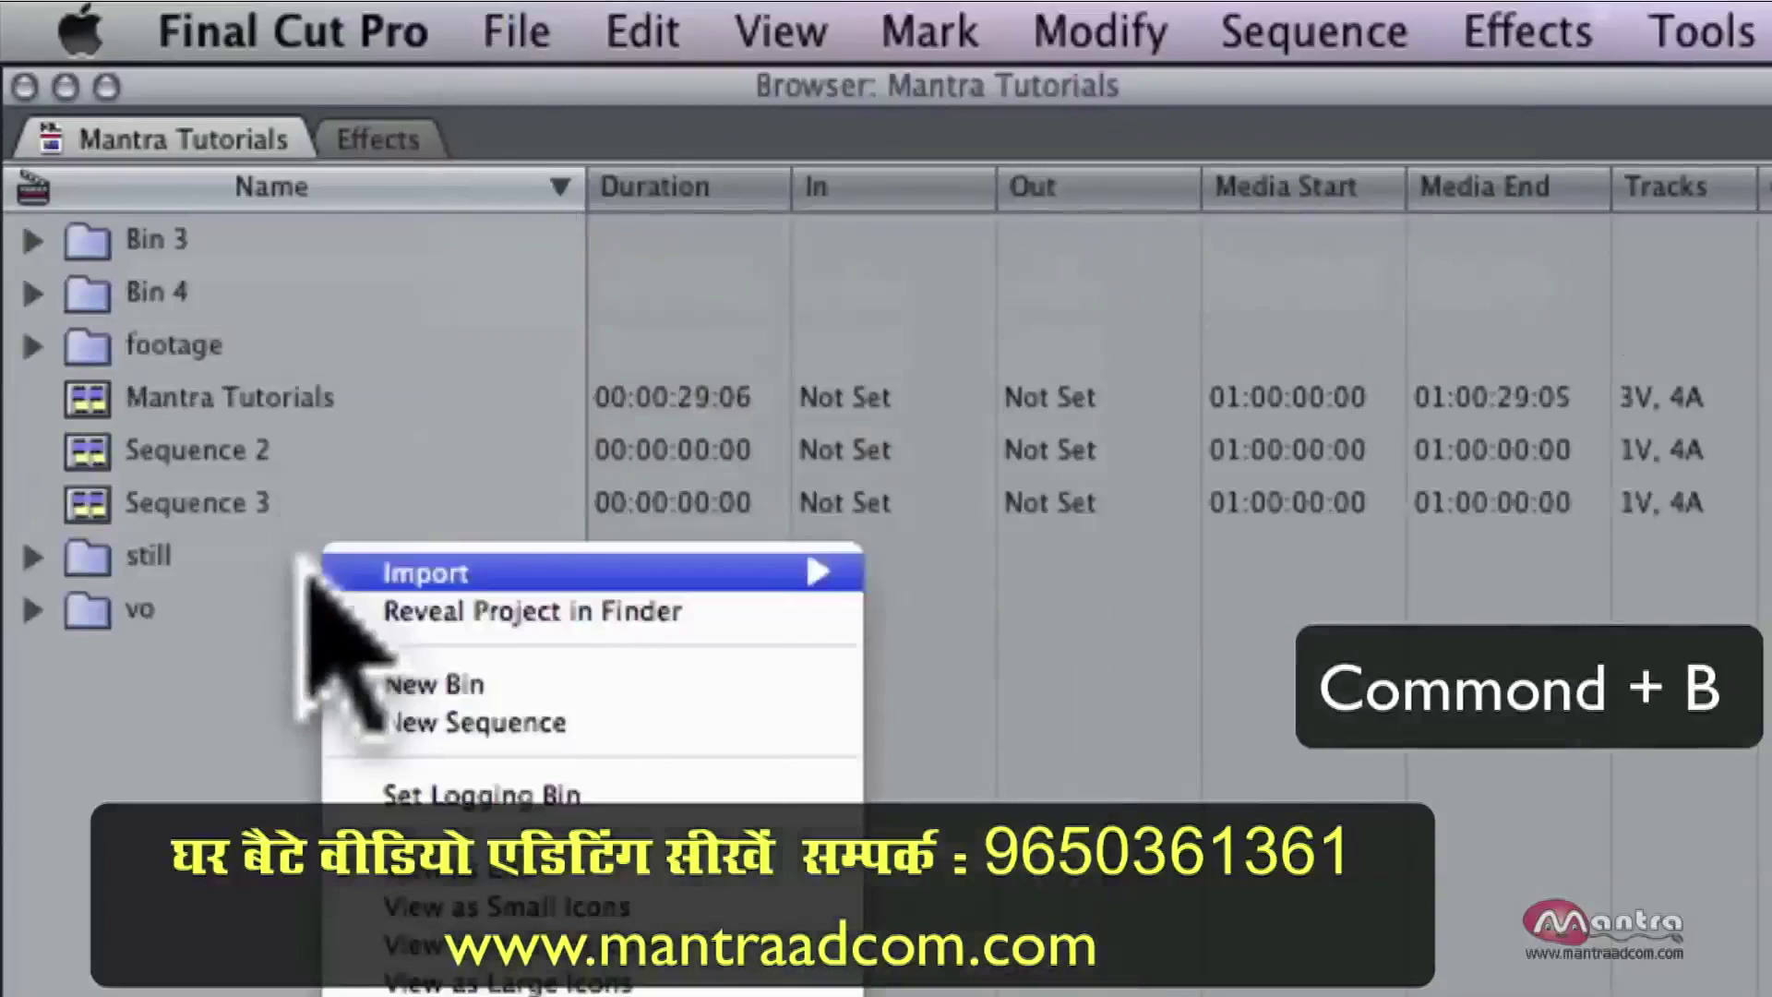
pyautogui.click(637, 683)
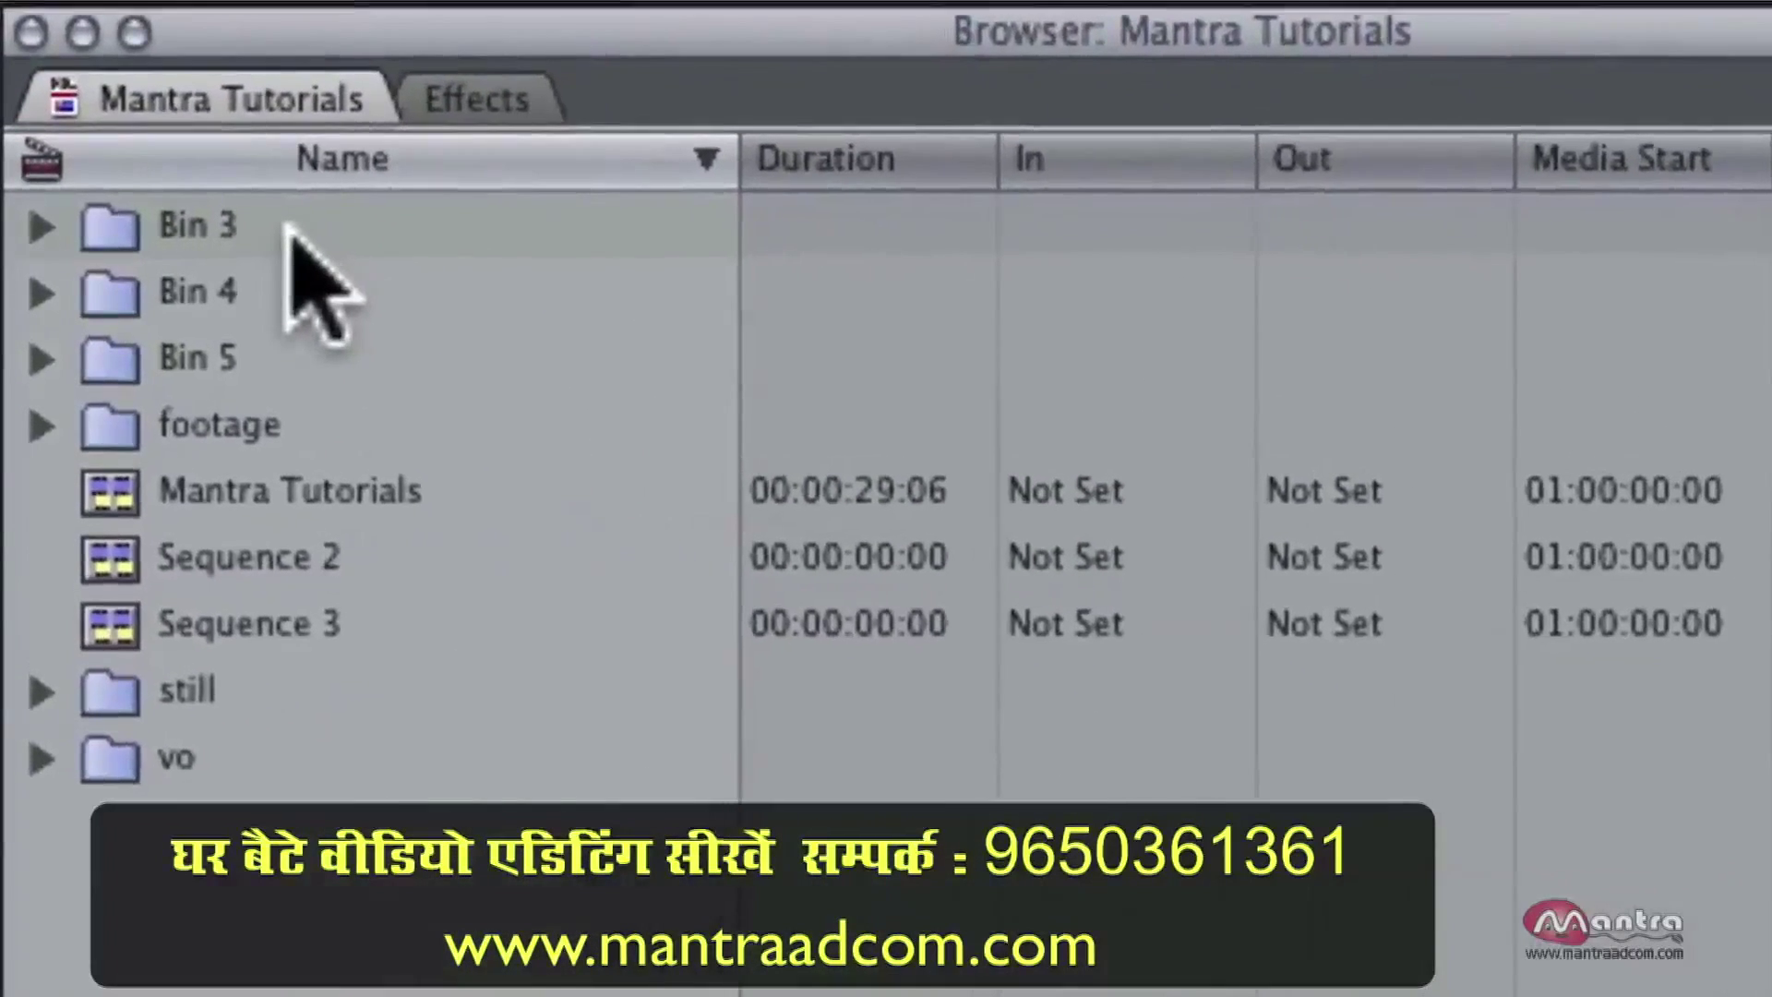
# Rename Bin 3 to 'Video' and enter 'Audio' as Bin 5's new name.
pyautogui.click(201, 222)
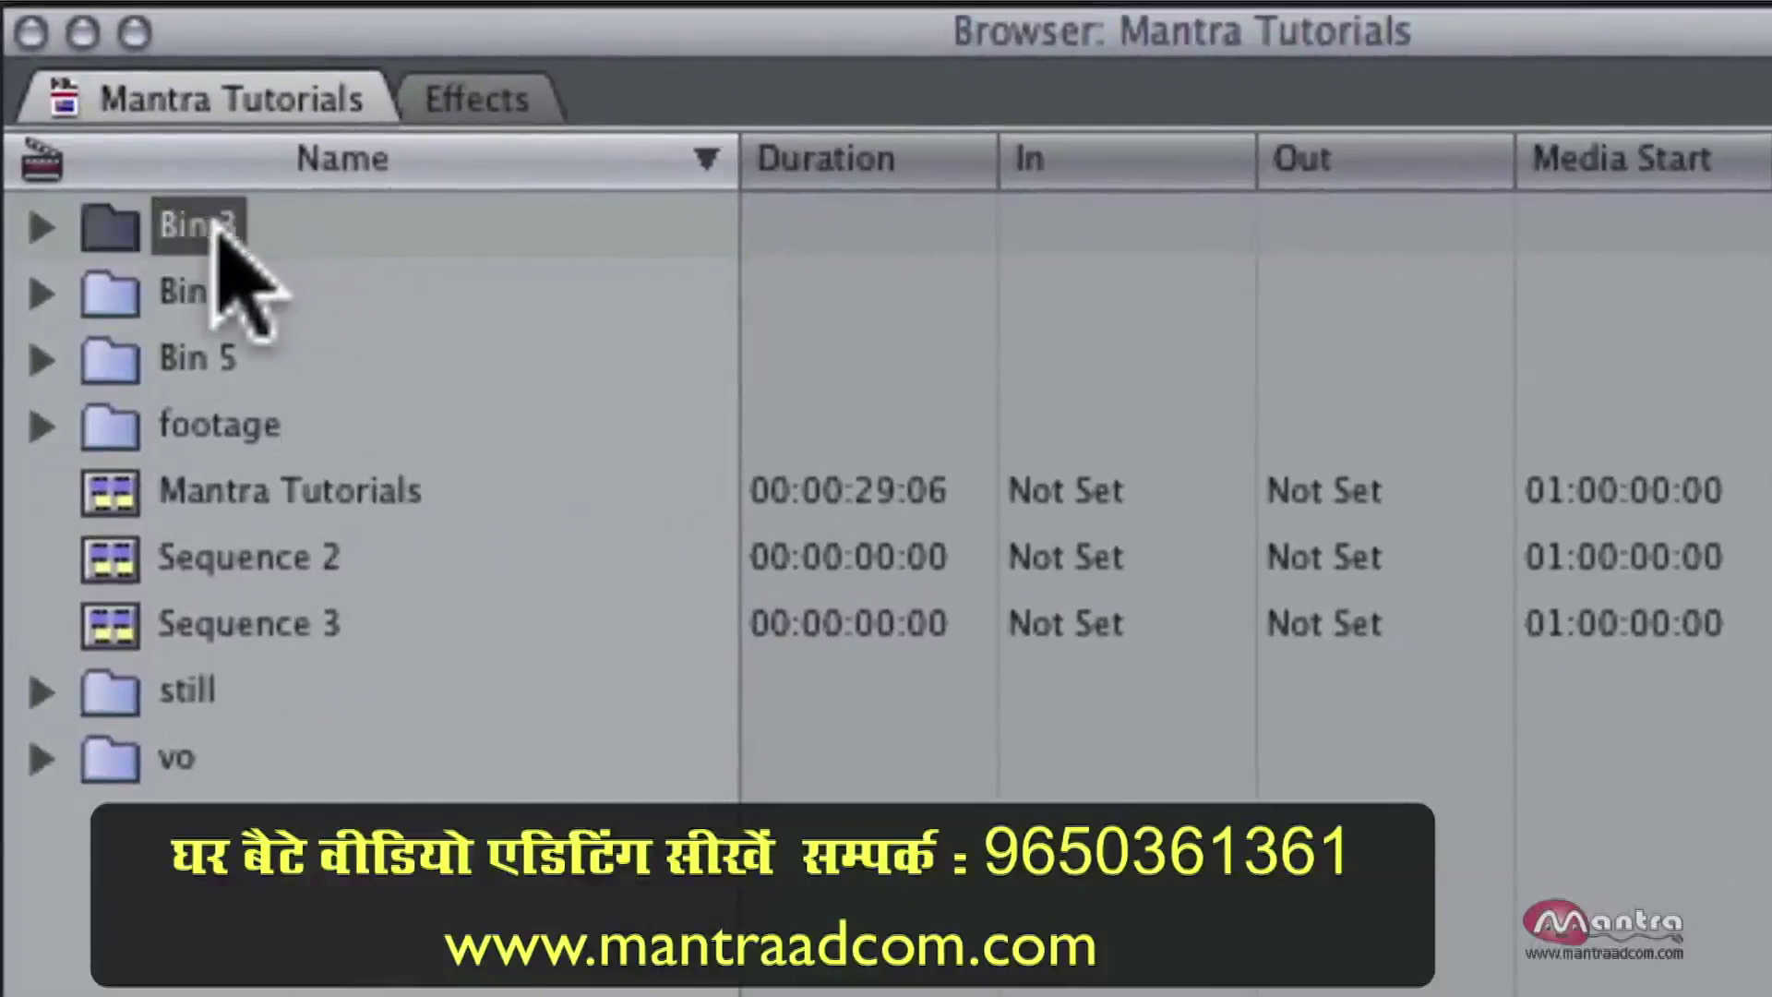
pyautogui.click(205, 224)
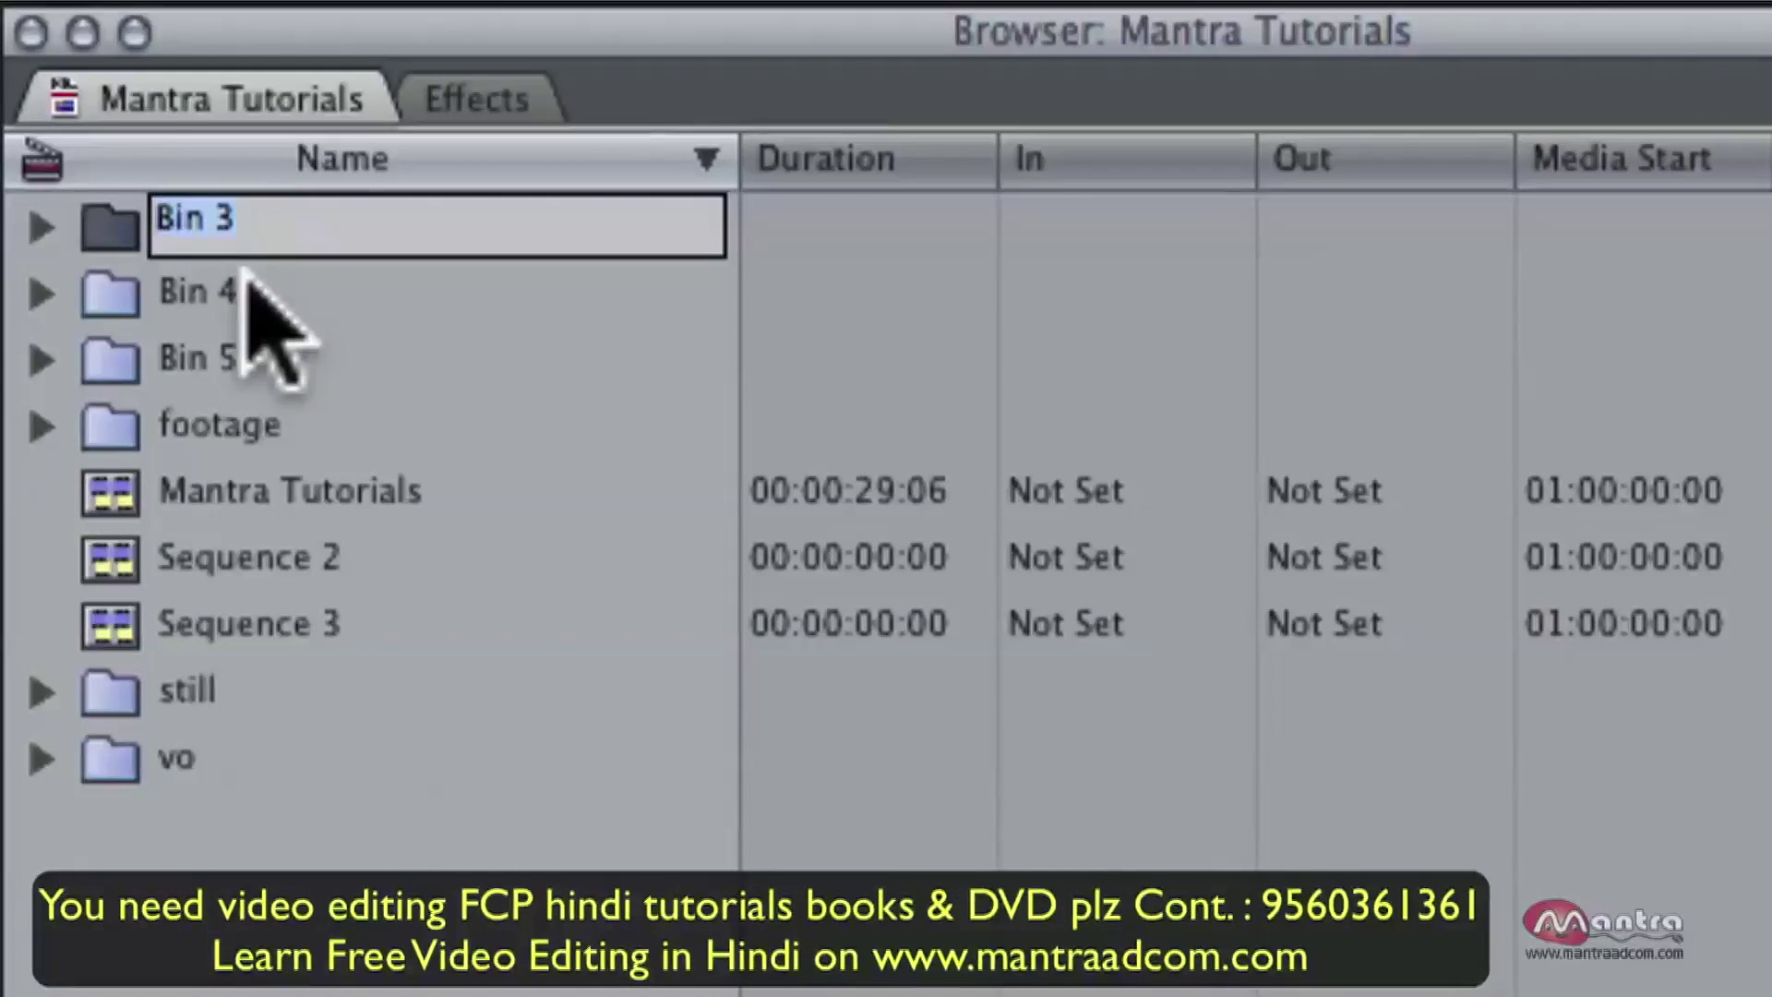
pyautogui.write('Vid')
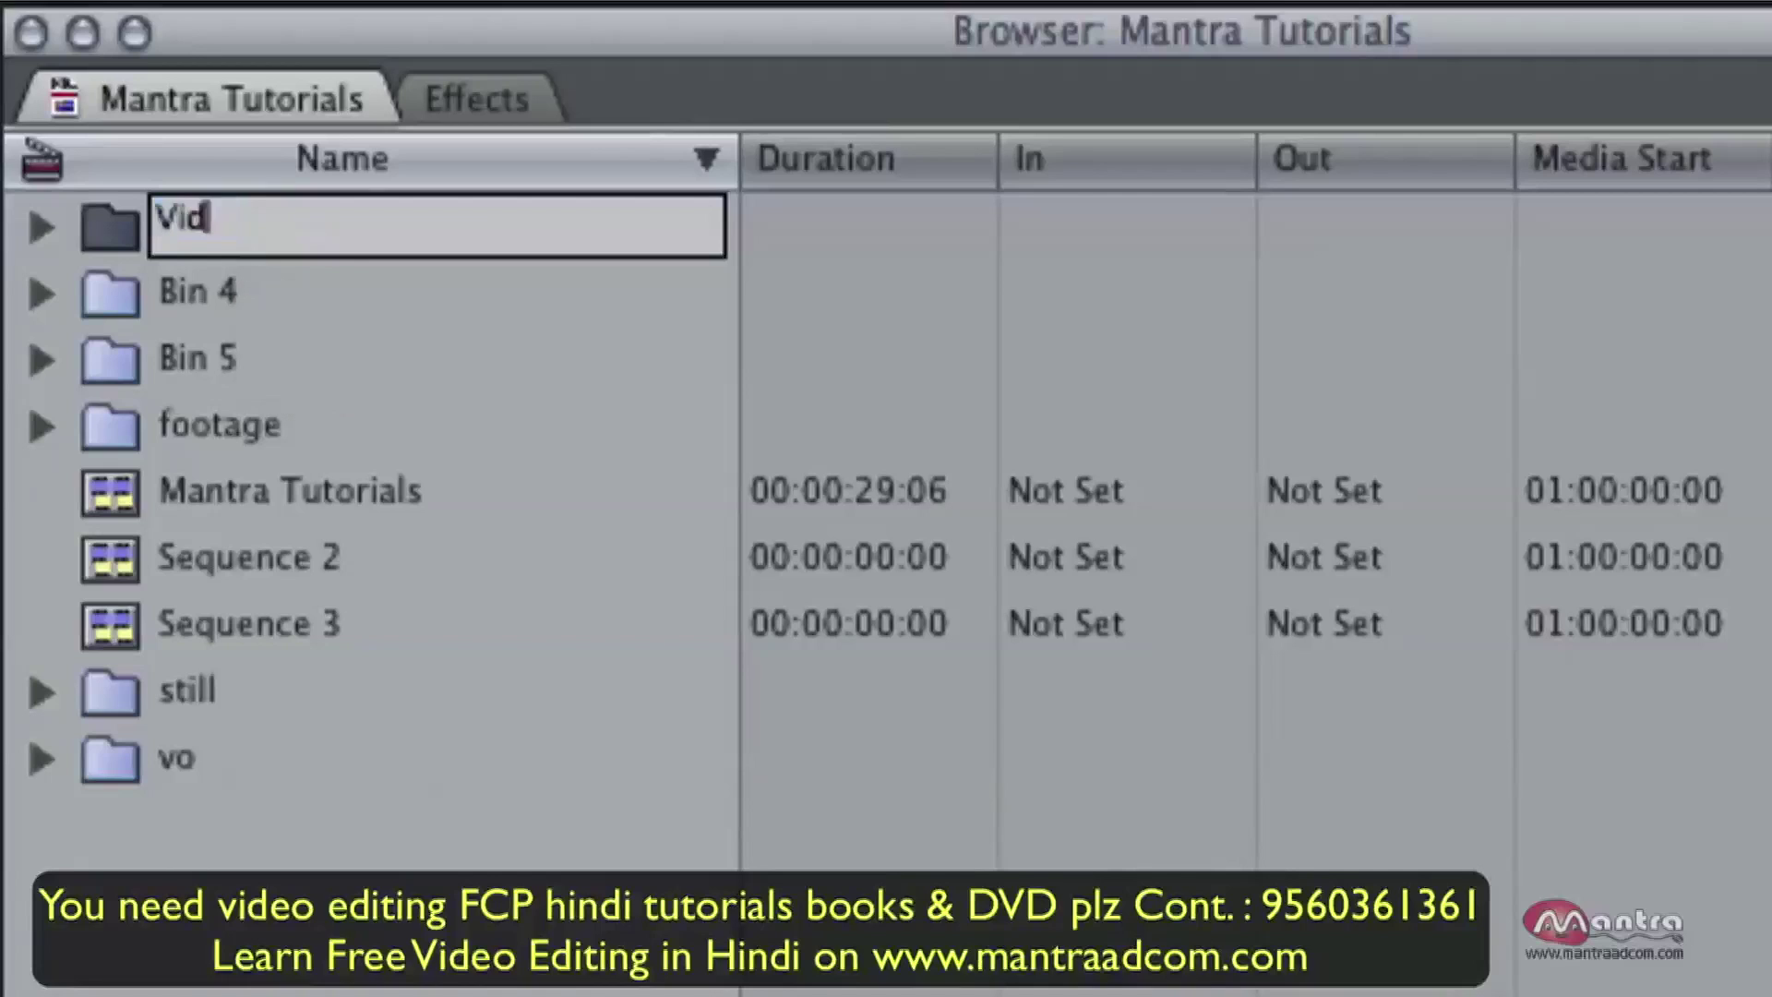
pyautogui.write('eo')
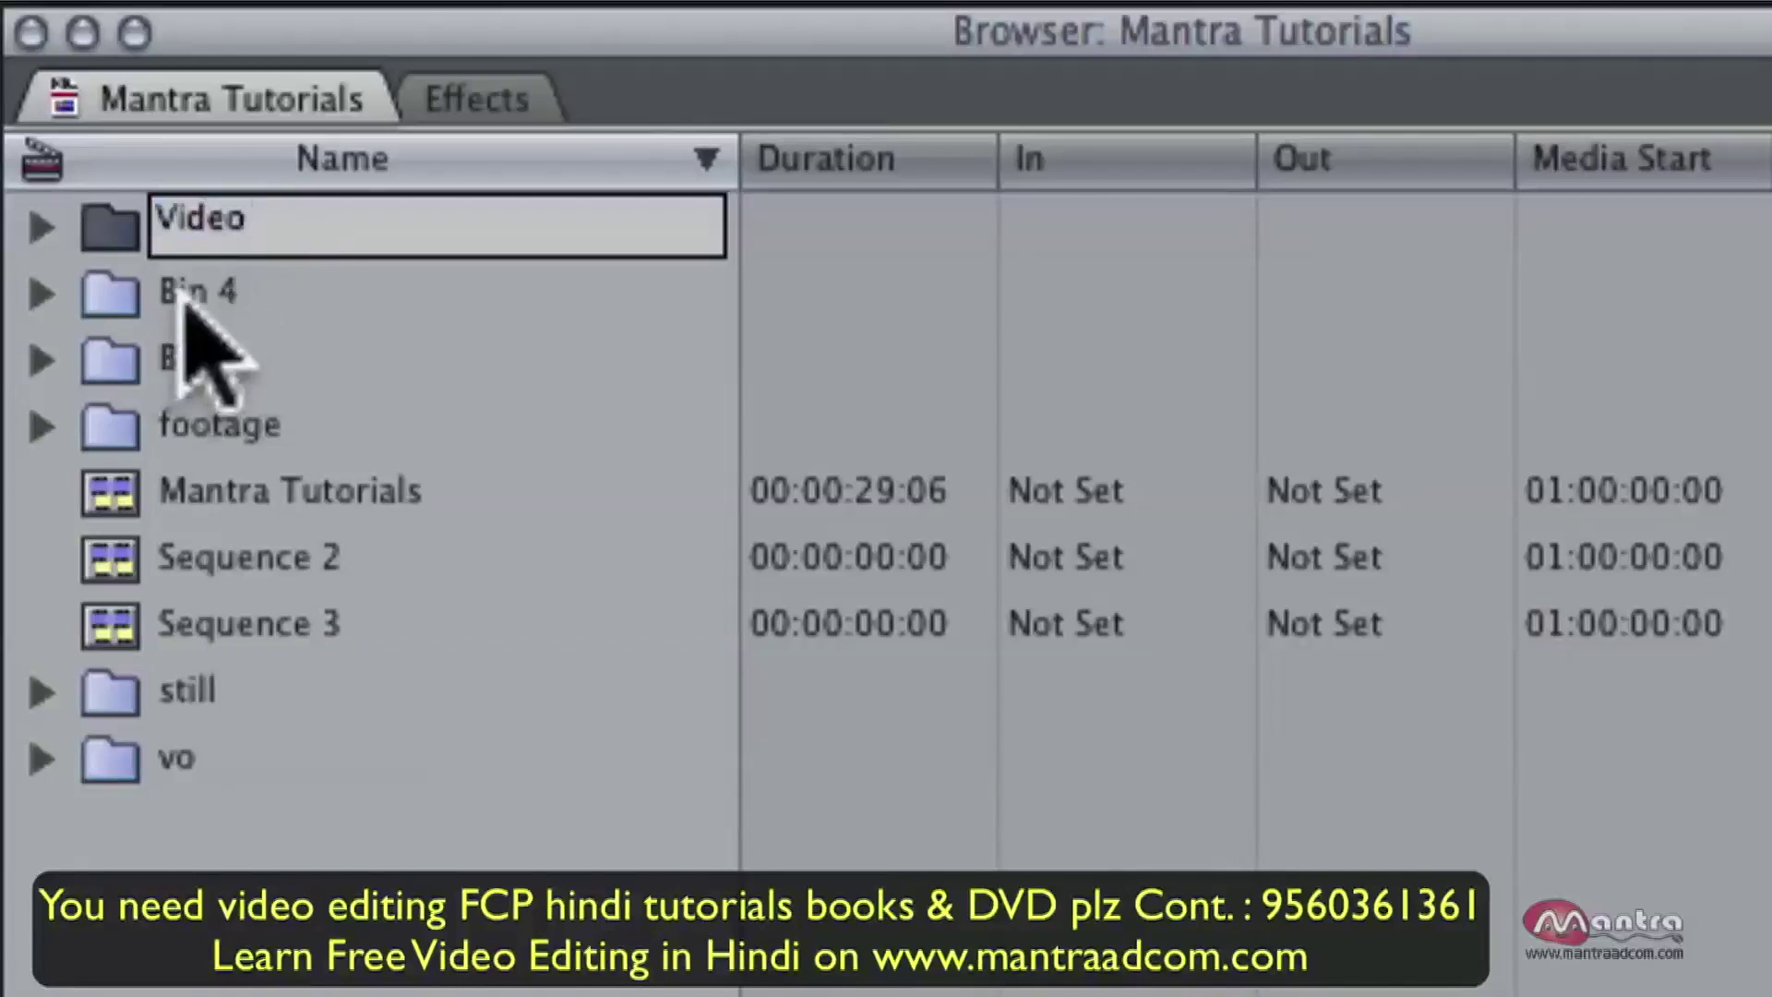
pyautogui.click(196, 351)
pyautogui.click(196, 291)
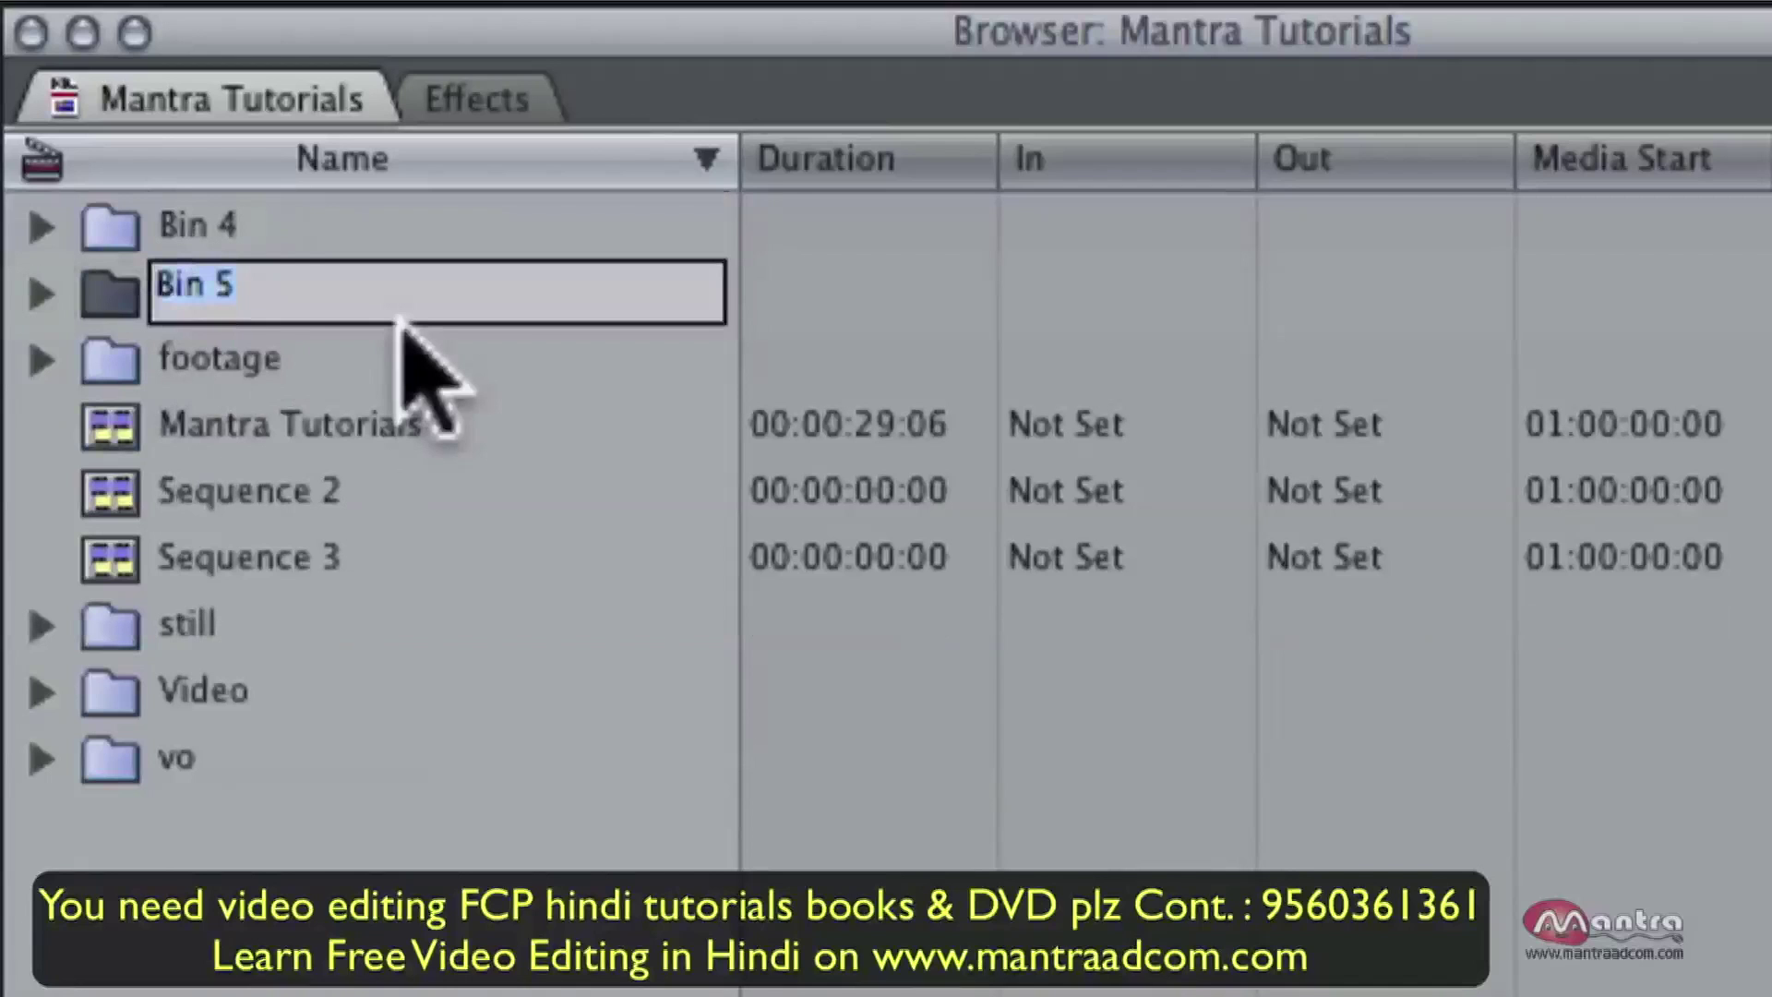
pyautogui.write('Audio')
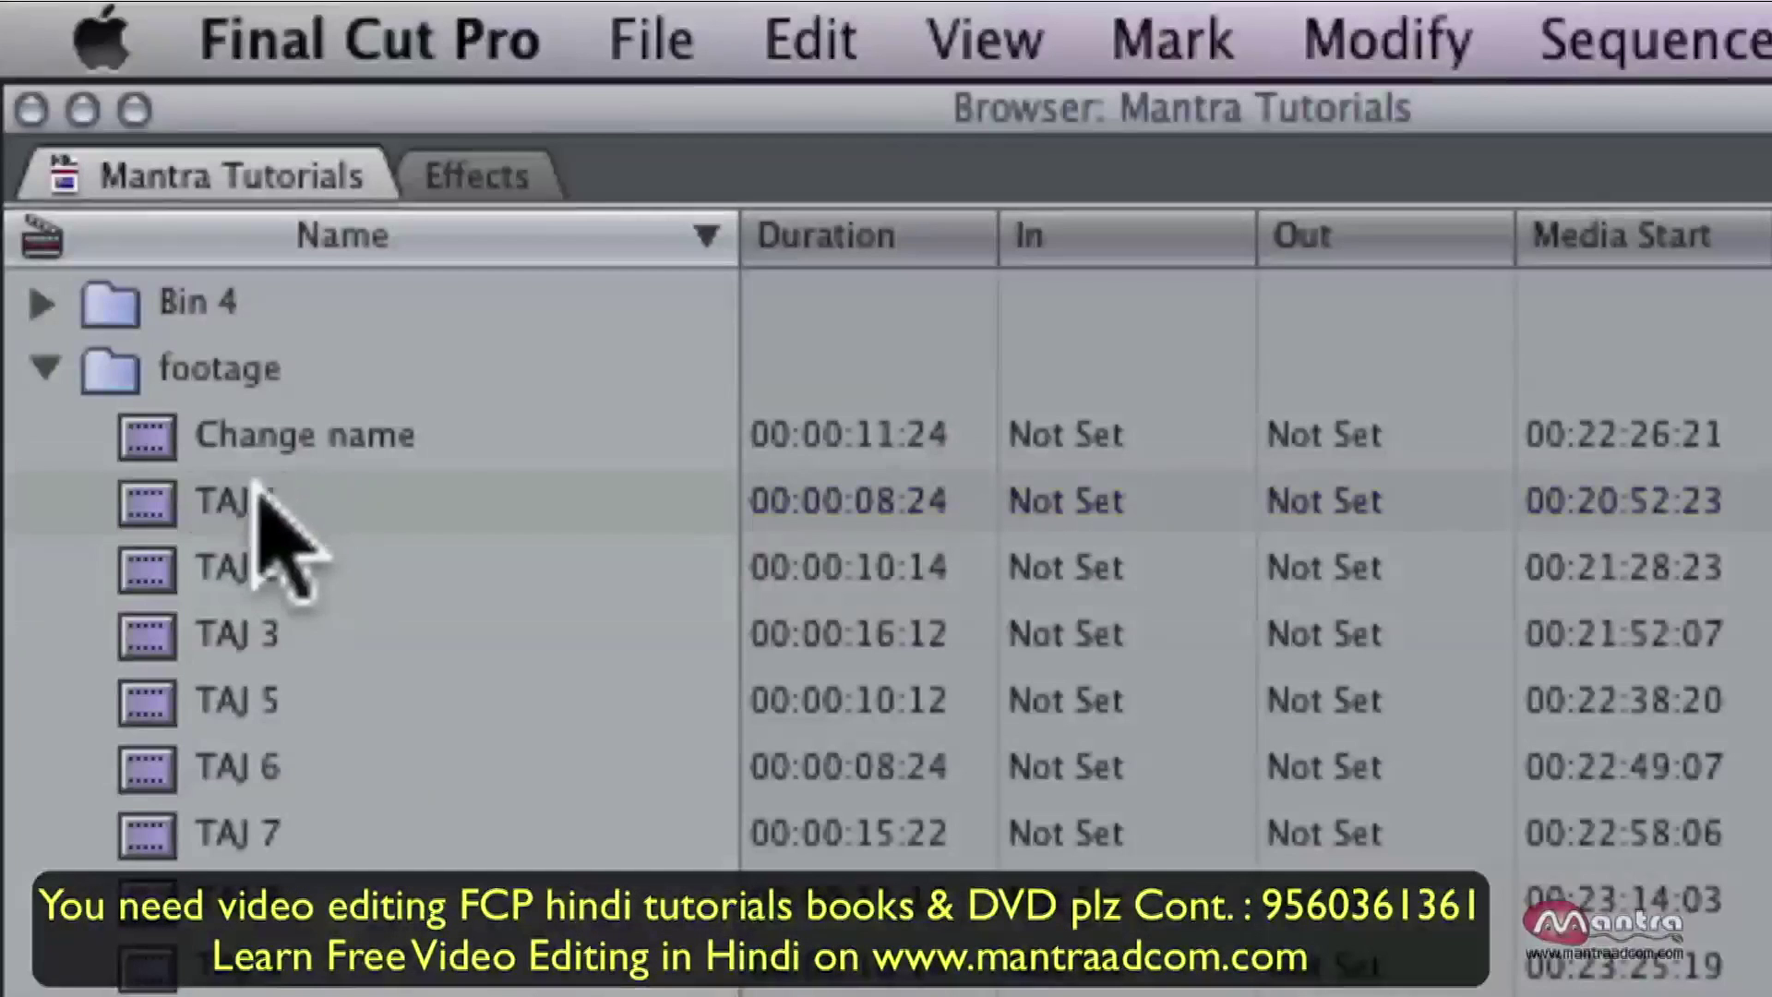
pyautogui.click(267, 499)
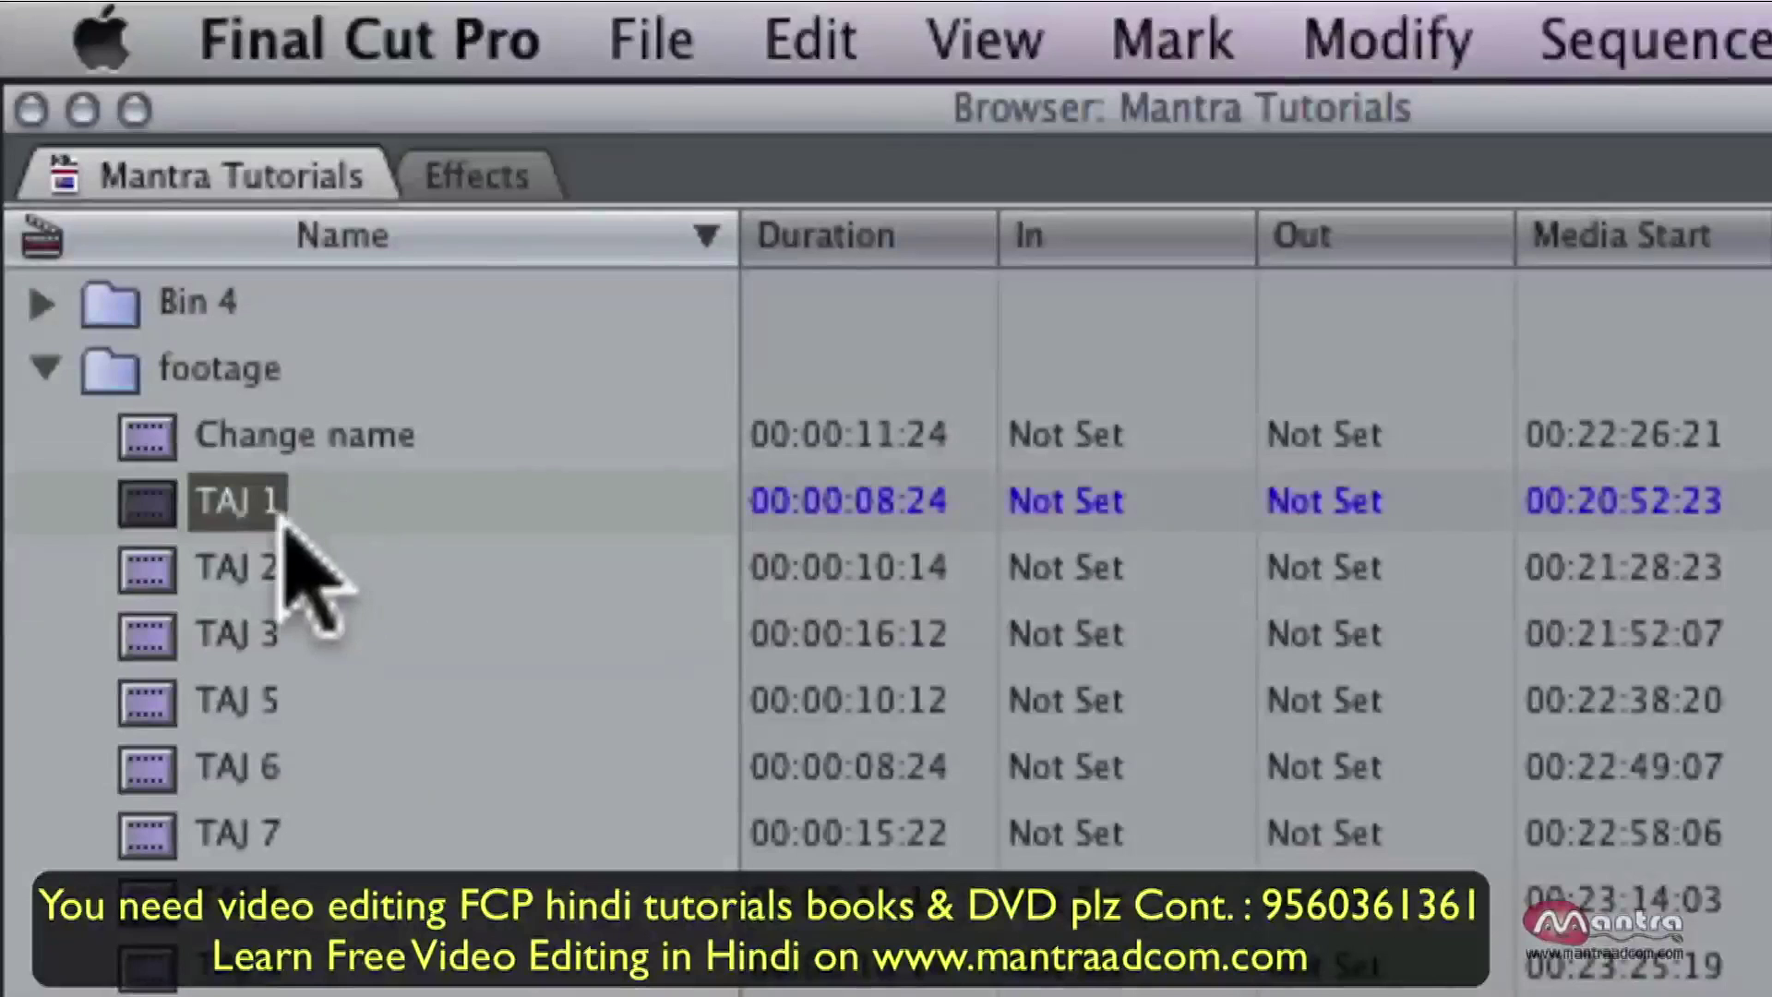
pyautogui.click(340, 608)
pyautogui.click(152, 498)
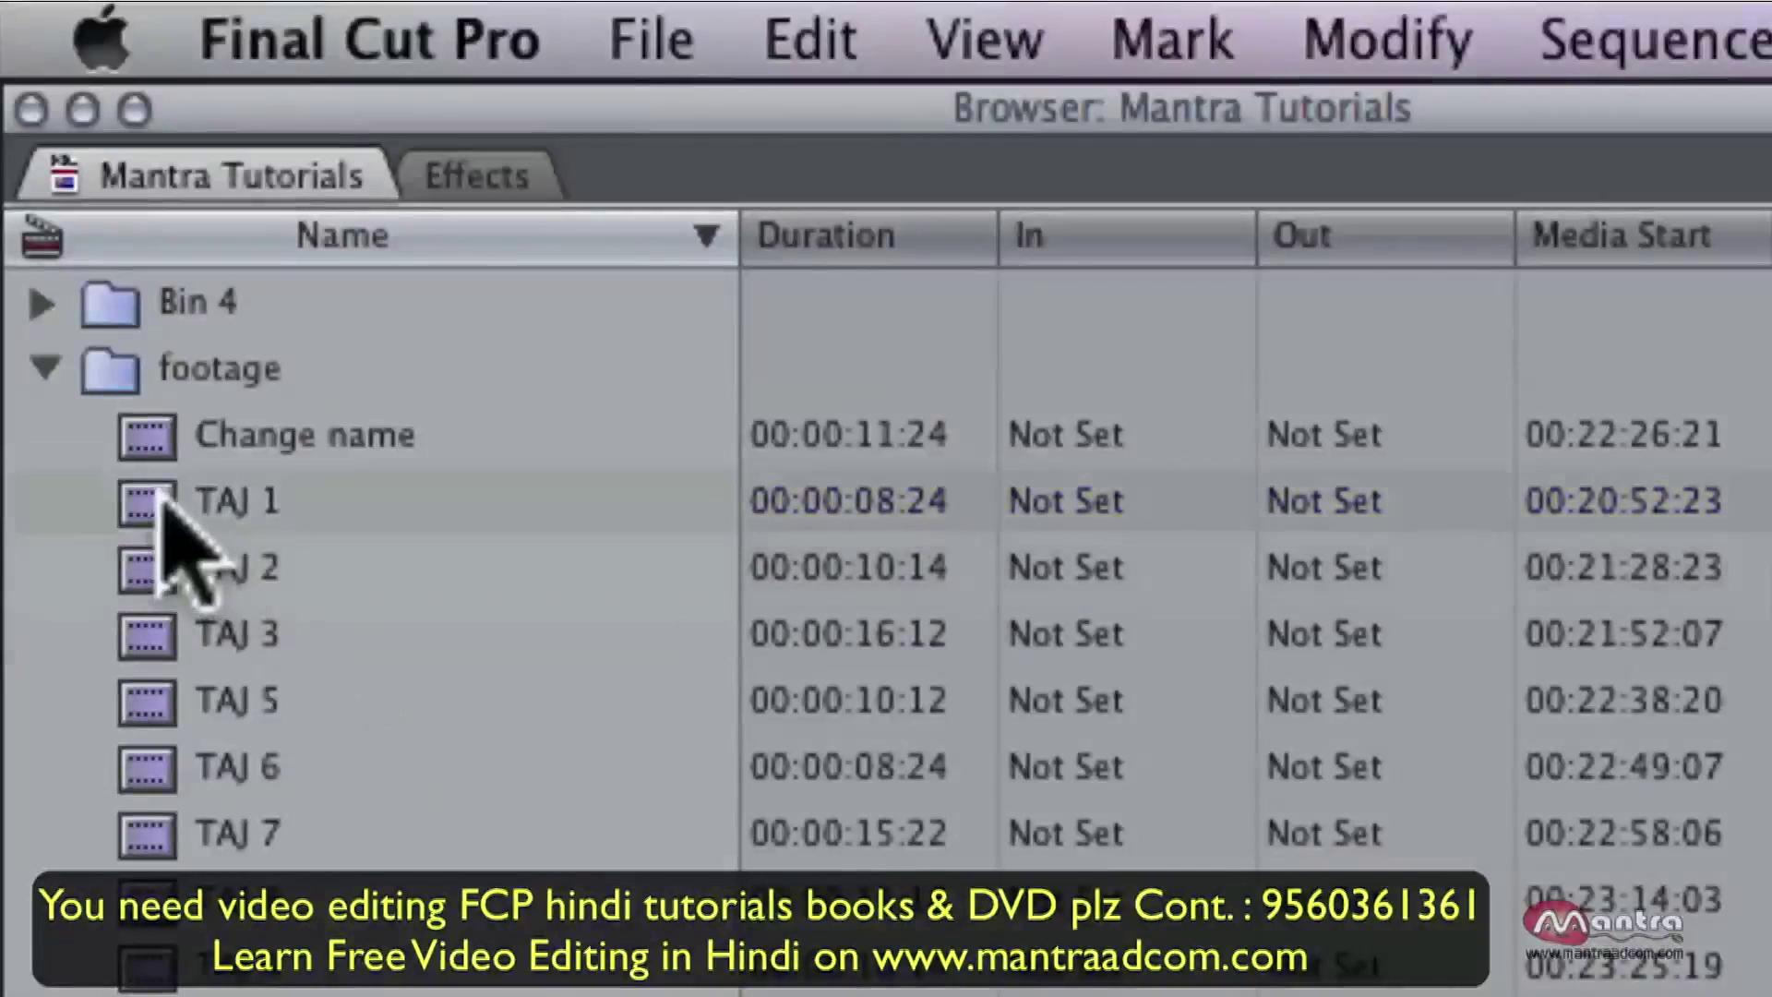
pyautogui.click(805, 13)
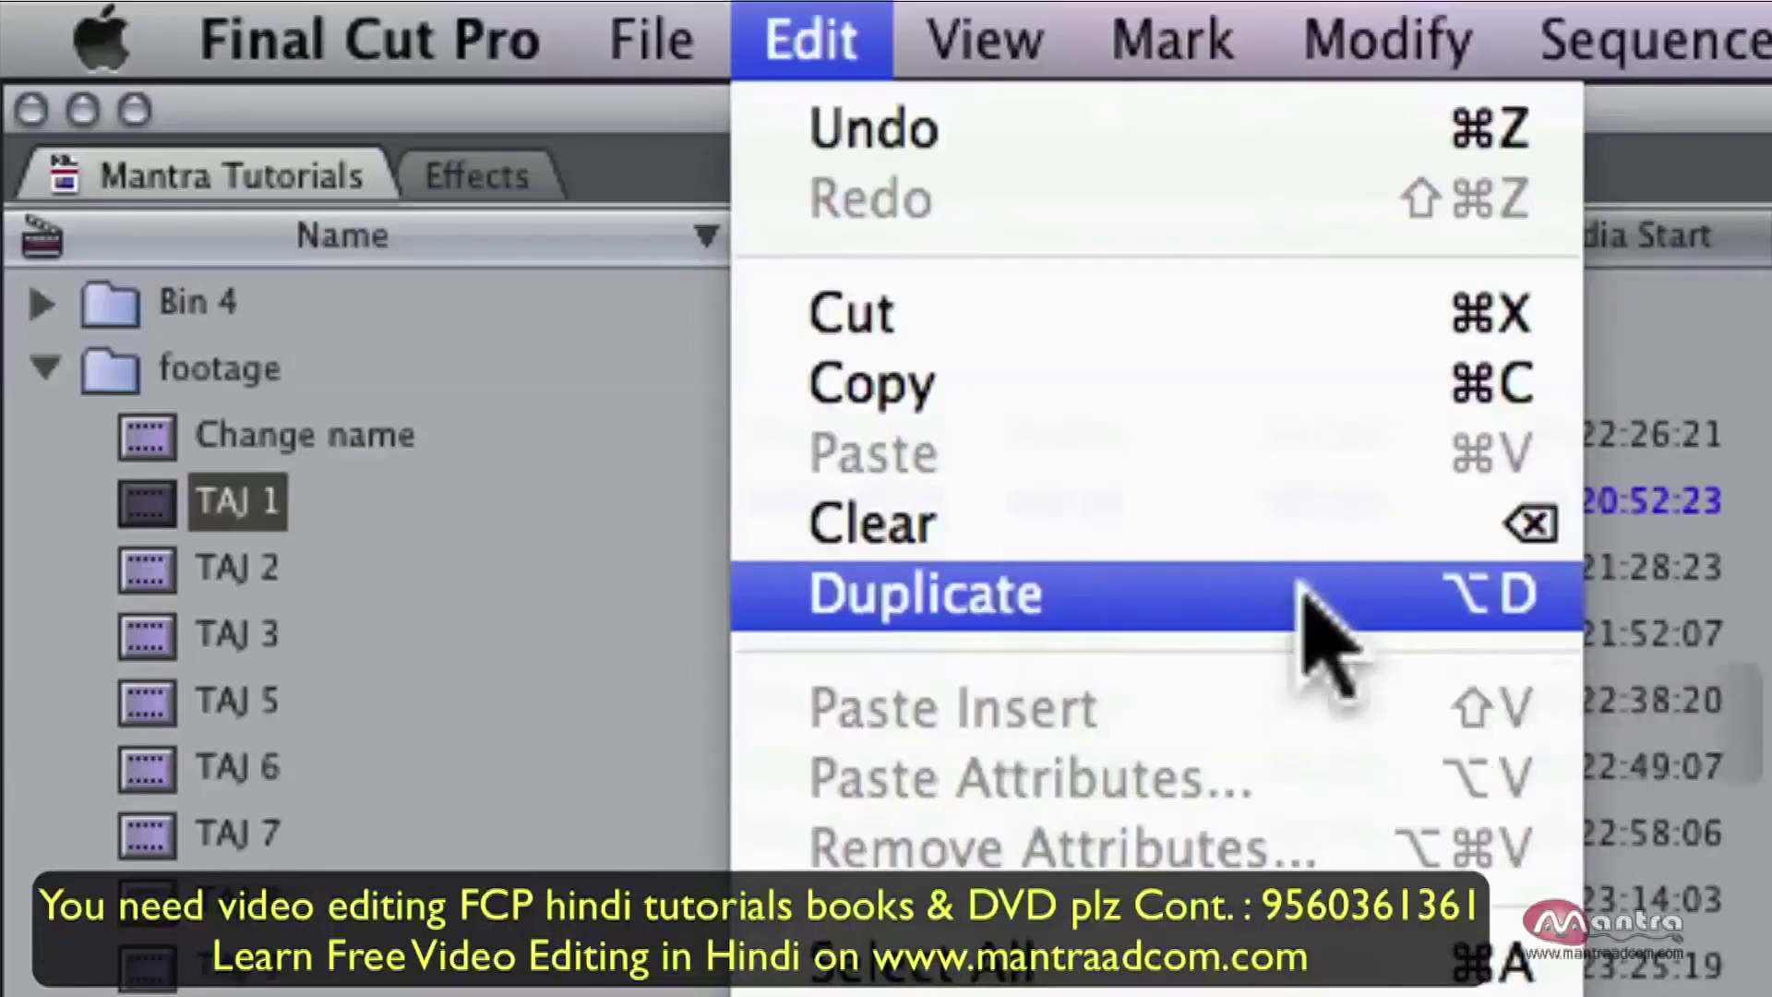
pyautogui.click(1305, 595)
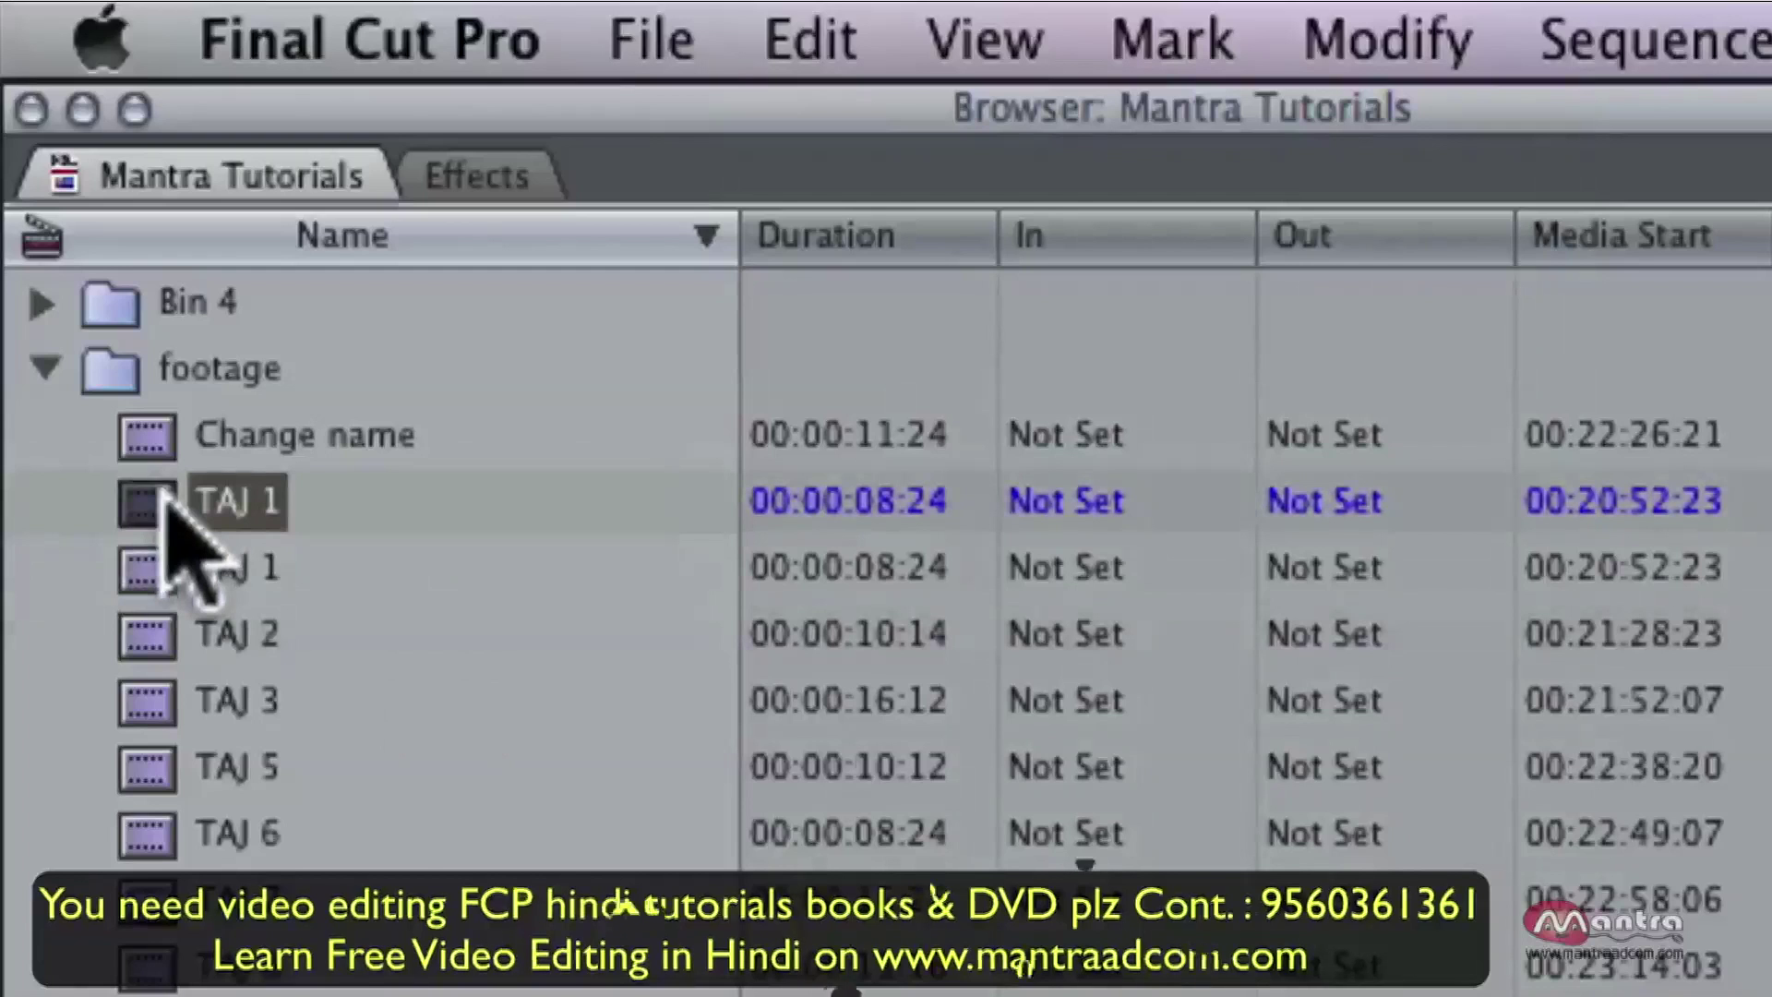
pyautogui.press('Delete')
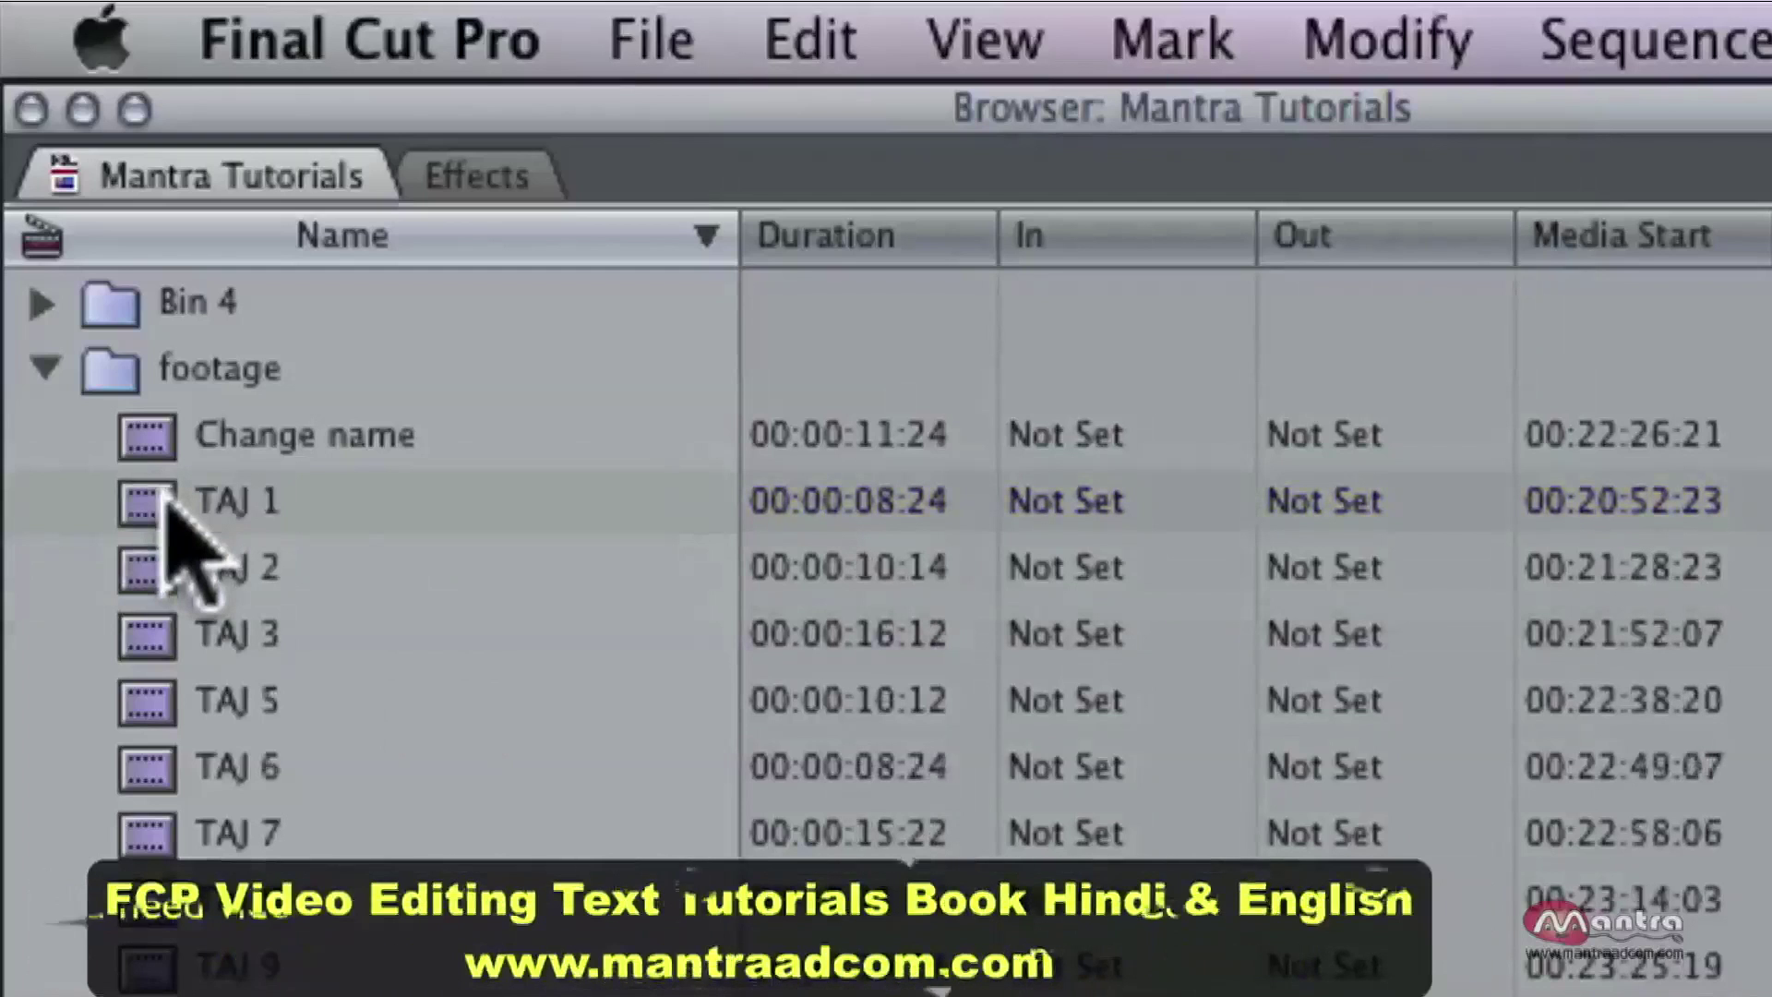
# Select the TAJ 3 and TAJ 5 clips and set the Browser text size to Medium.
pyautogui.click(428, 646)
pyautogui.click(477, 688)
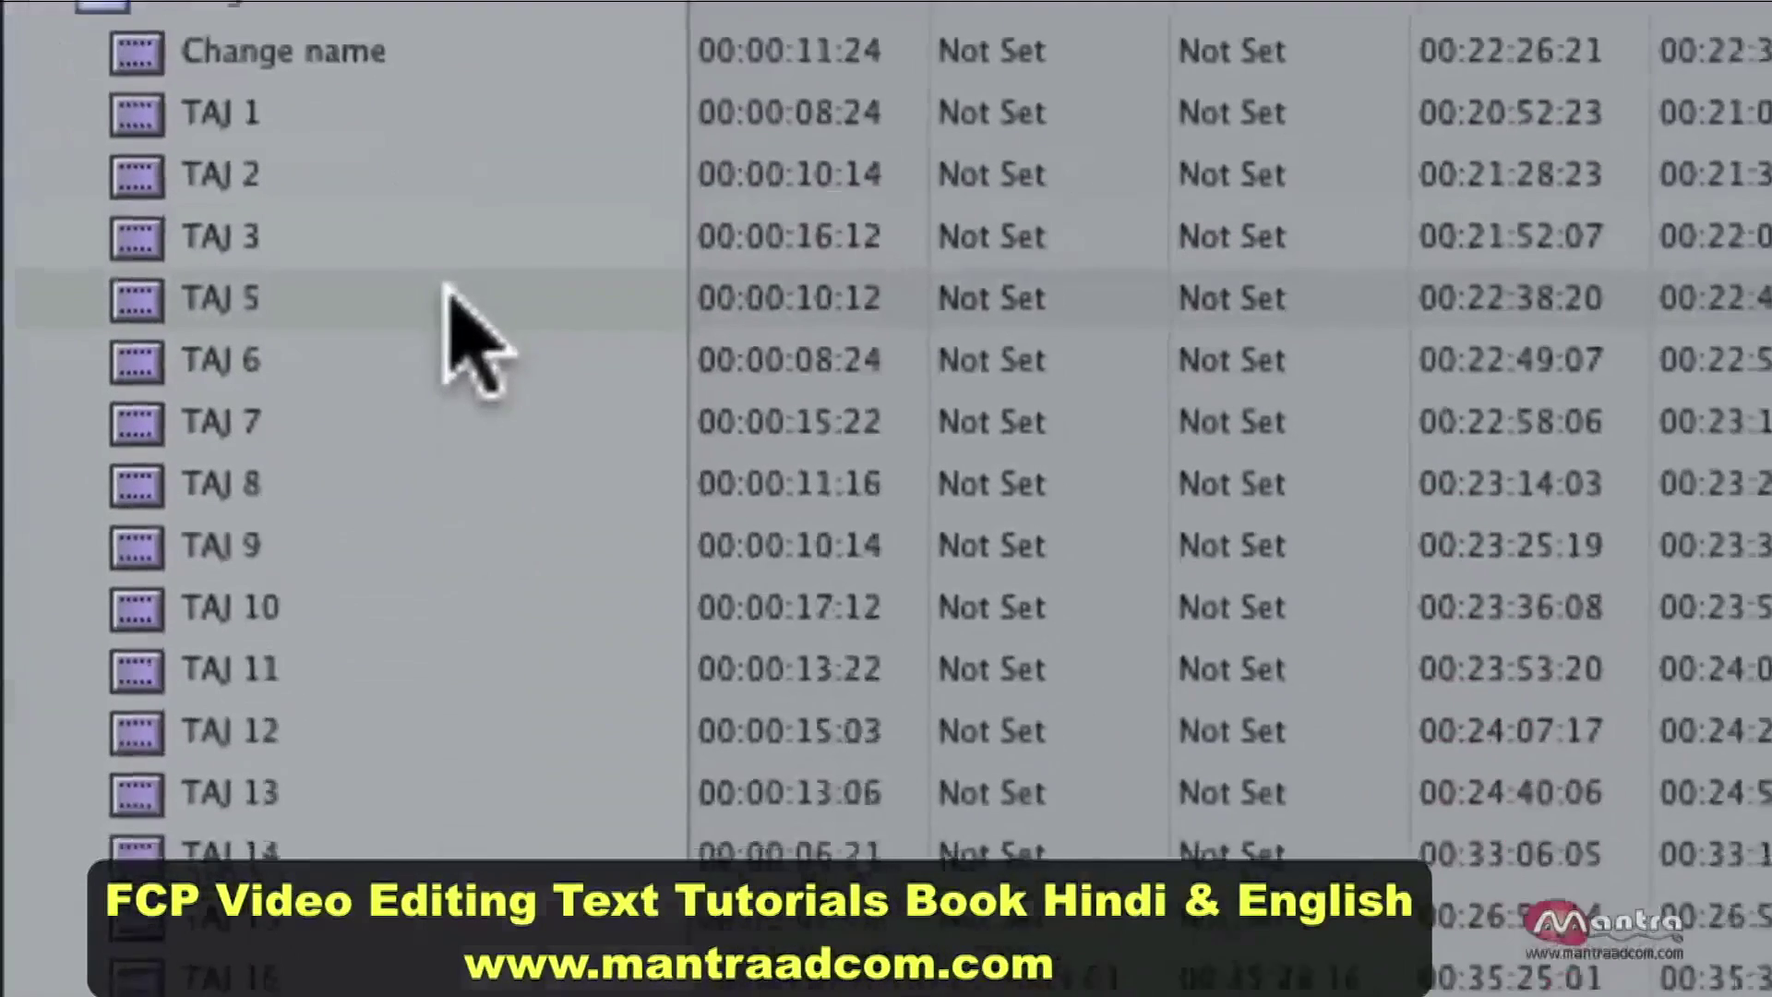
pyautogui.rightClick(480, 691)
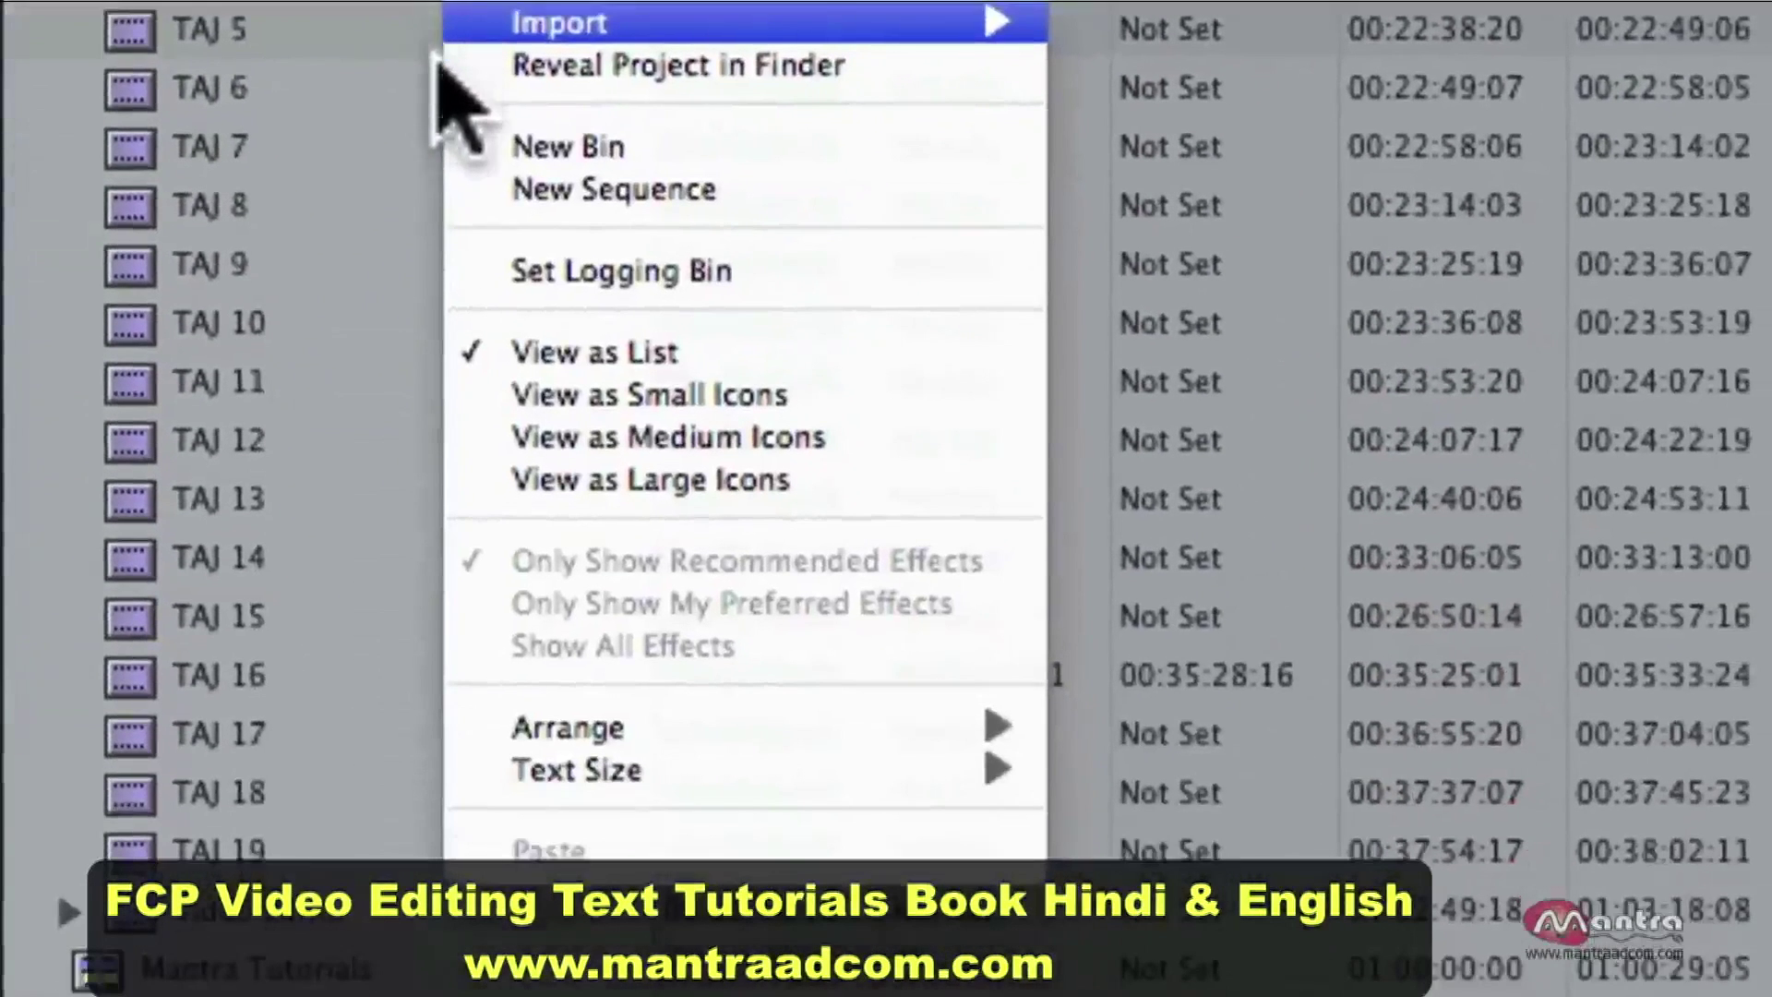
pyautogui.moveTo(687, 768)
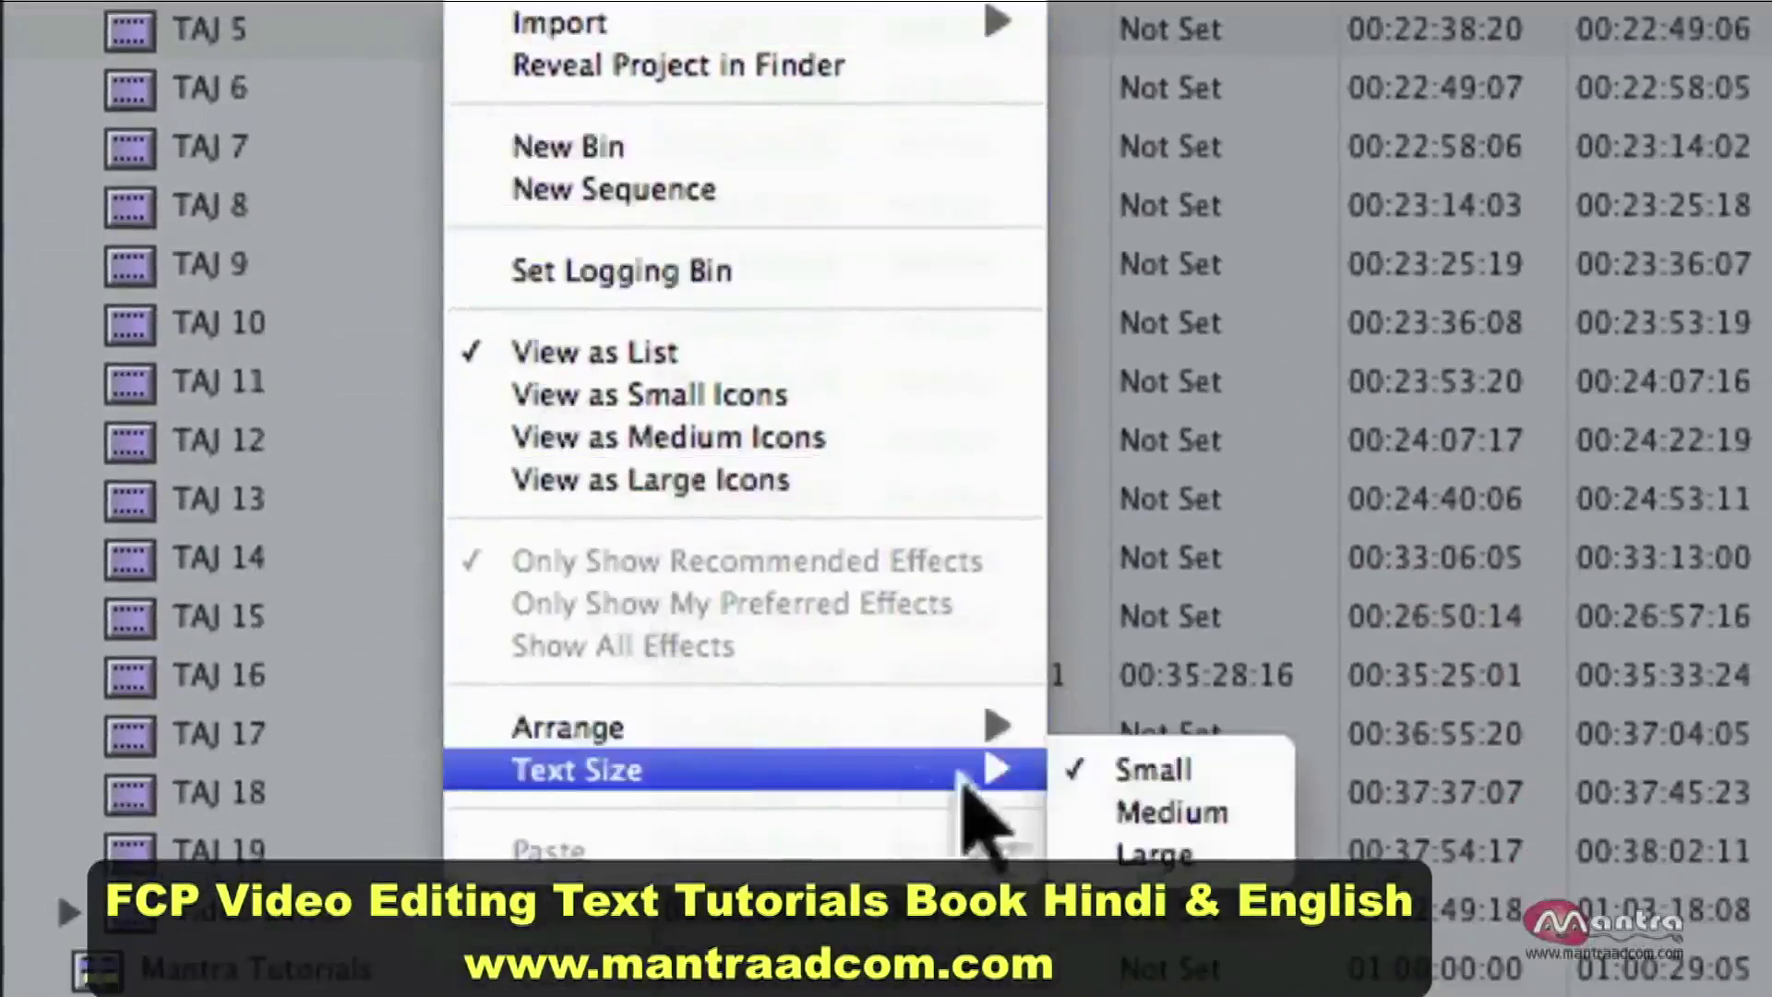
pyautogui.click(1233, 812)
# Increase the Browser text size to Large.
pyautogui.rightClick(450, 102)
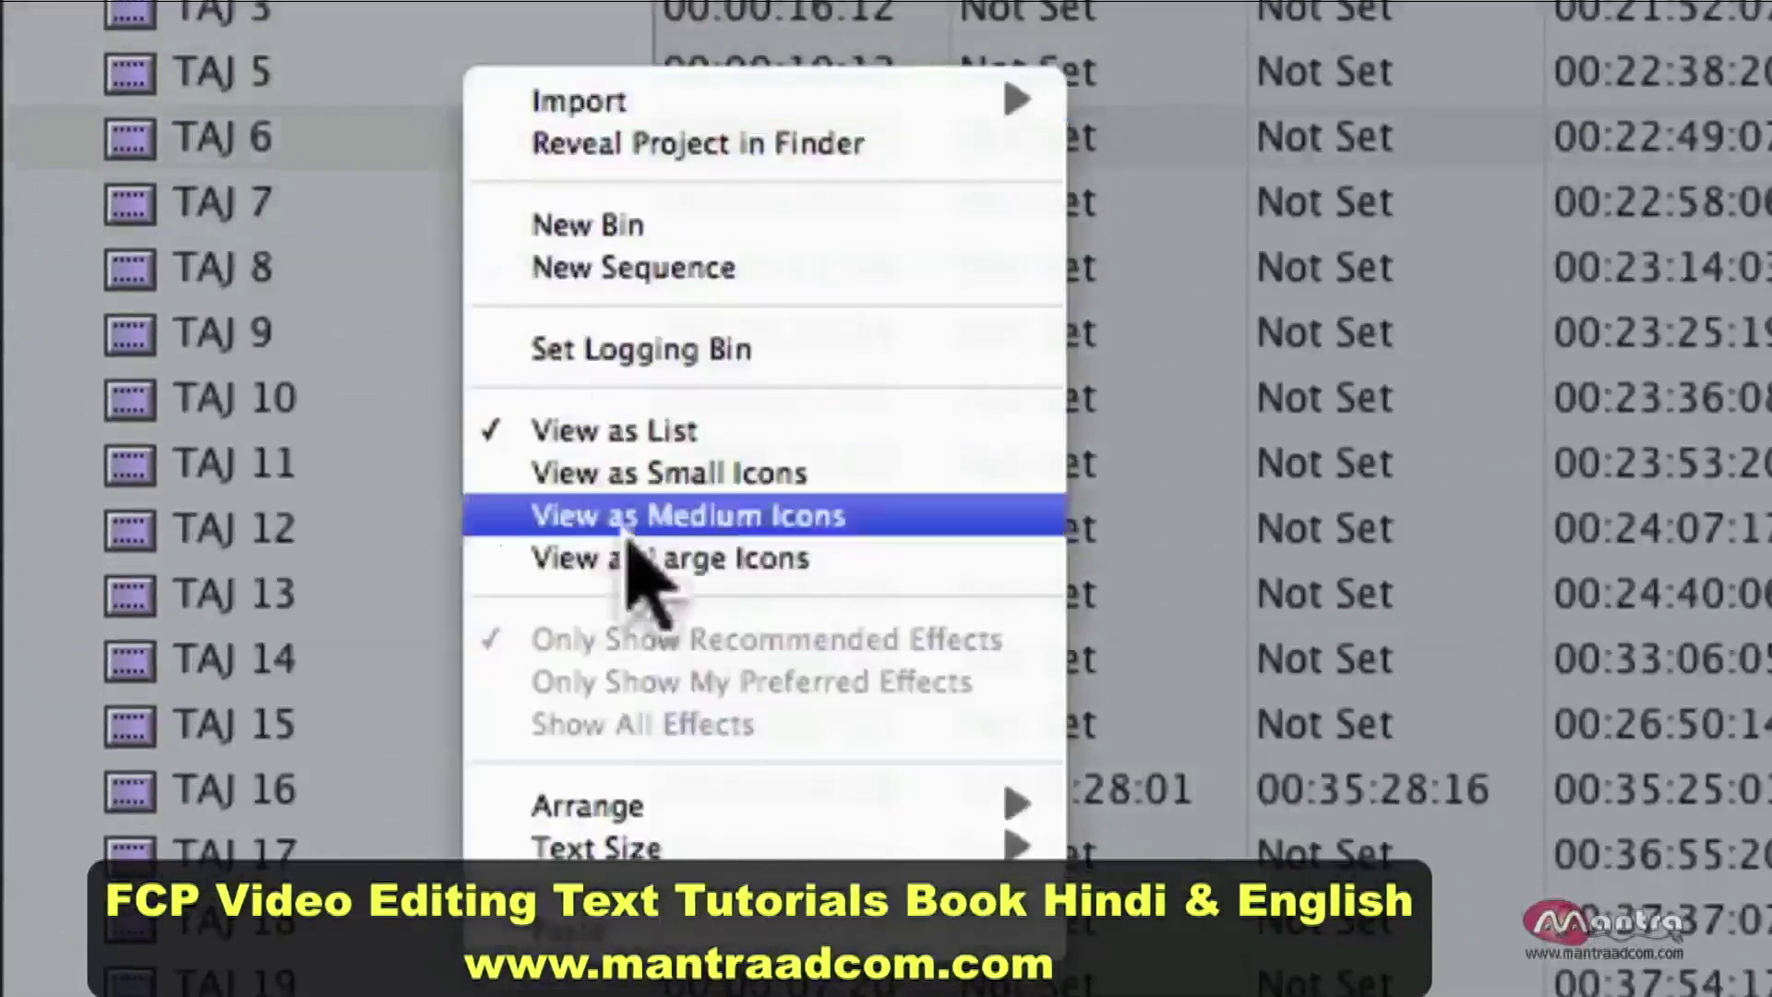
pyautogui.moveTo(729, 848)
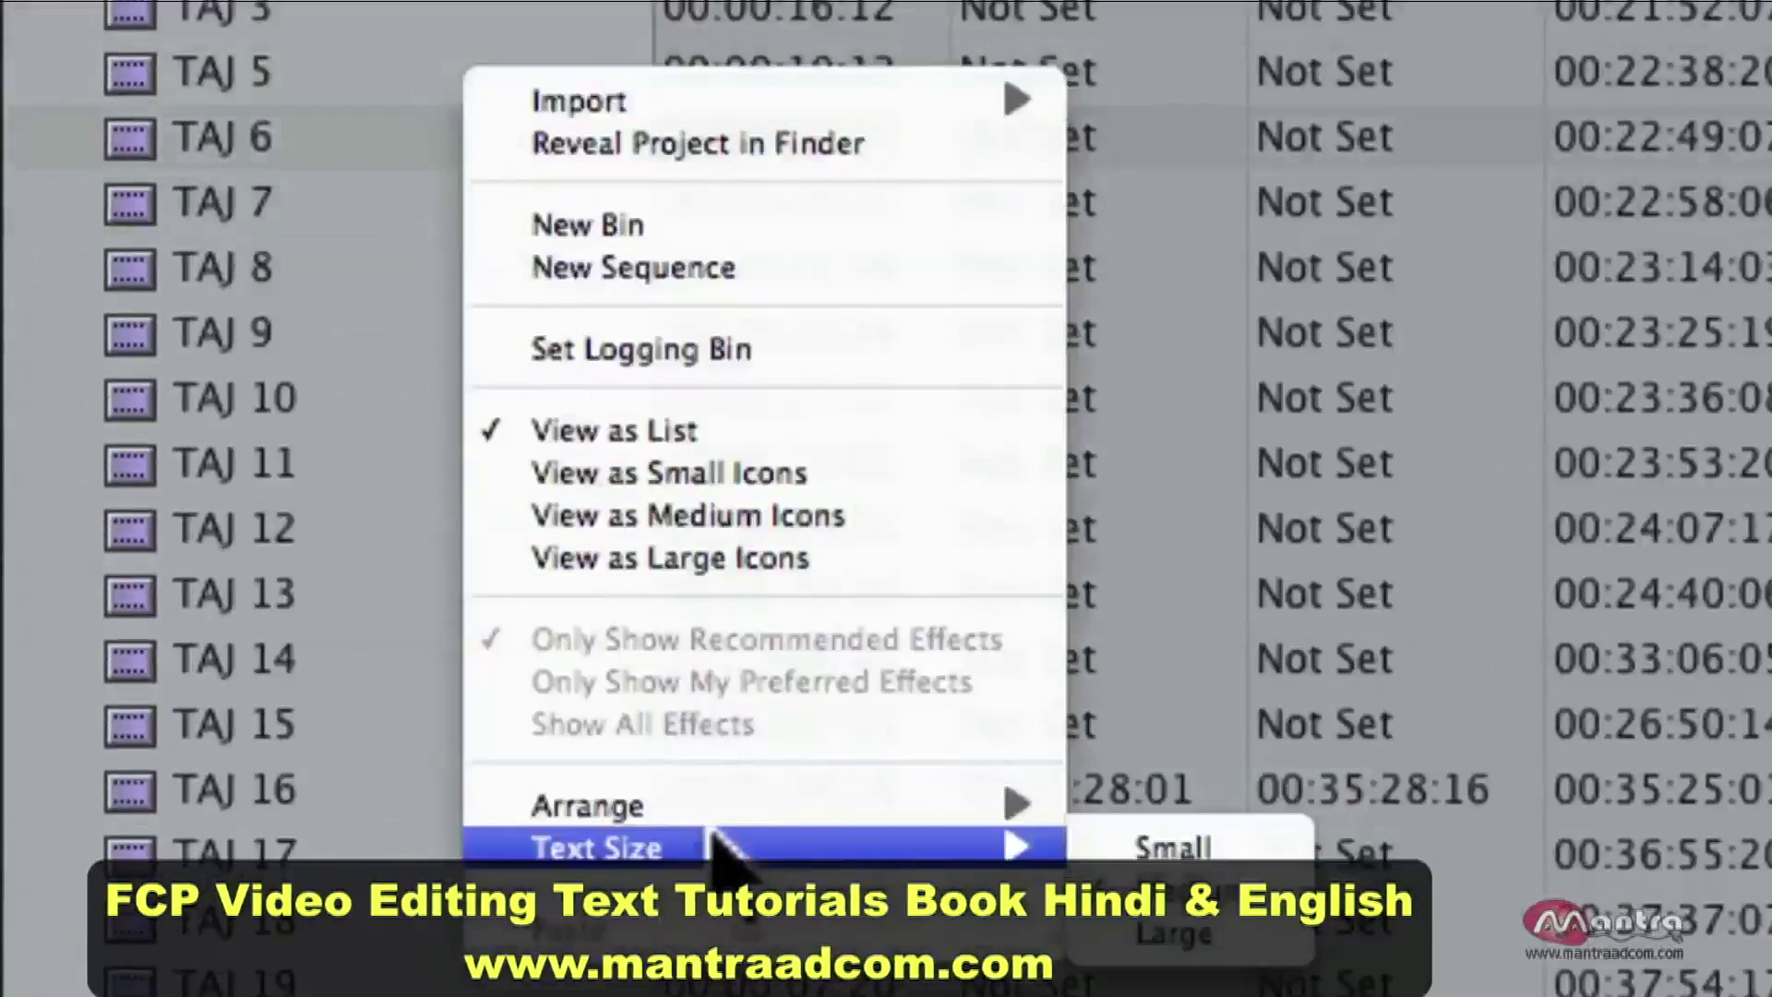
pyautogui.click(1270, 928)
pyautogui.scroll(10, 102, 286)
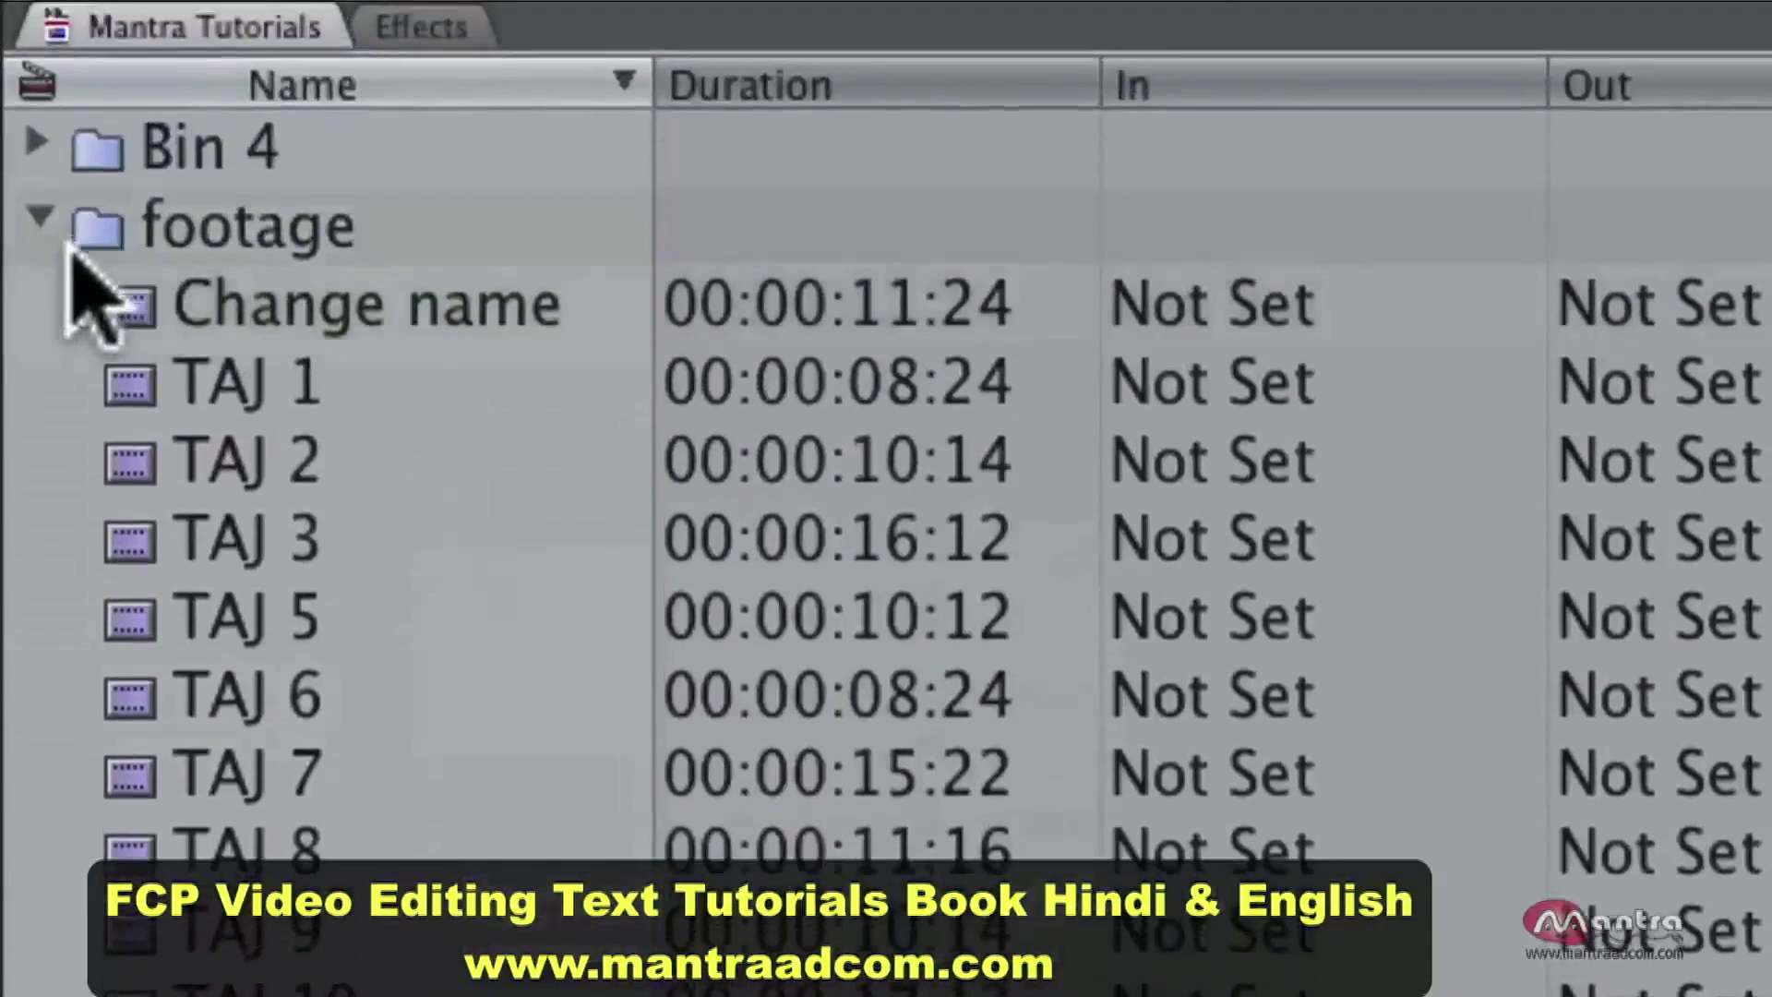
# Set the Browser text size back to Small.
pyautogui.rightClick(447, 594)
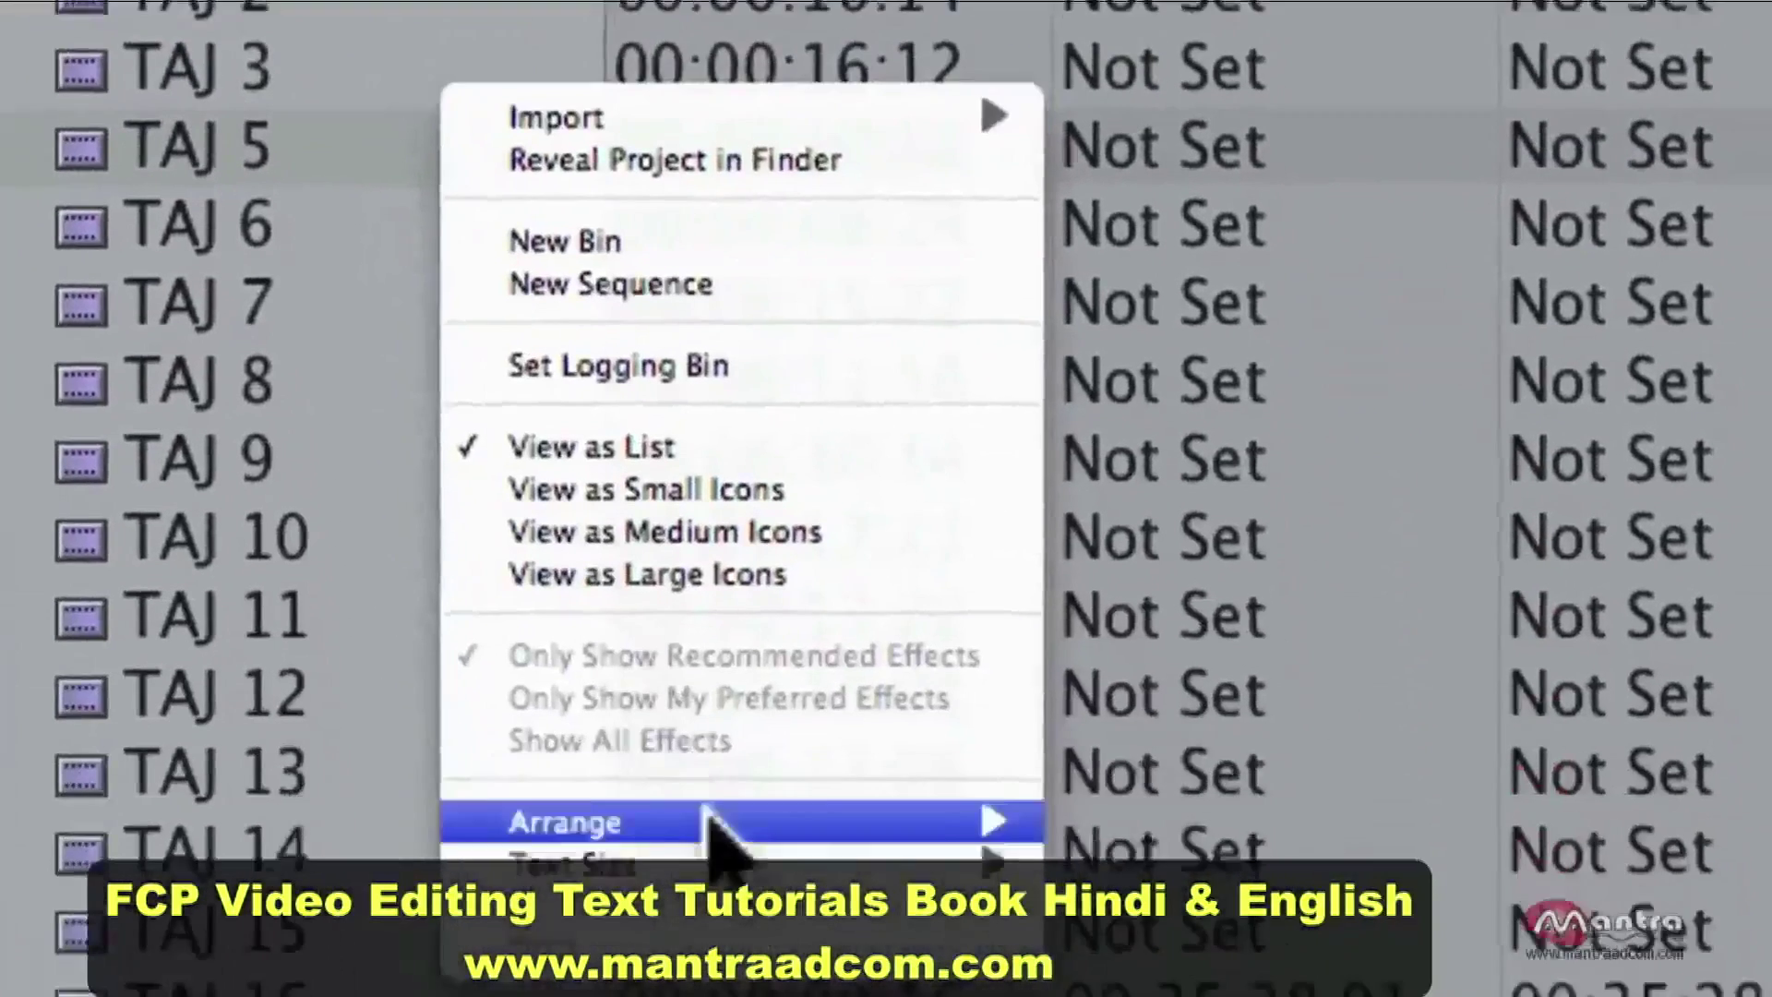
pyautogui.moveTo(812, 720)
pyautogui.click(1187, 699)
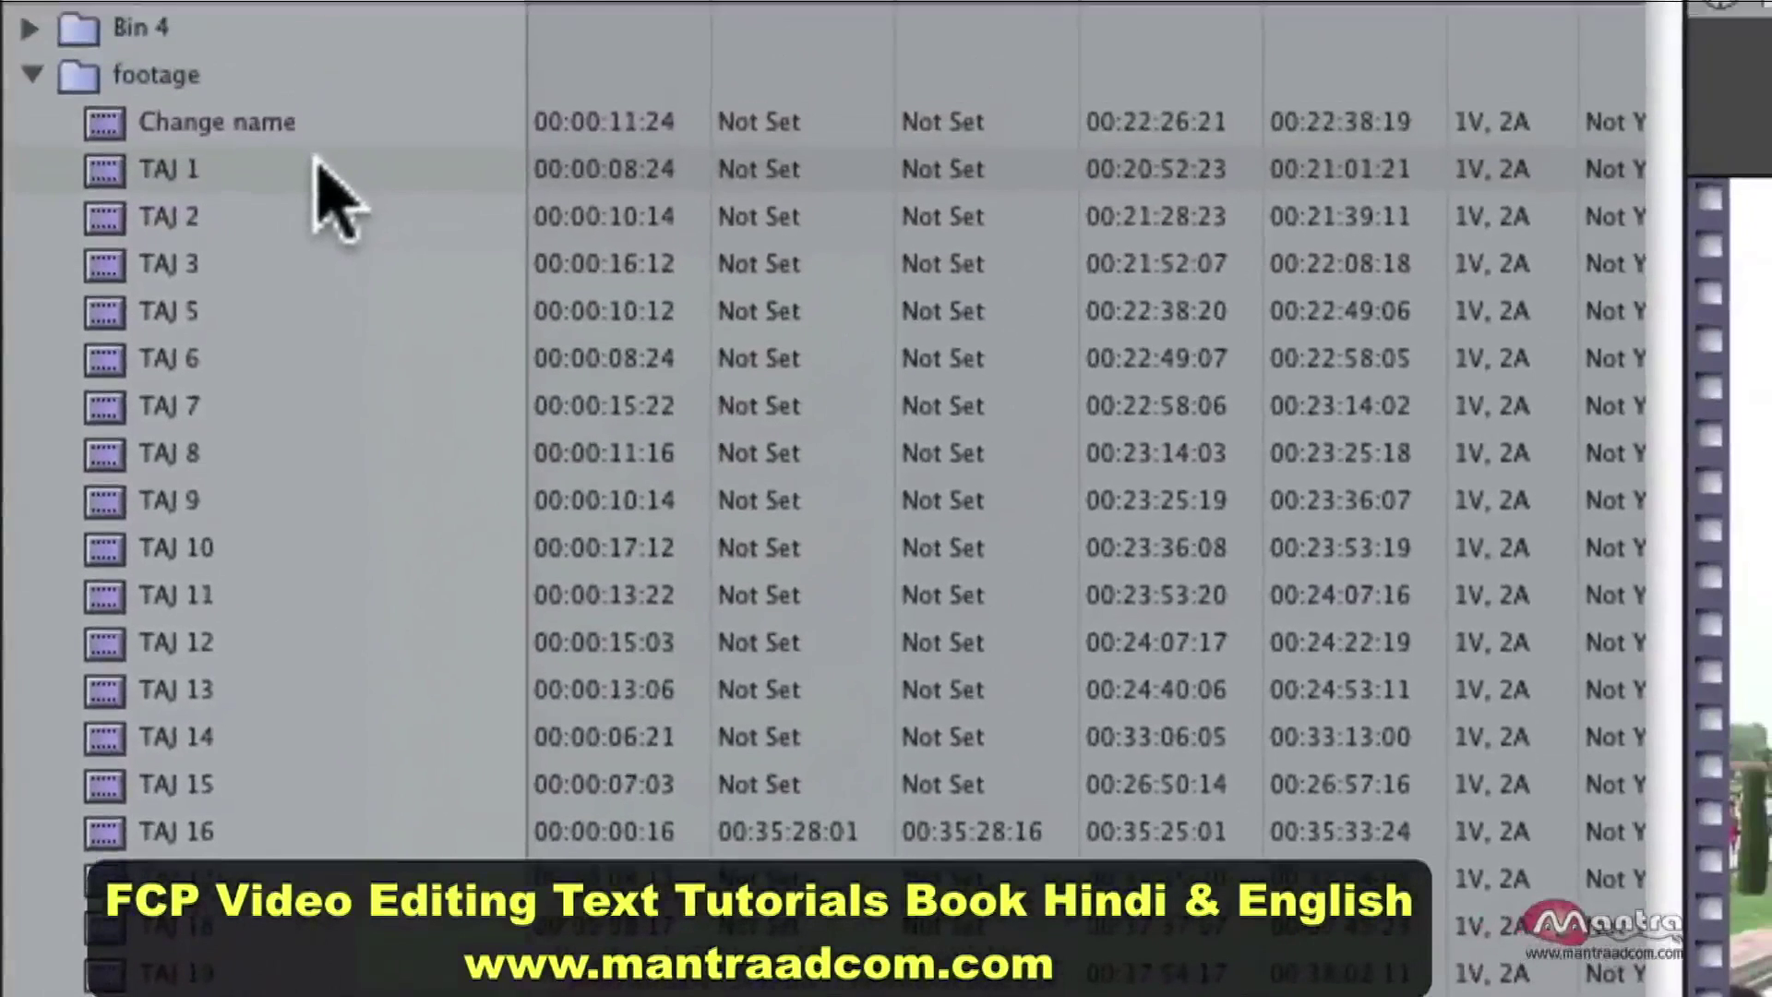
# Switch the Browser to small icons, then medium icons, then large icons.
pyautogui.click(332, 264)
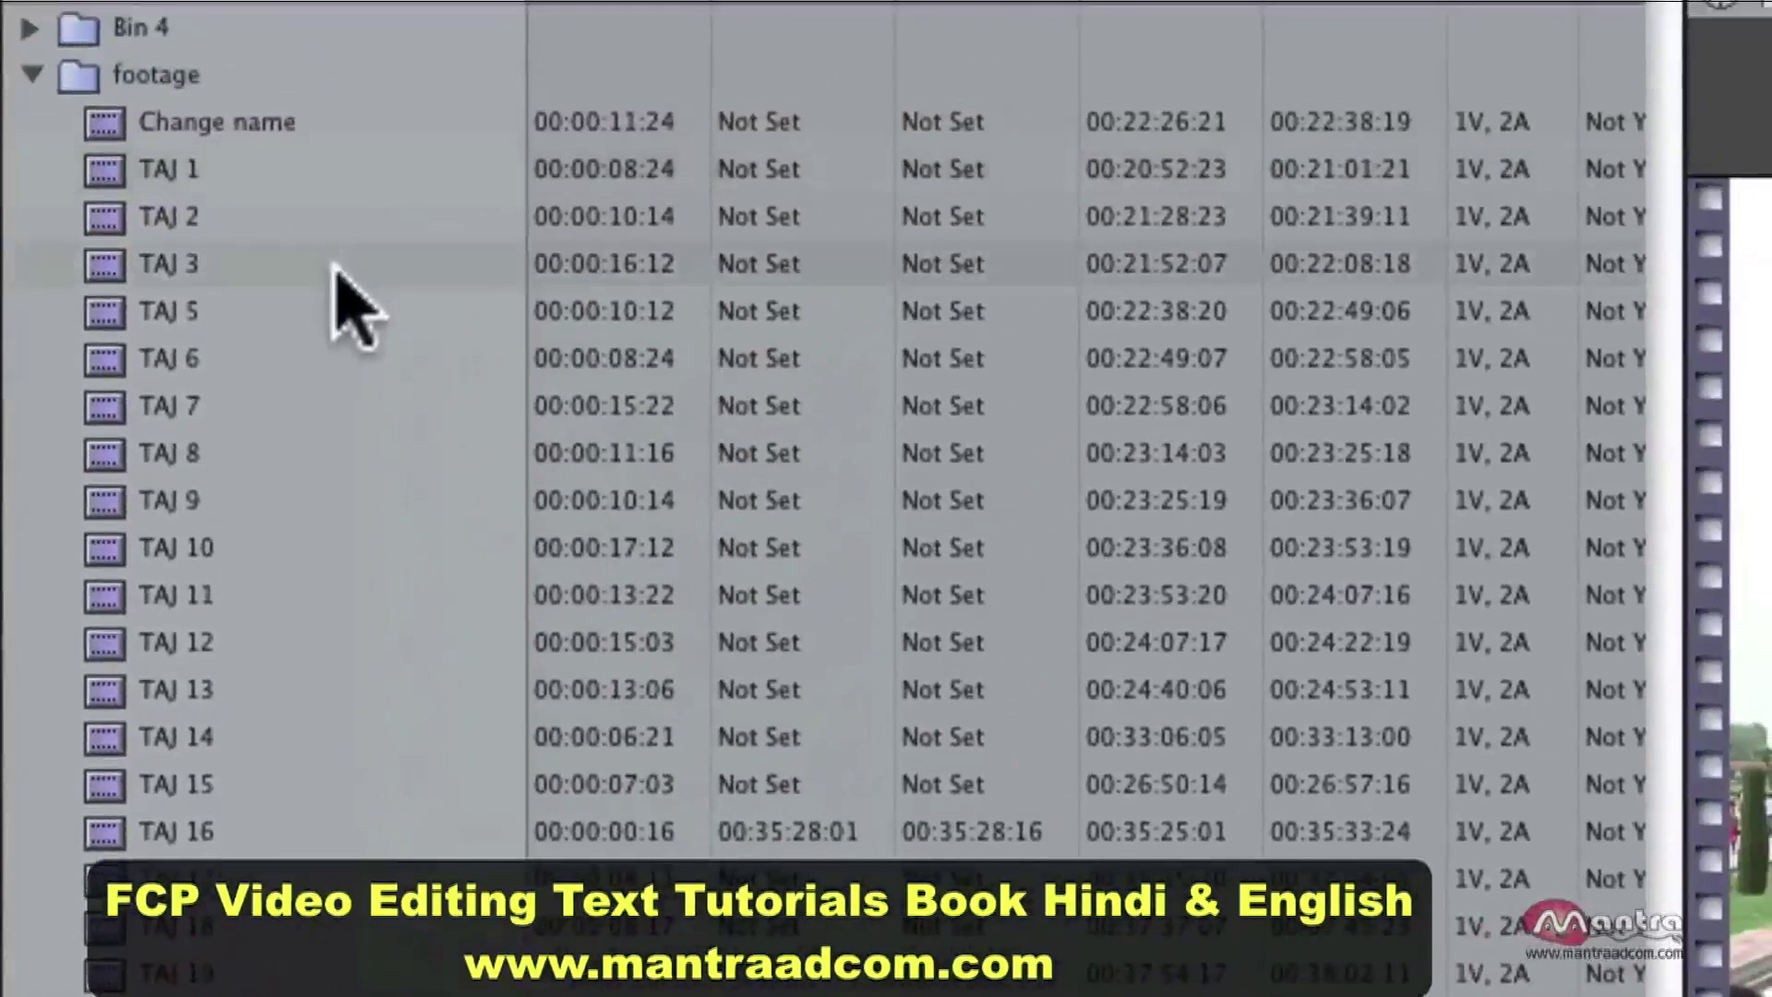
pyautogui.click(336, 296)
pyautogui.rightClick(335, 298)
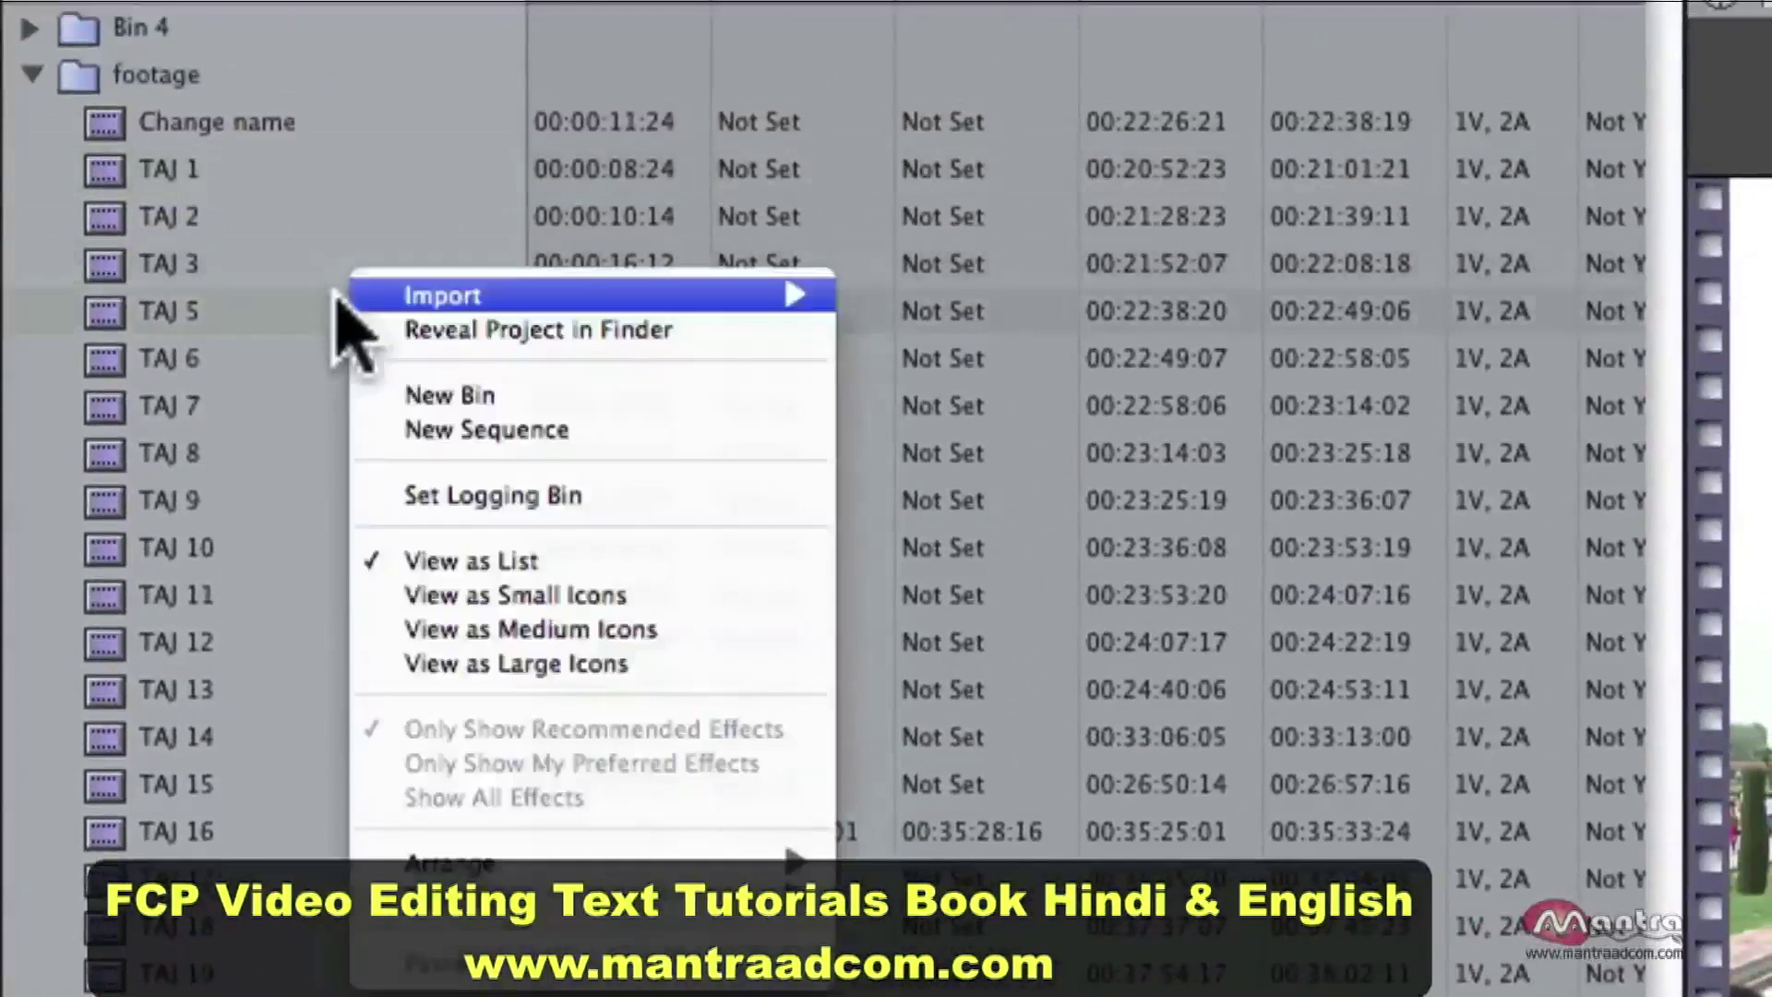
pyautogui.click(600, 595)
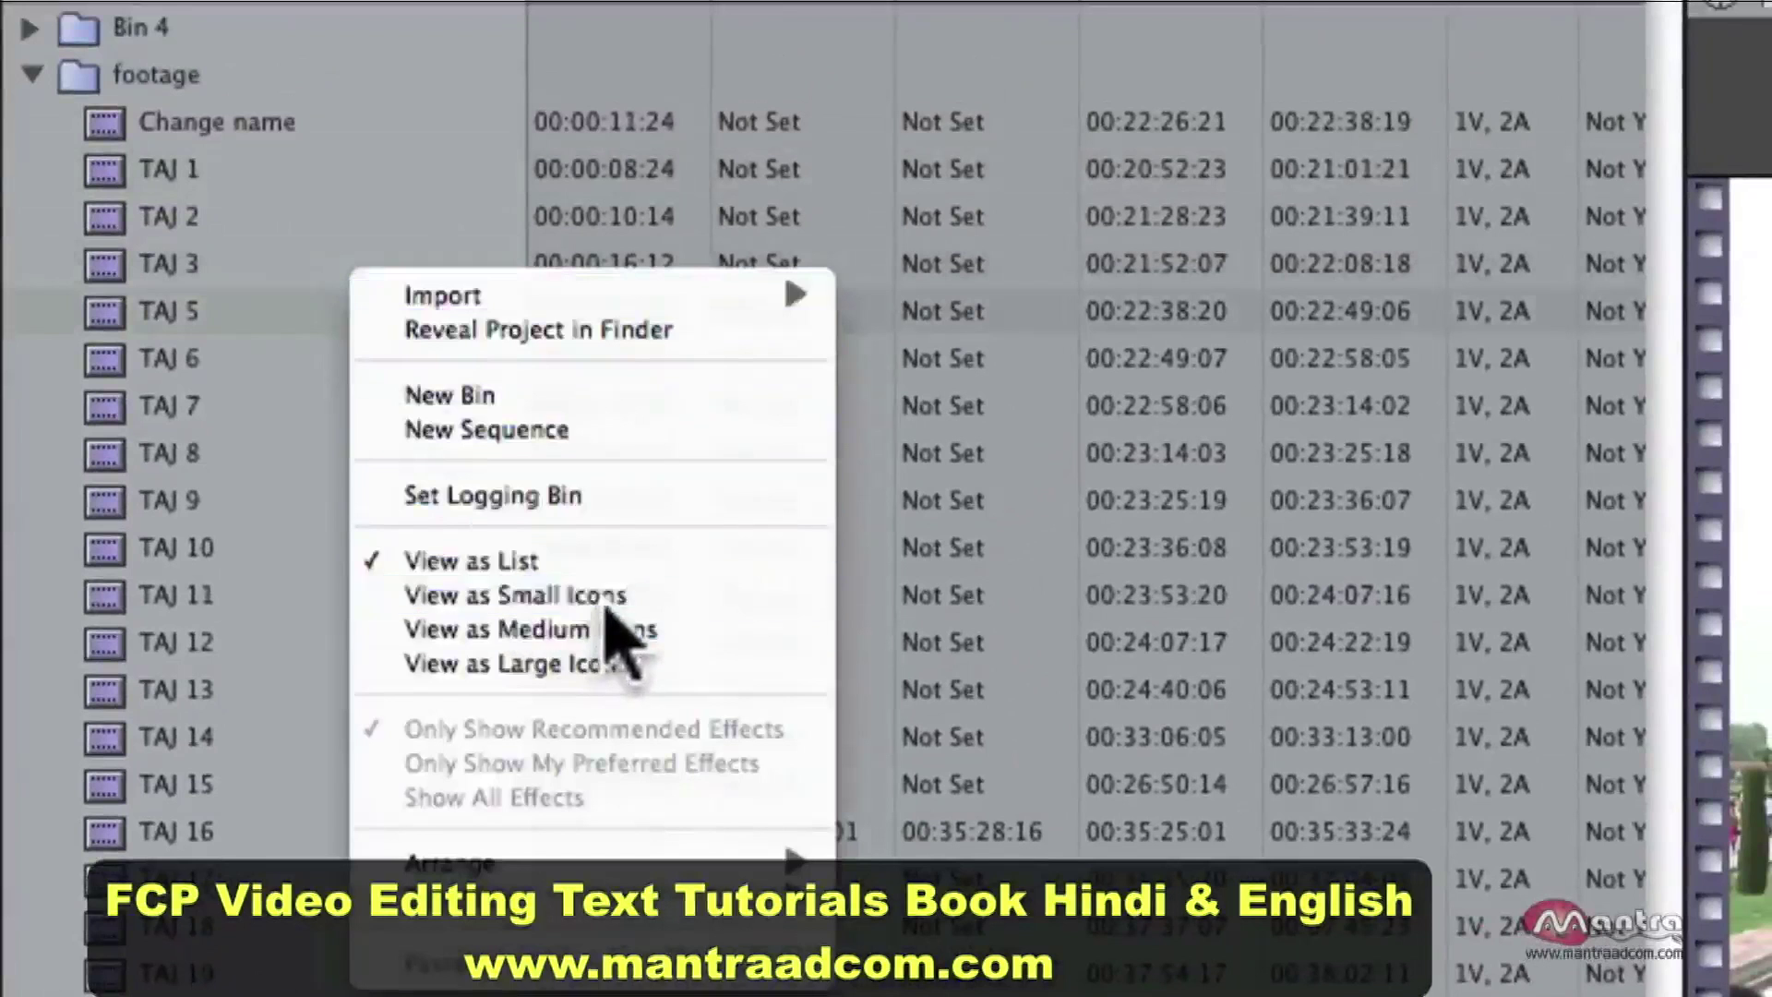
pyautogui.rightClick(498, 432)
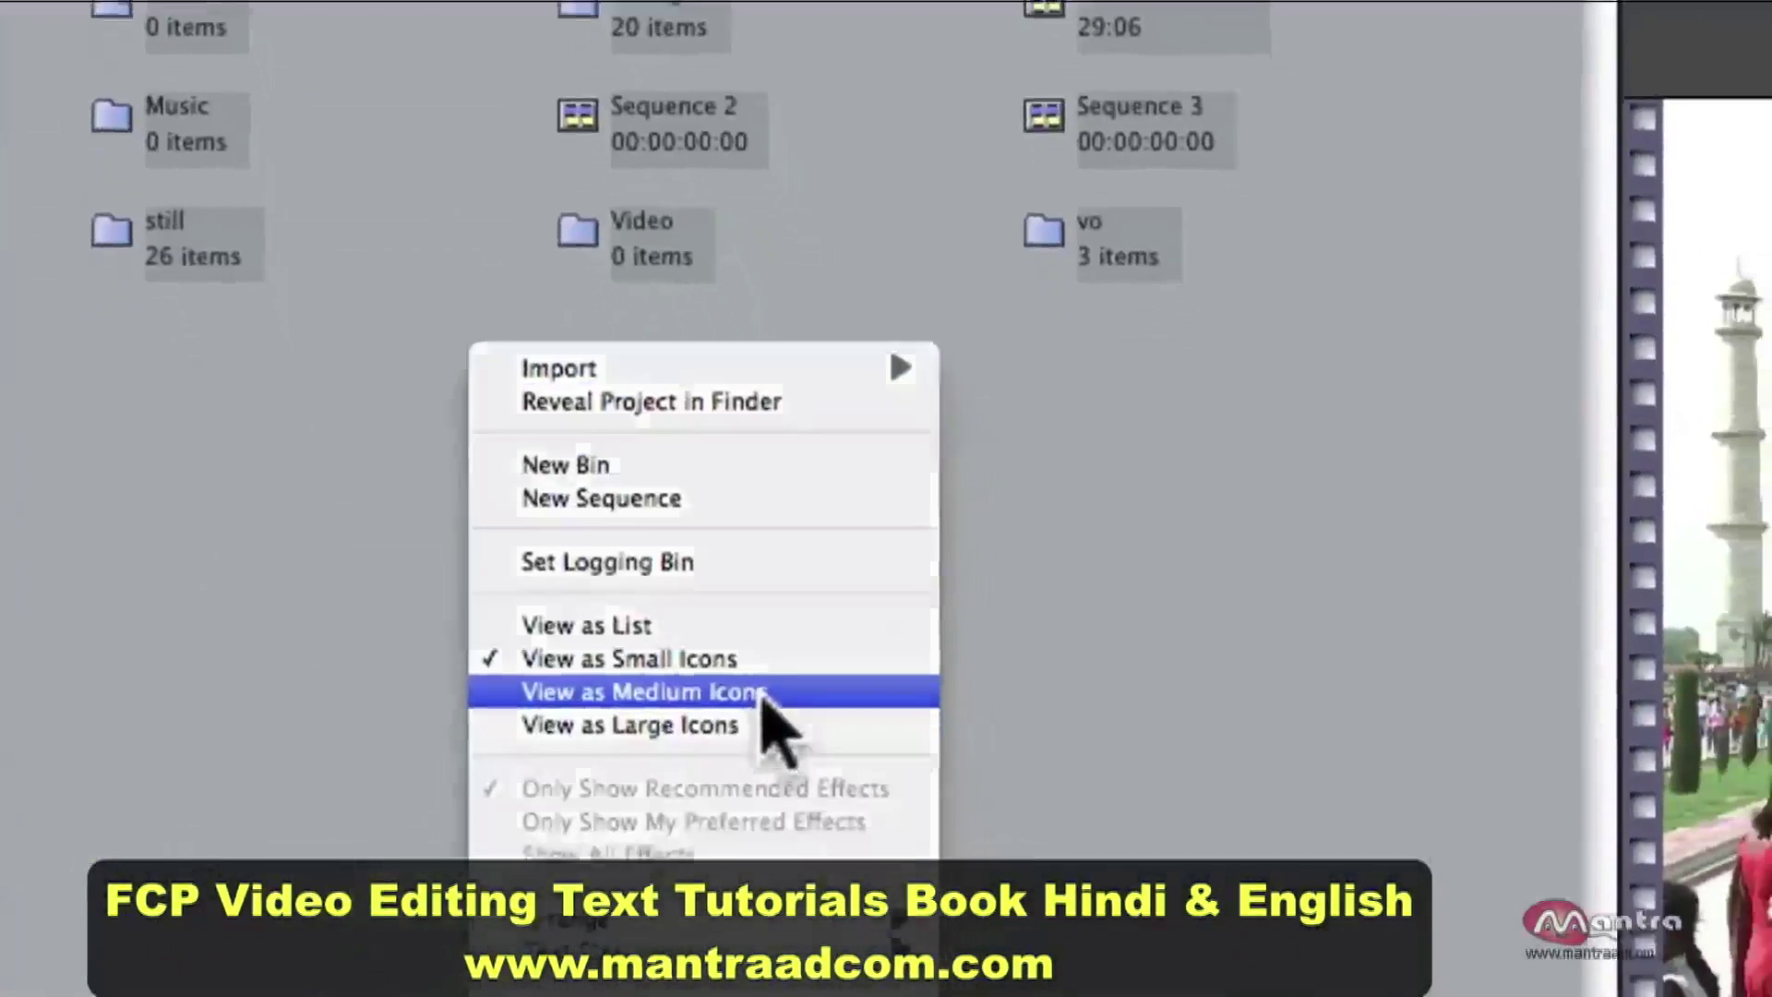
pyautogui.click(729, 791)
pyautogui.rightClick(673, 474)
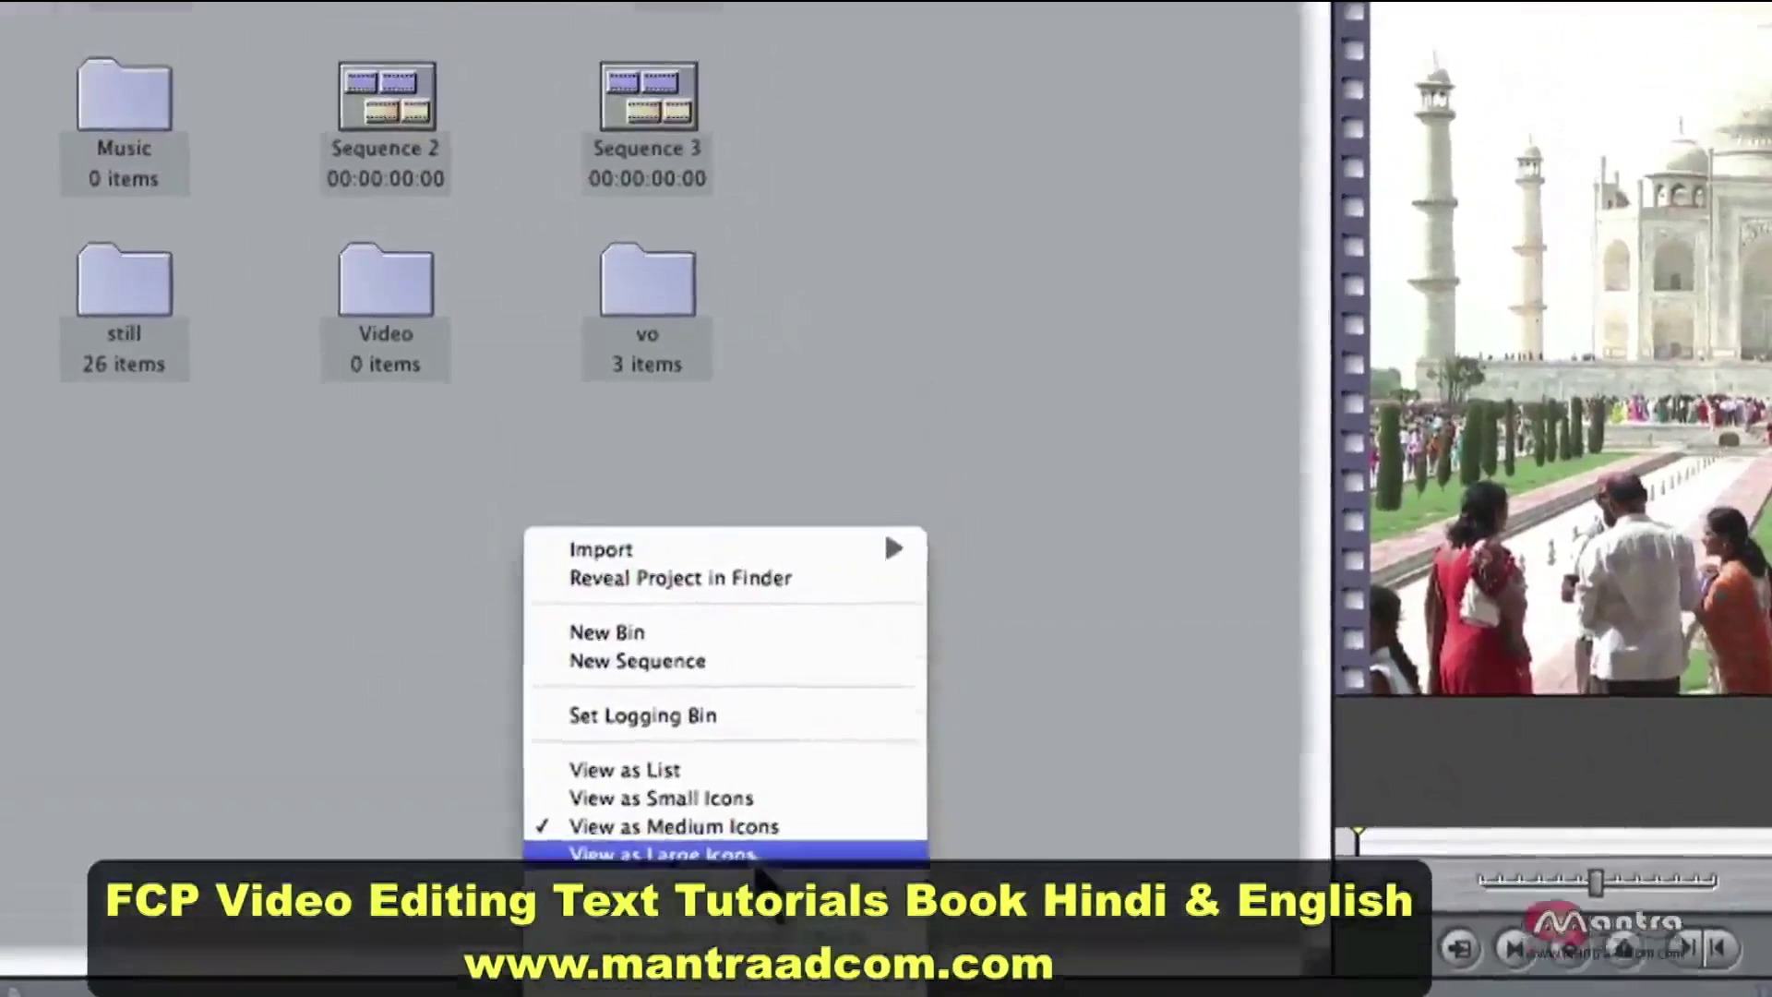
pyautogui.click(672, 728)
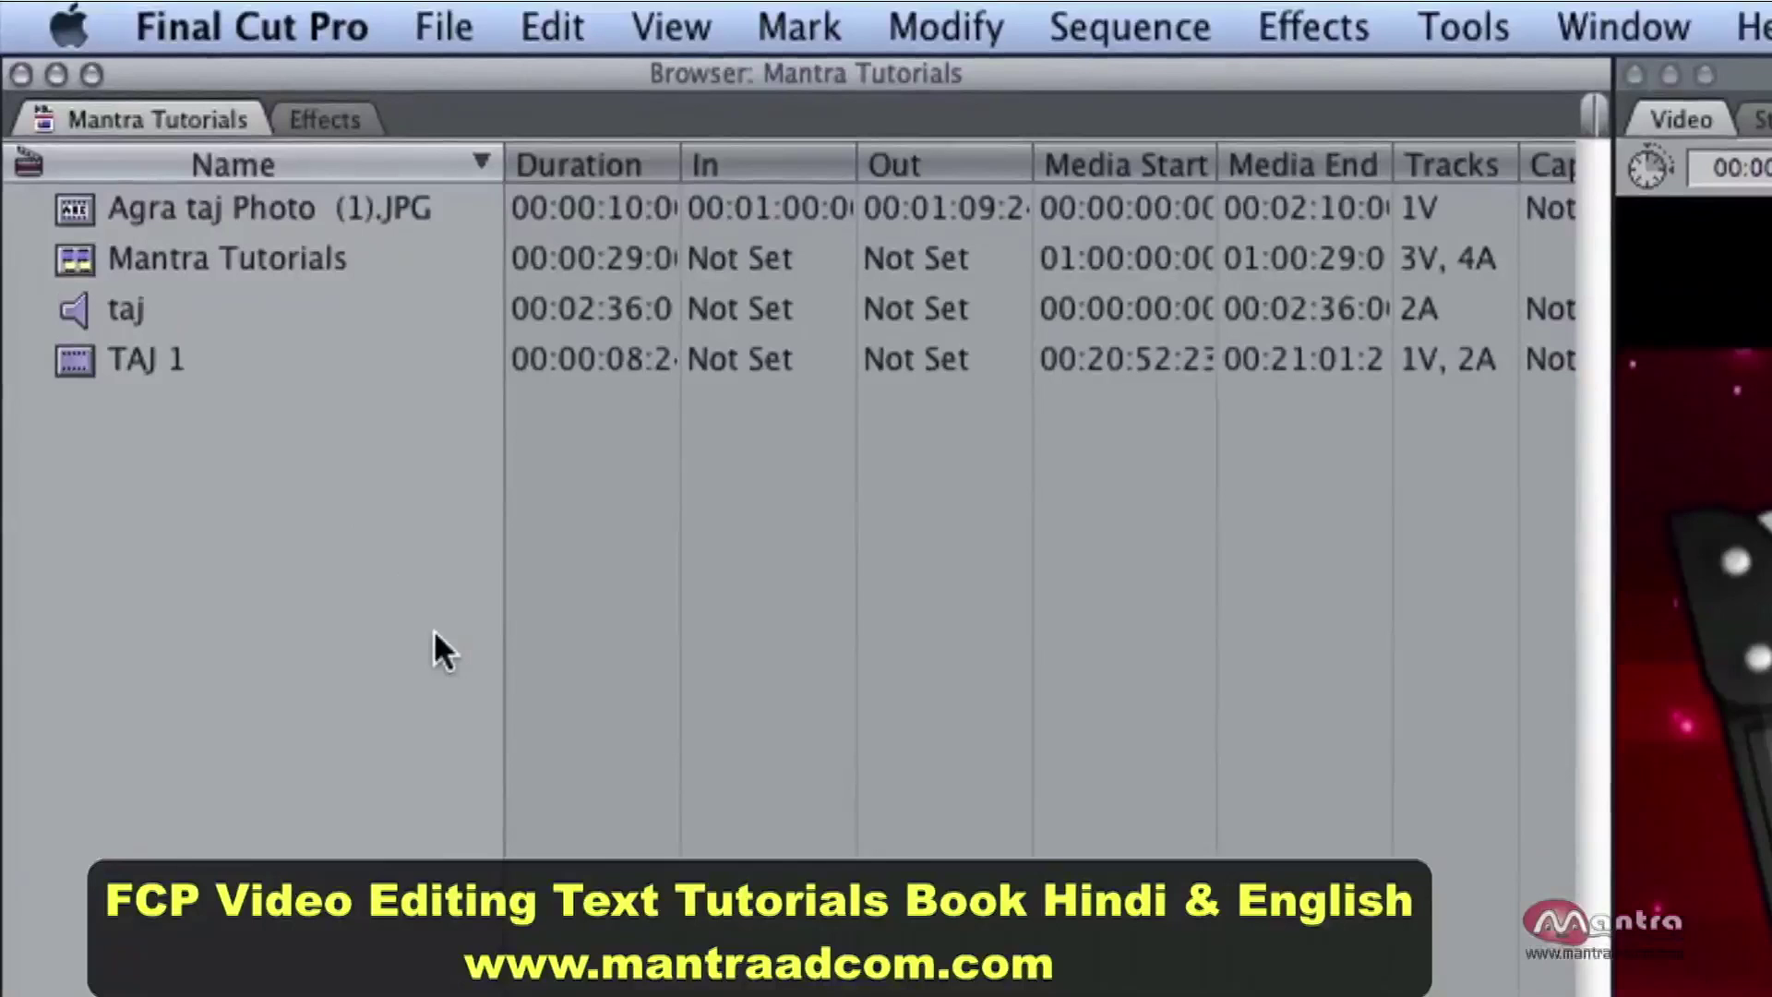
pyautogui.click(92, 253)
pyautogui.click(141, 366)
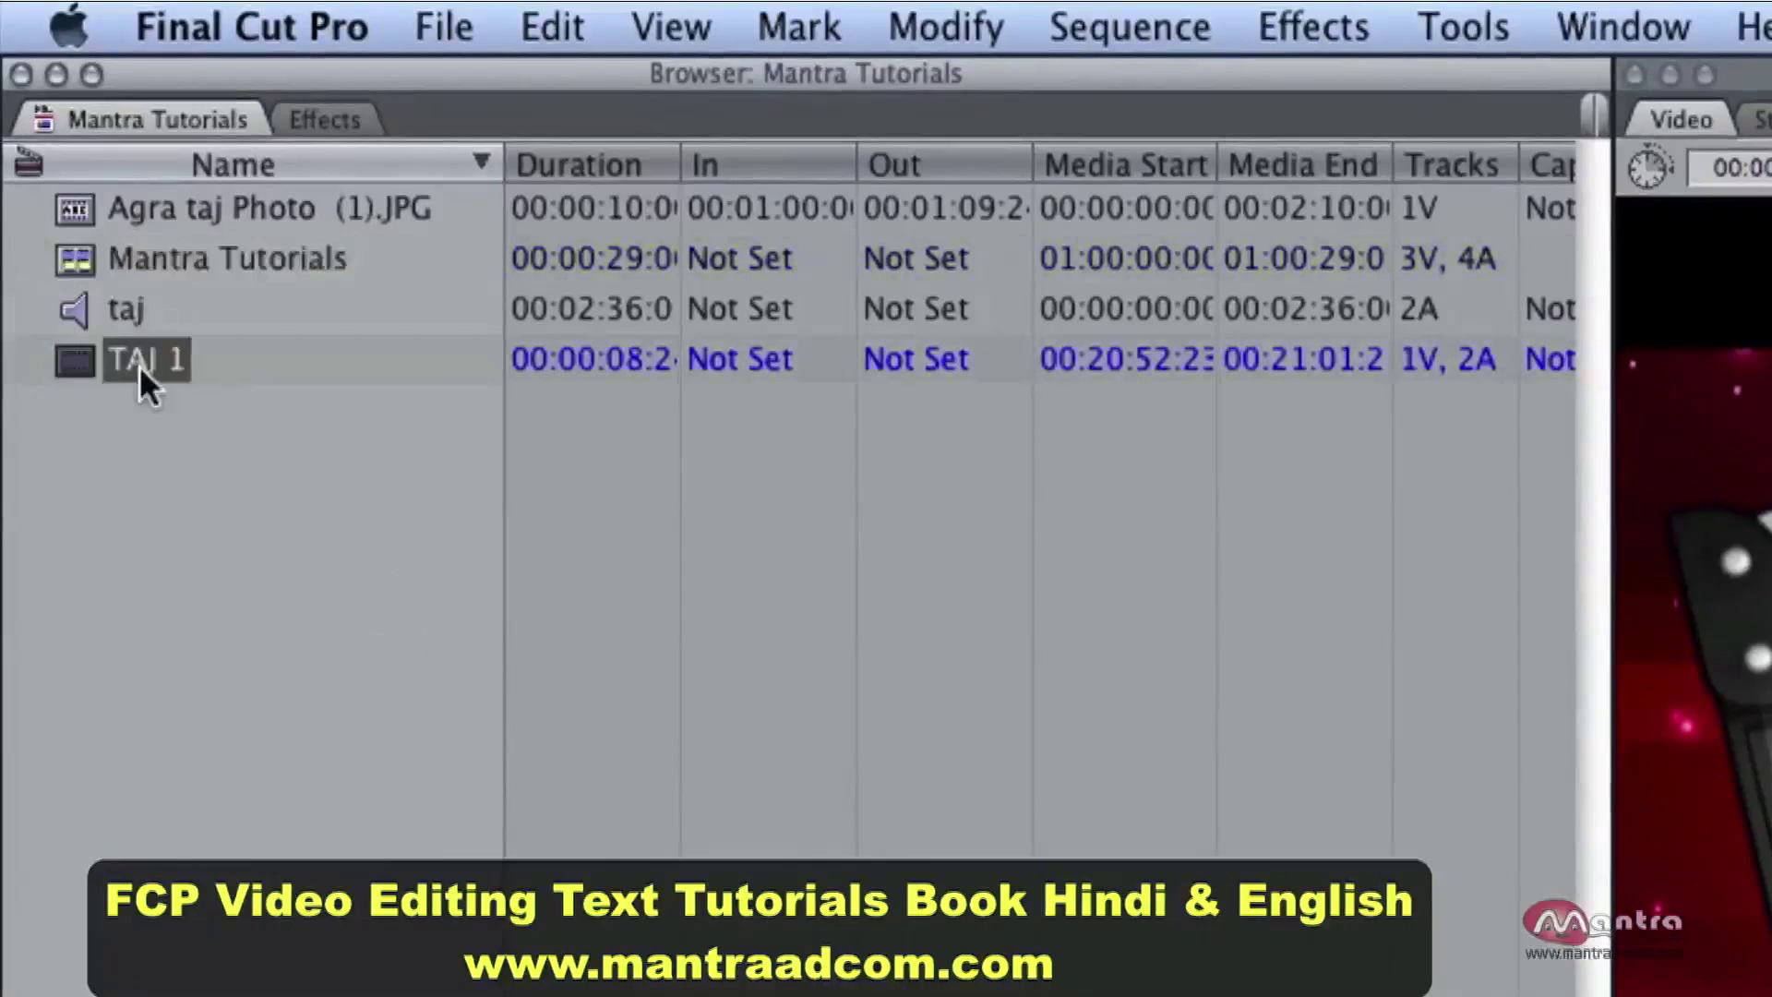
pyautogui.click(175, 203)
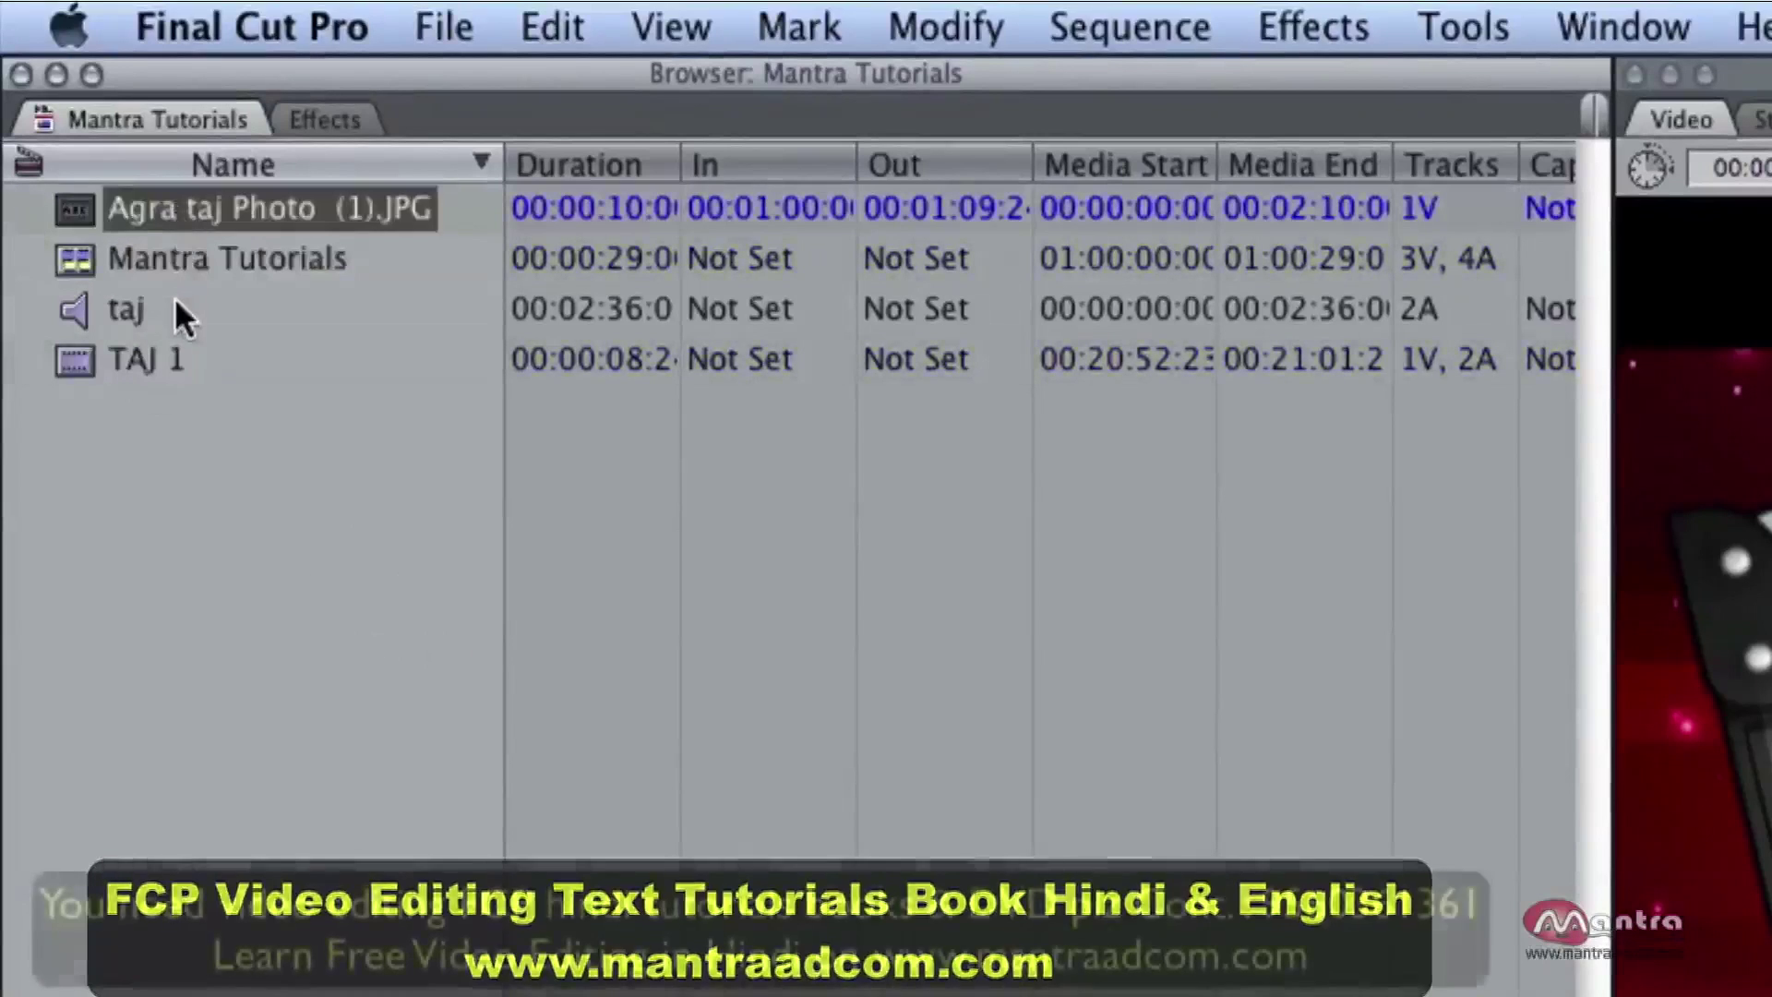
pyautogui.click(123, 312)
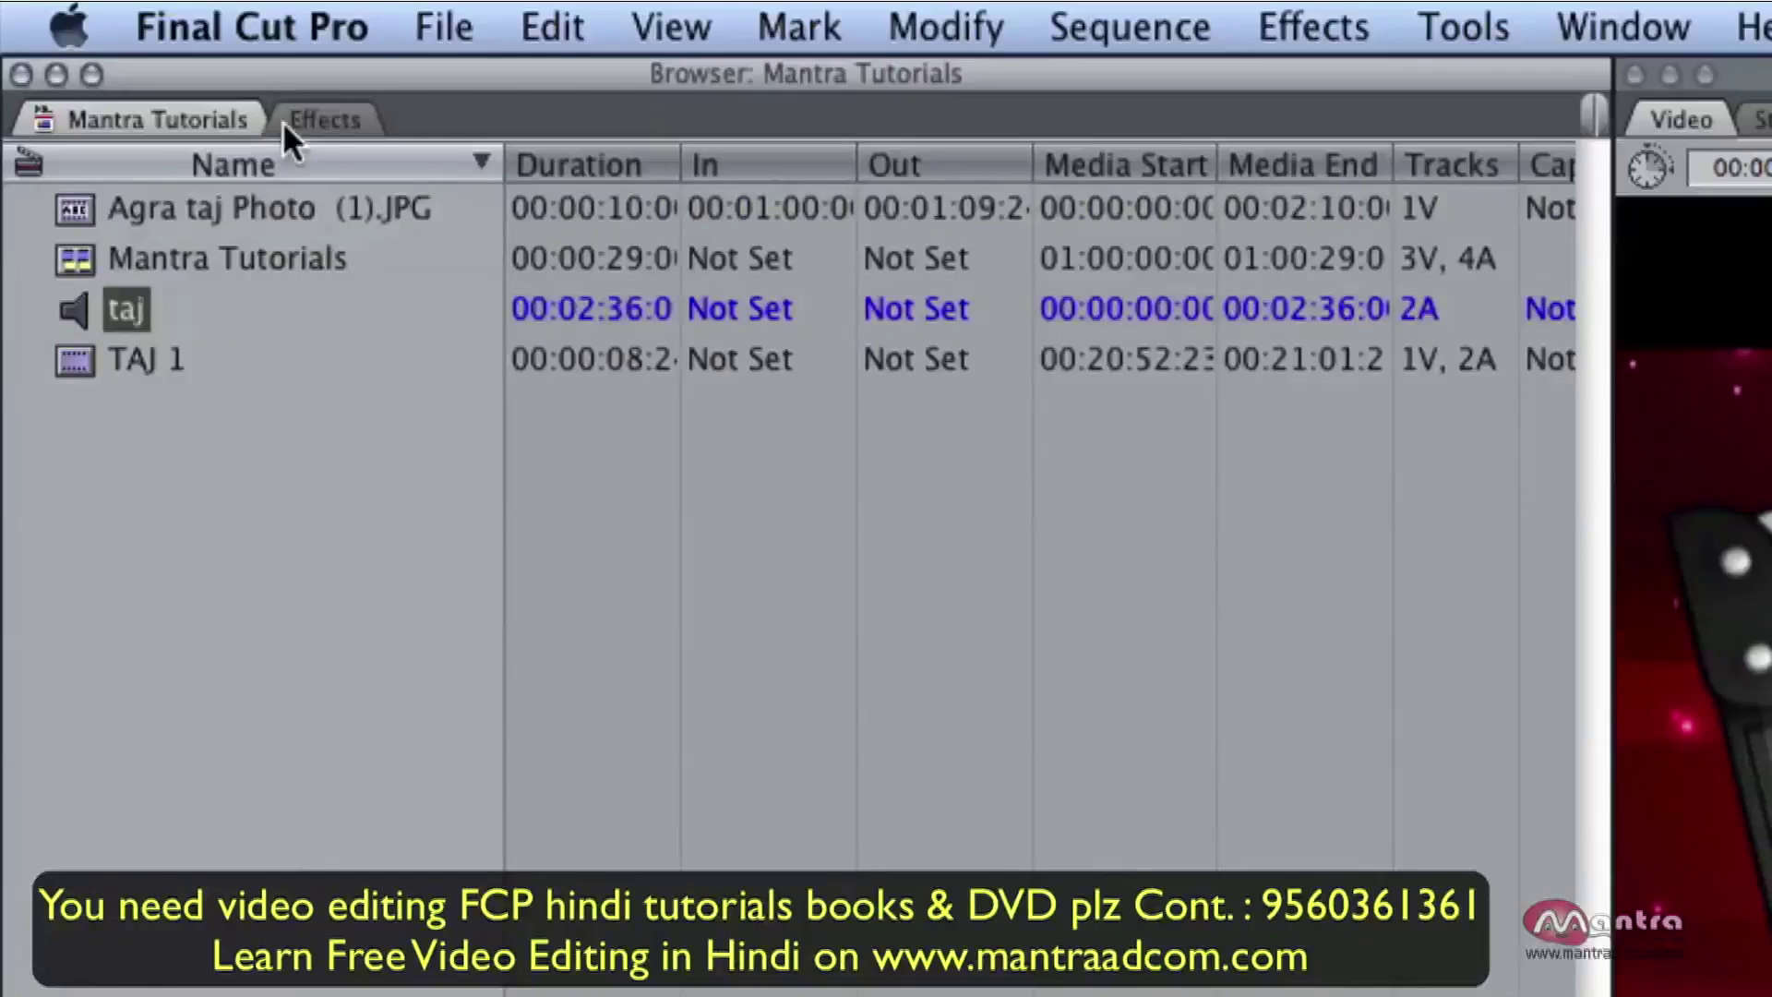
pyautogui.click(346, 121)
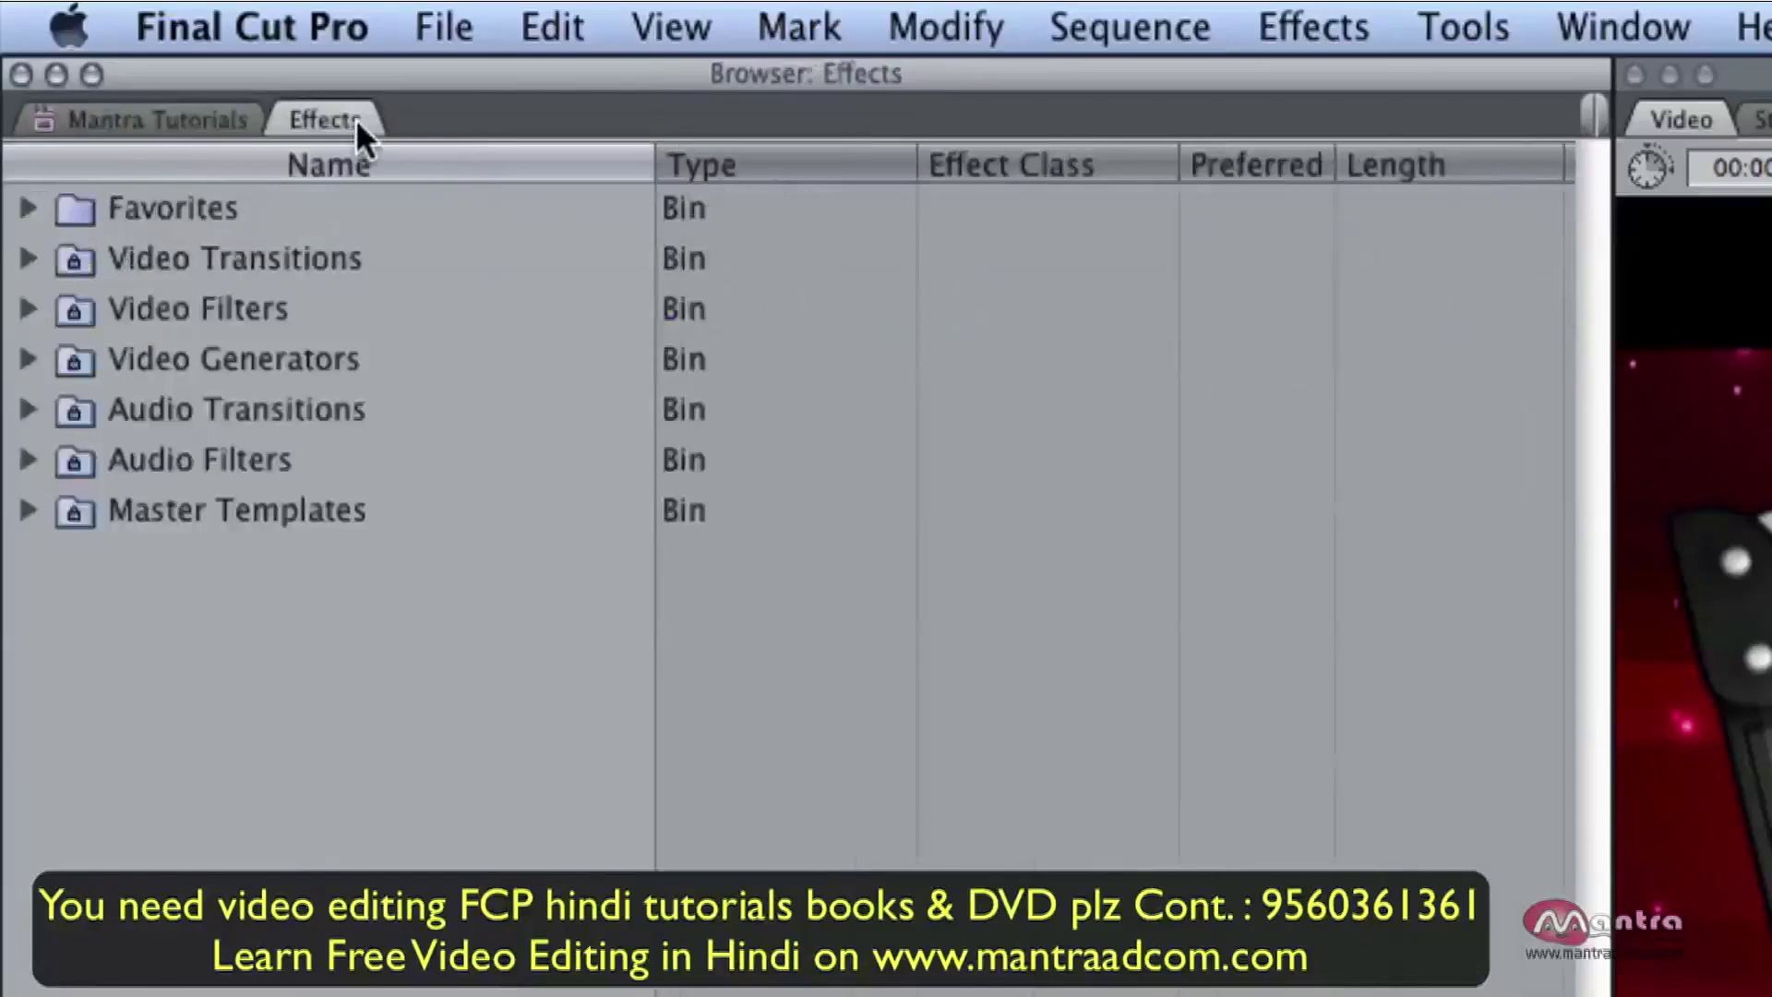
pyautogui.click(286, 215)
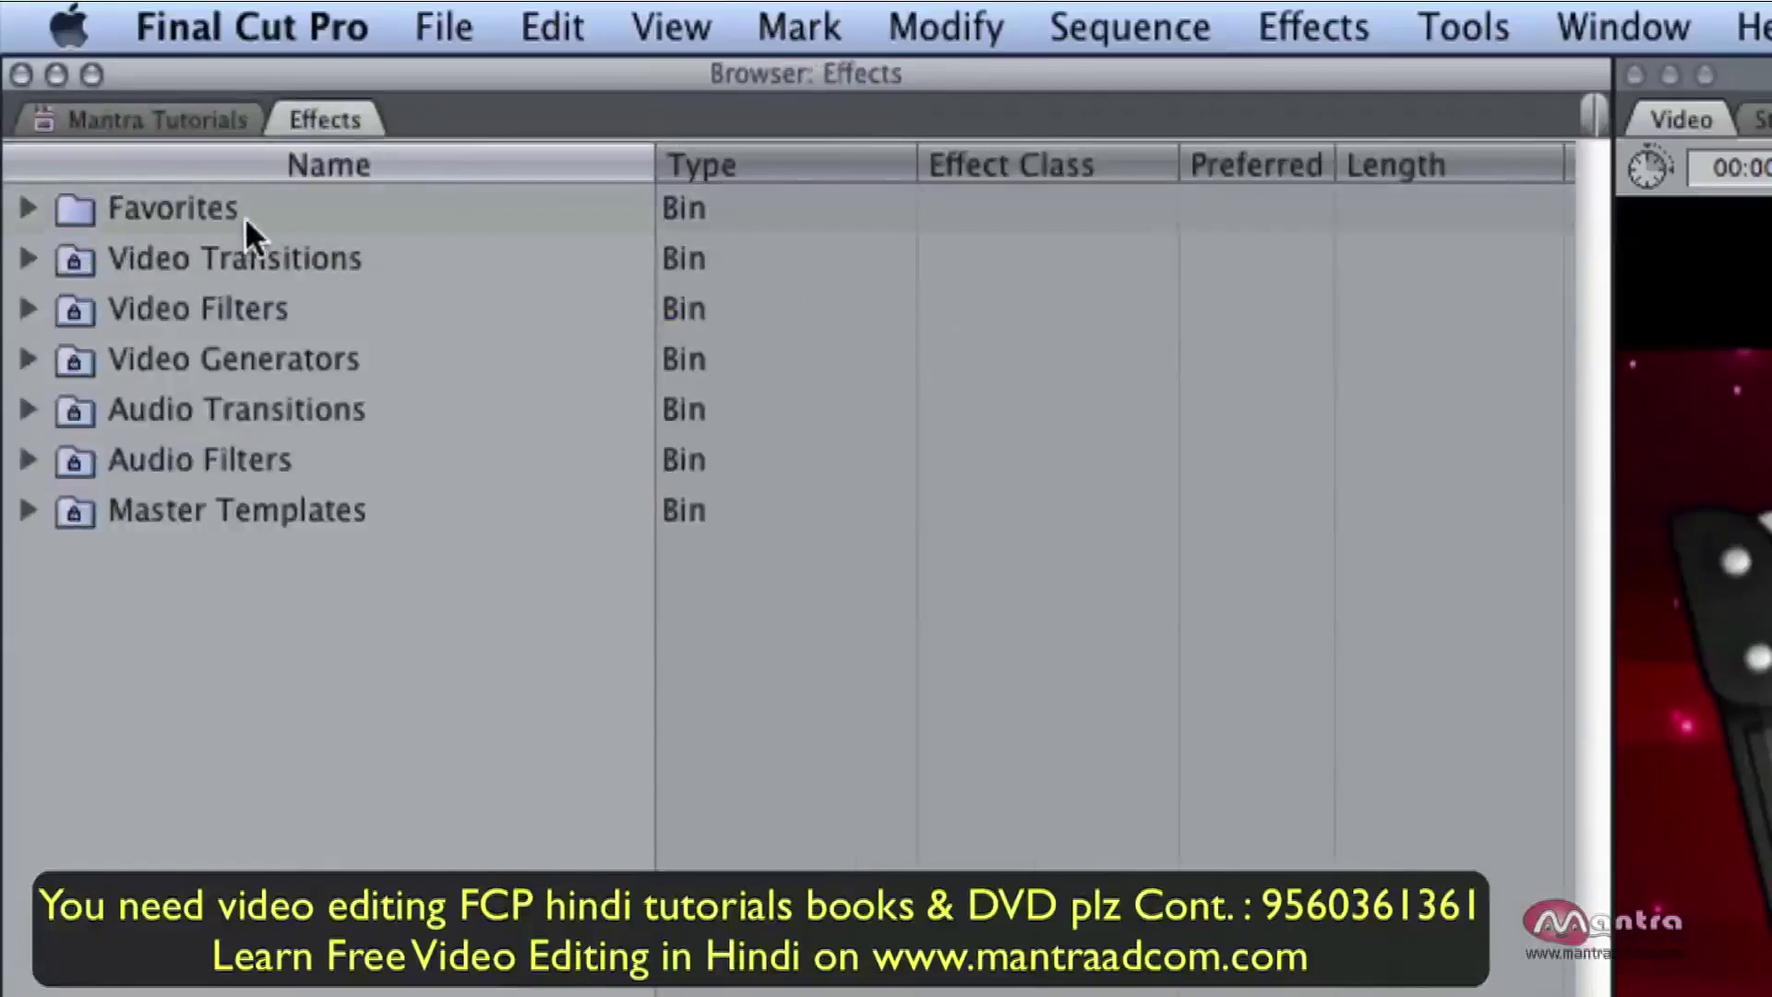
pyautogui.click(328, 262)
pyautogui.click(279, 302)
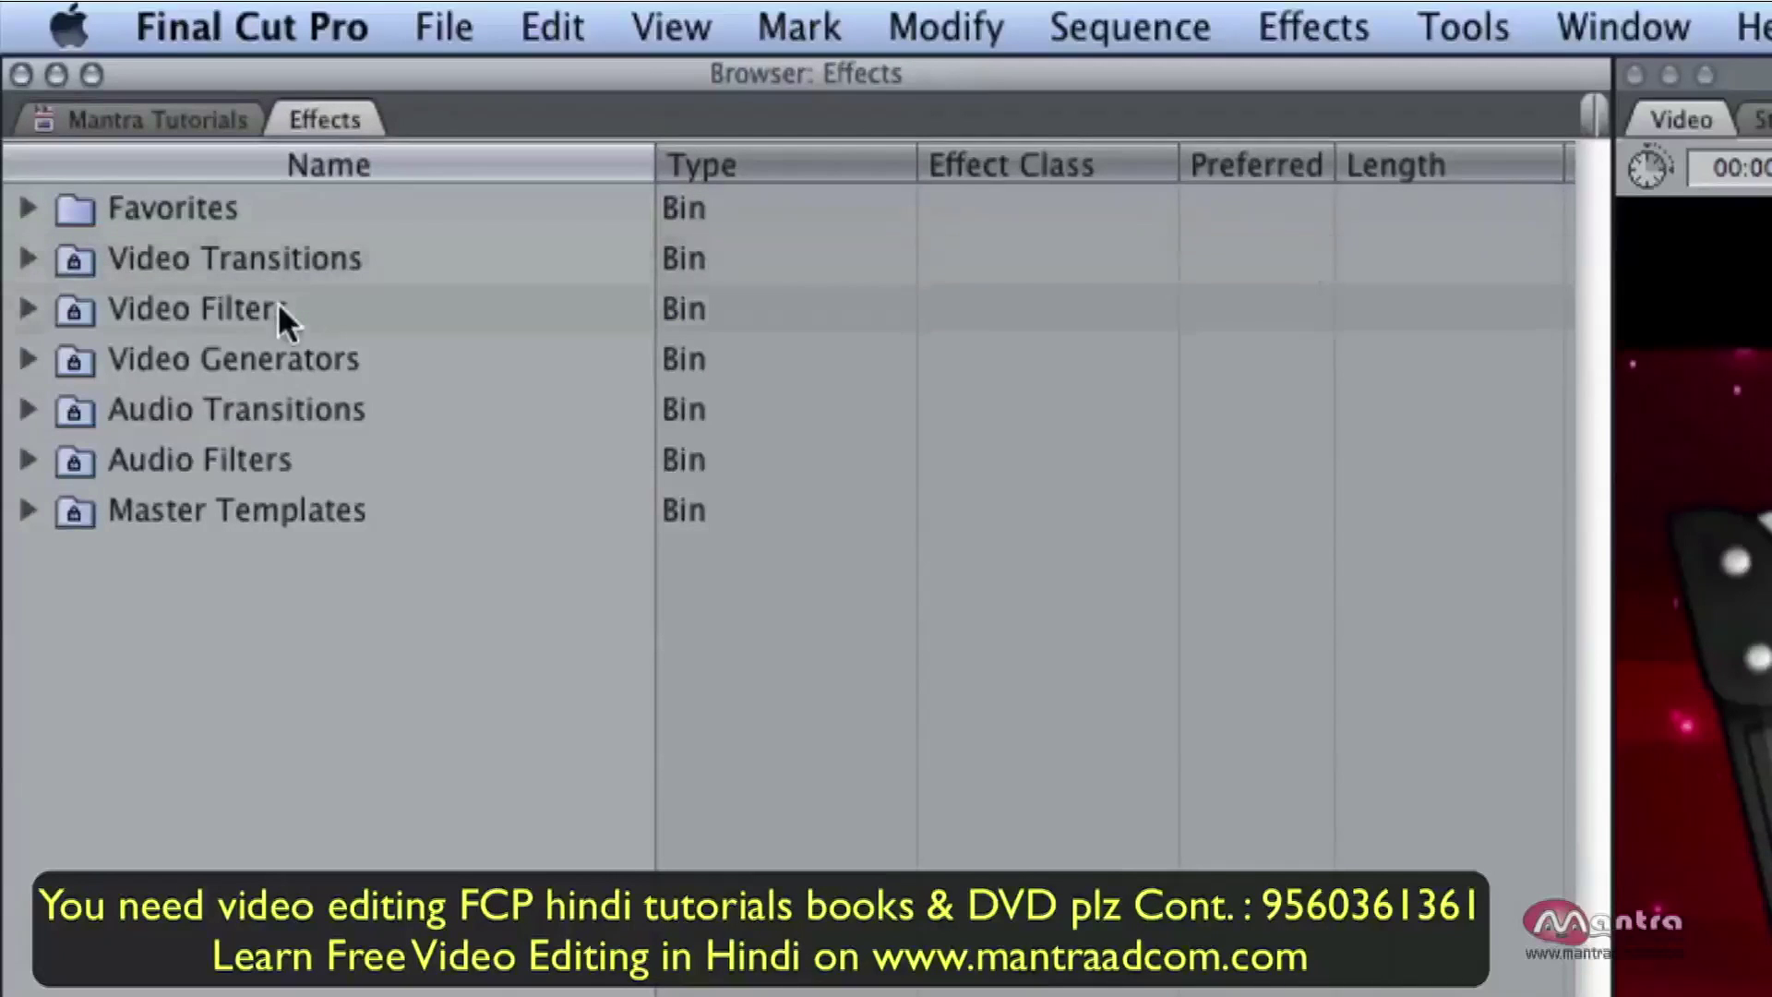
pyautogui.click(341, 354)
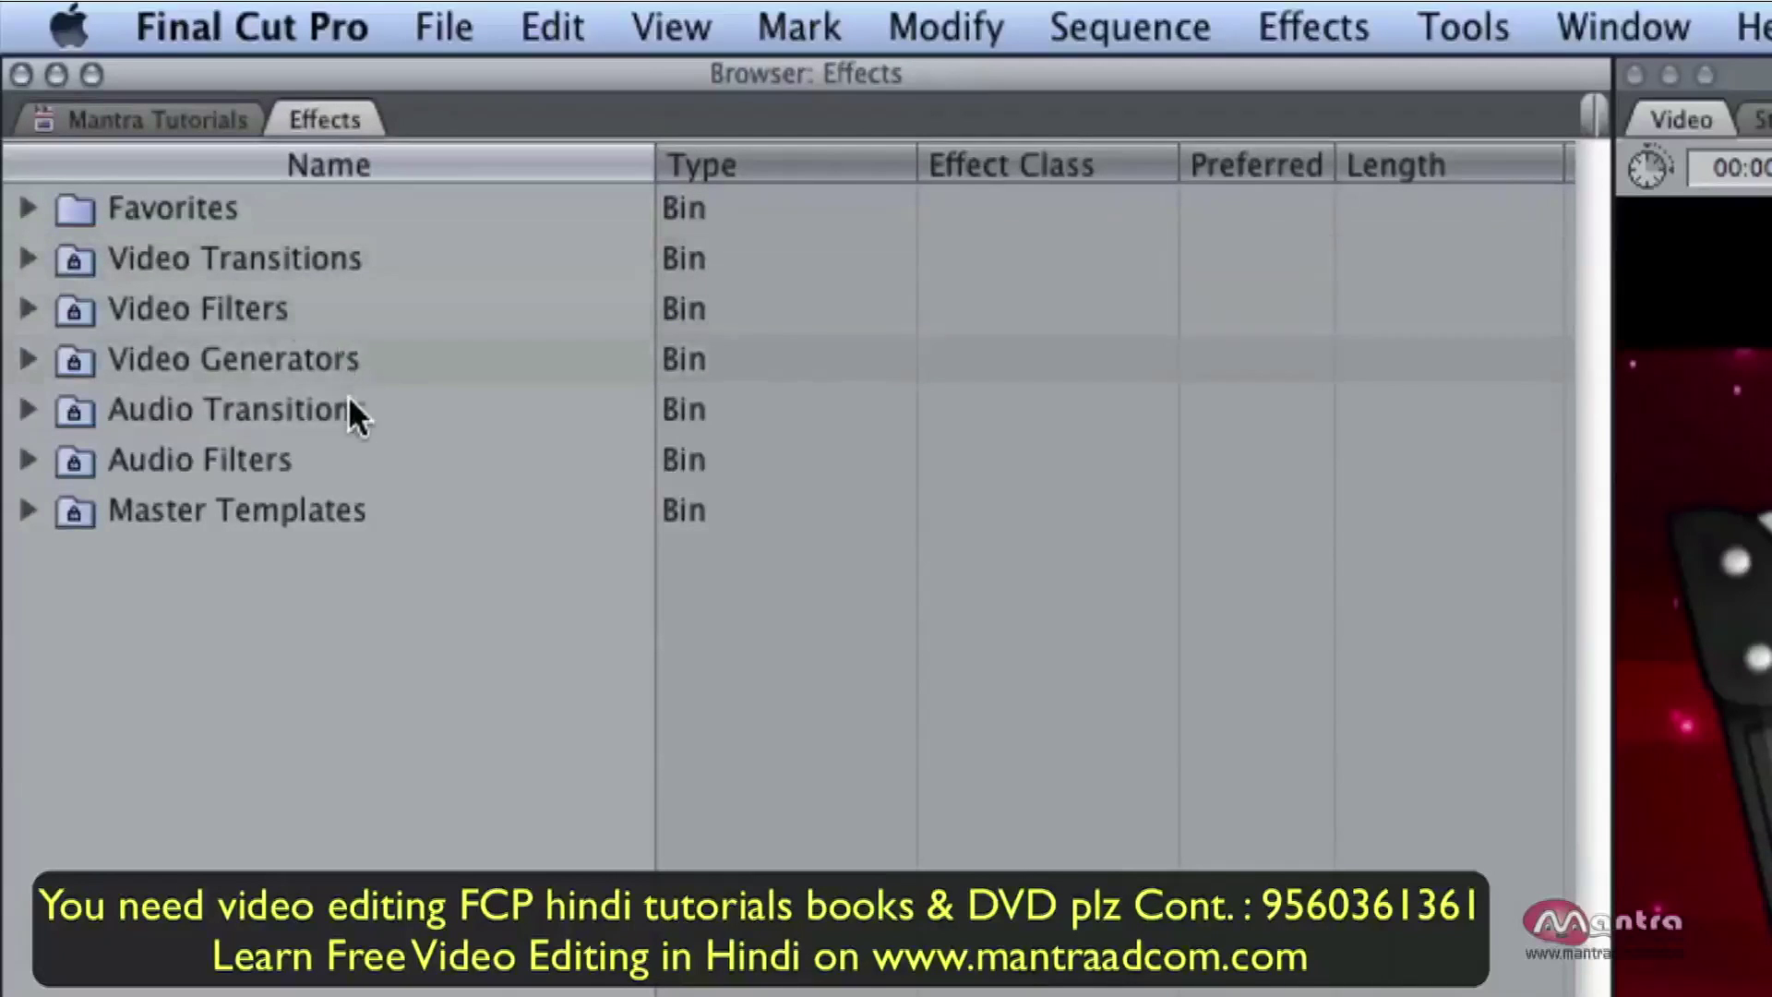
pyautogui.click(347, 397)
pyautogui.click(268, 461)
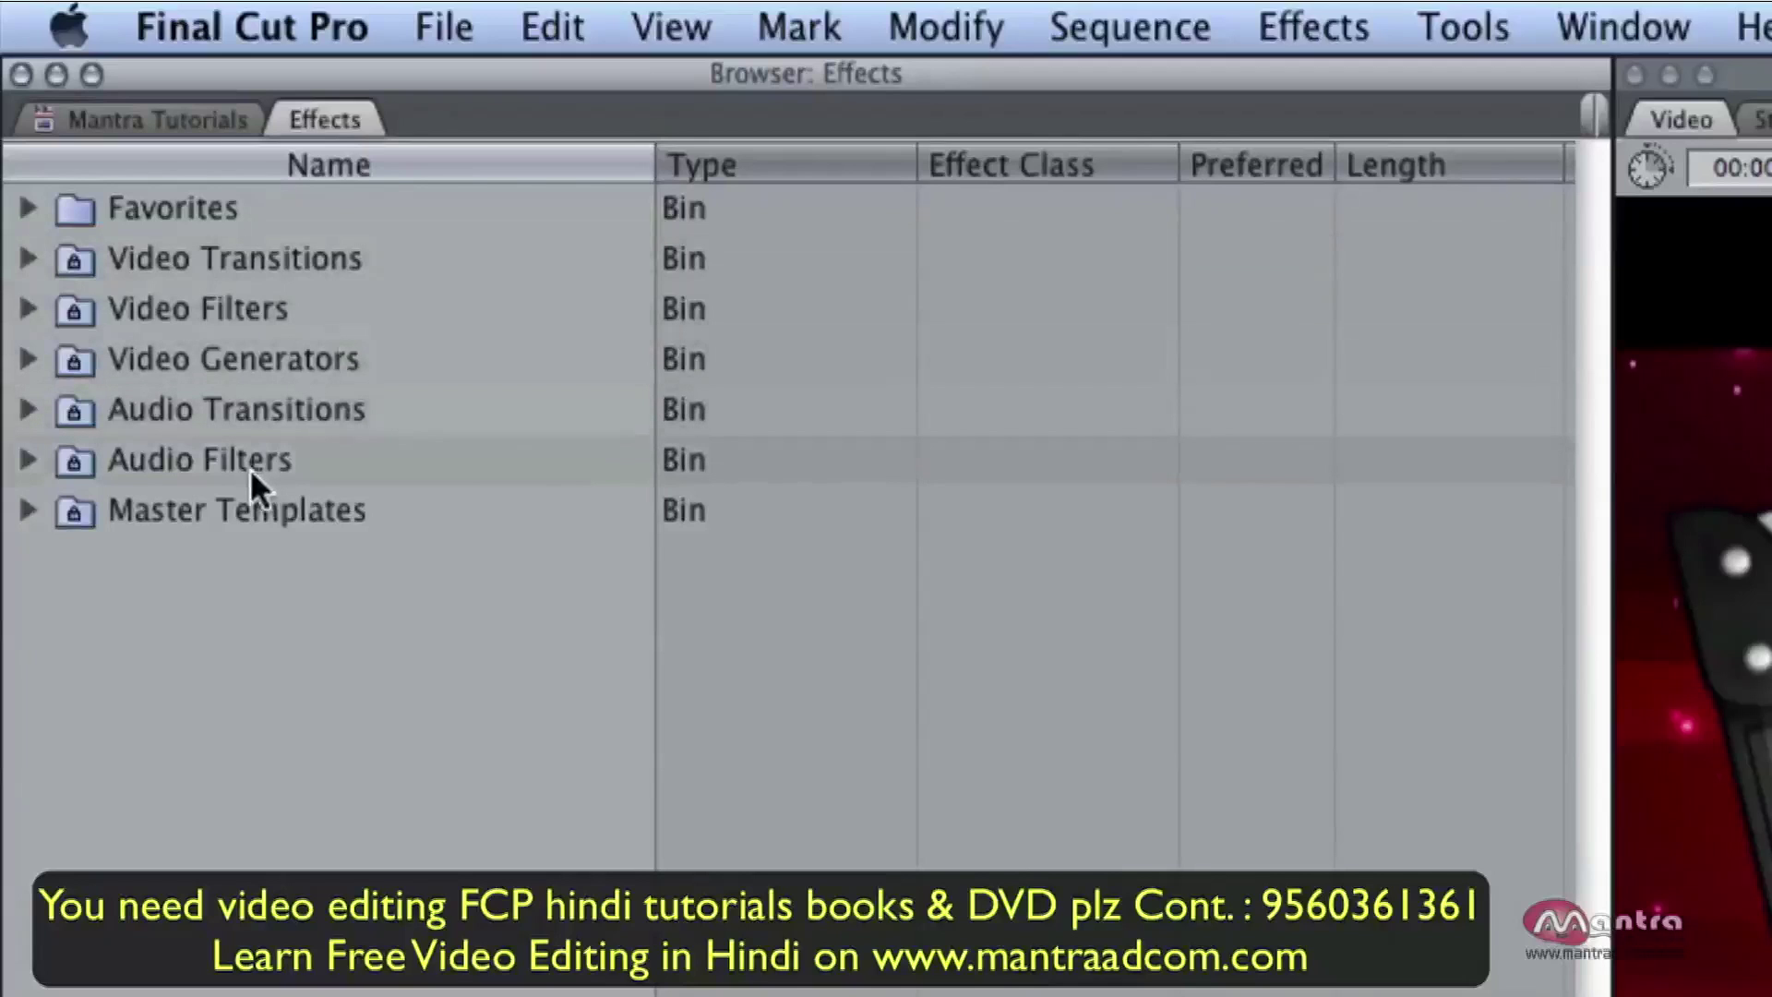
pyautogui.click(338, 514)
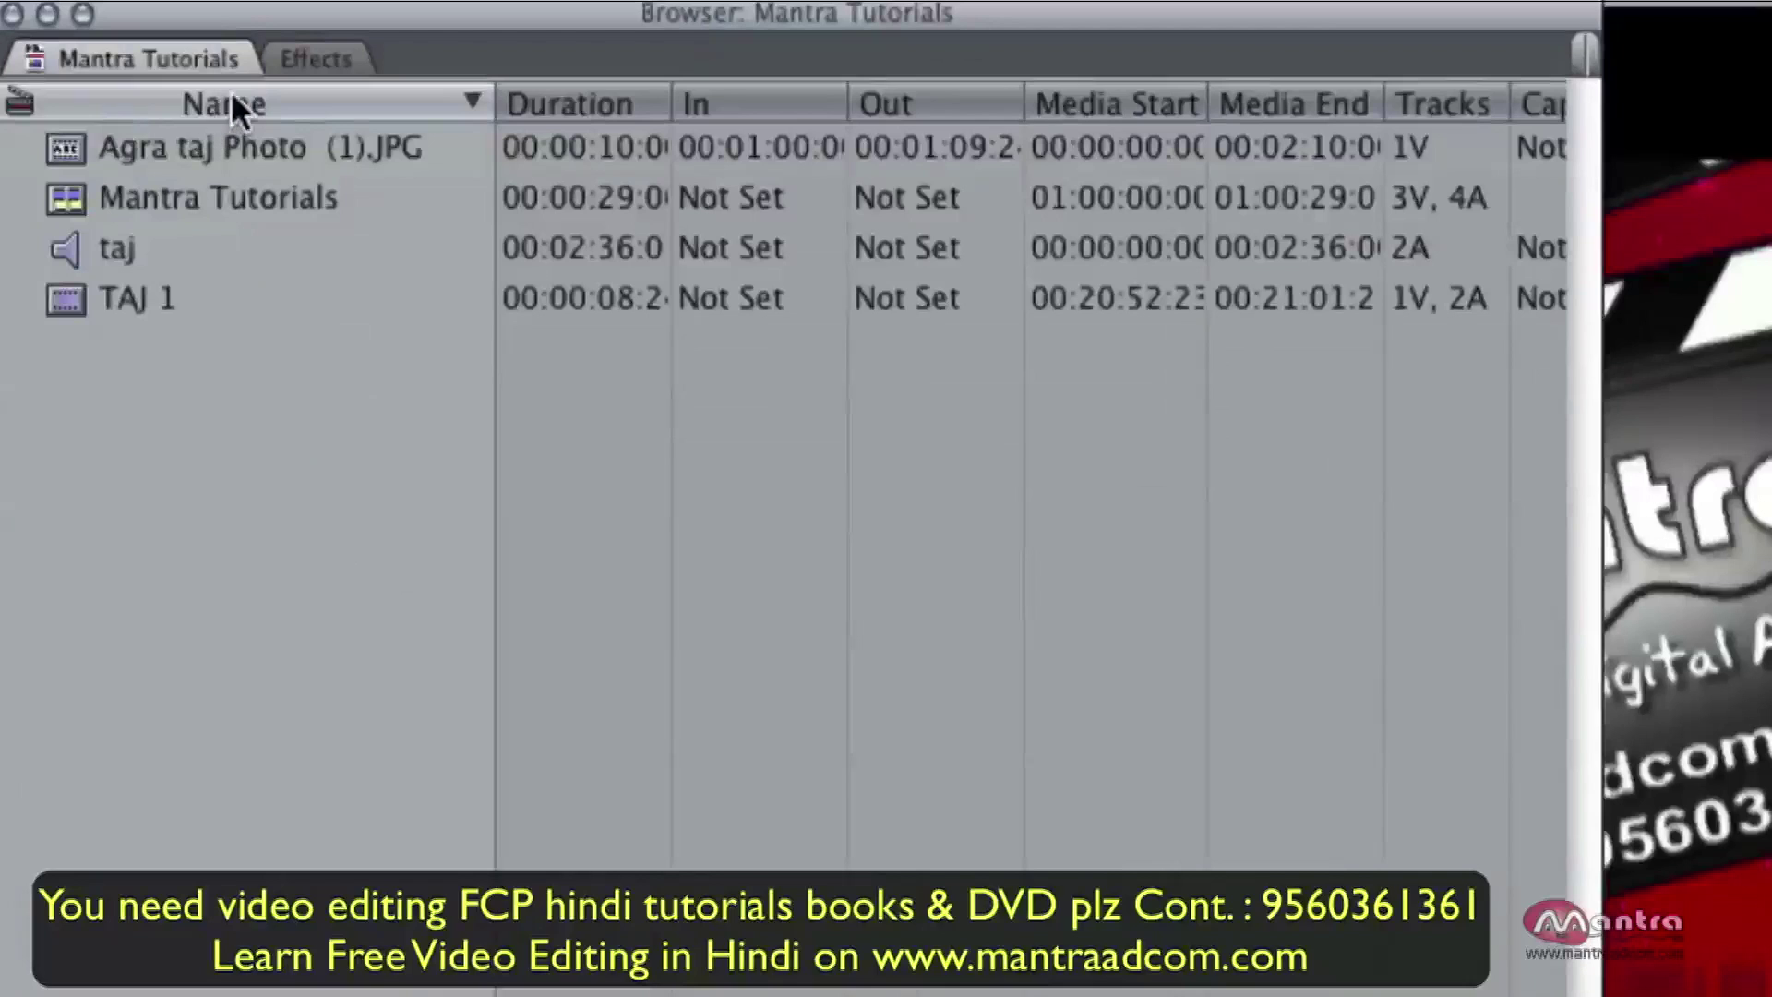
pyautogui.click(99, 131)
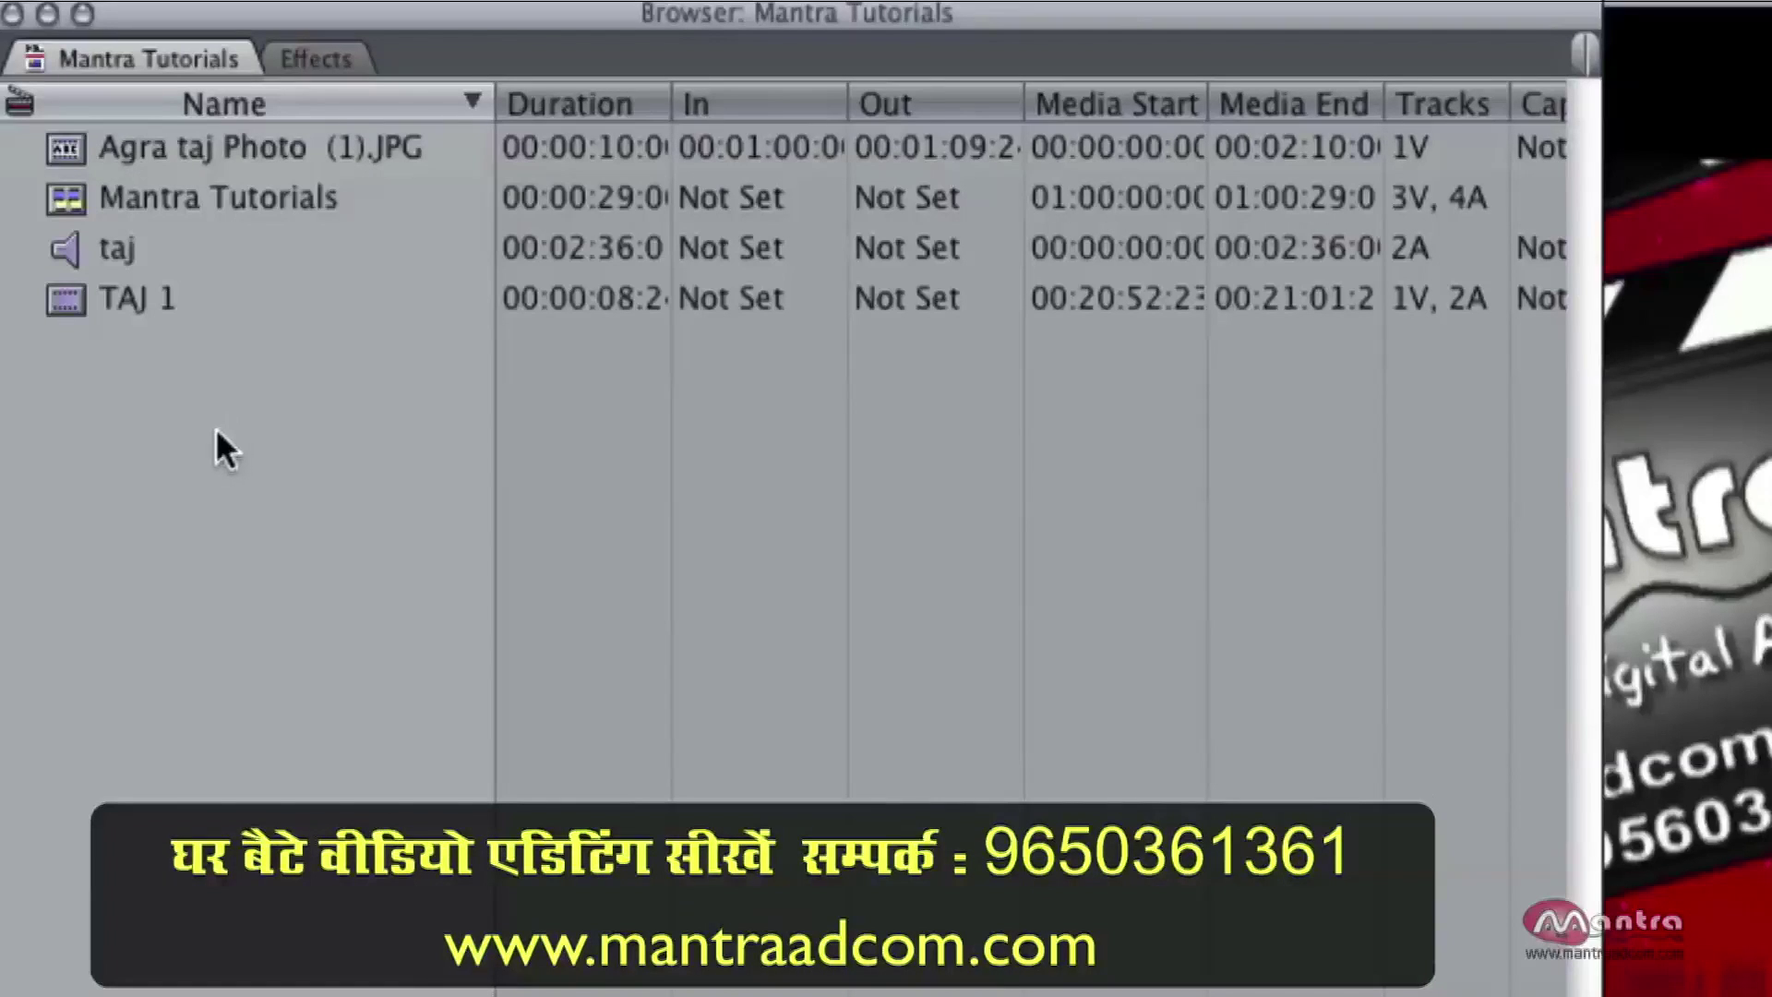
# Create a new bin with the default name Bin 7 and set it as the logging bin.
pyautogui.rightClick(191, 441)
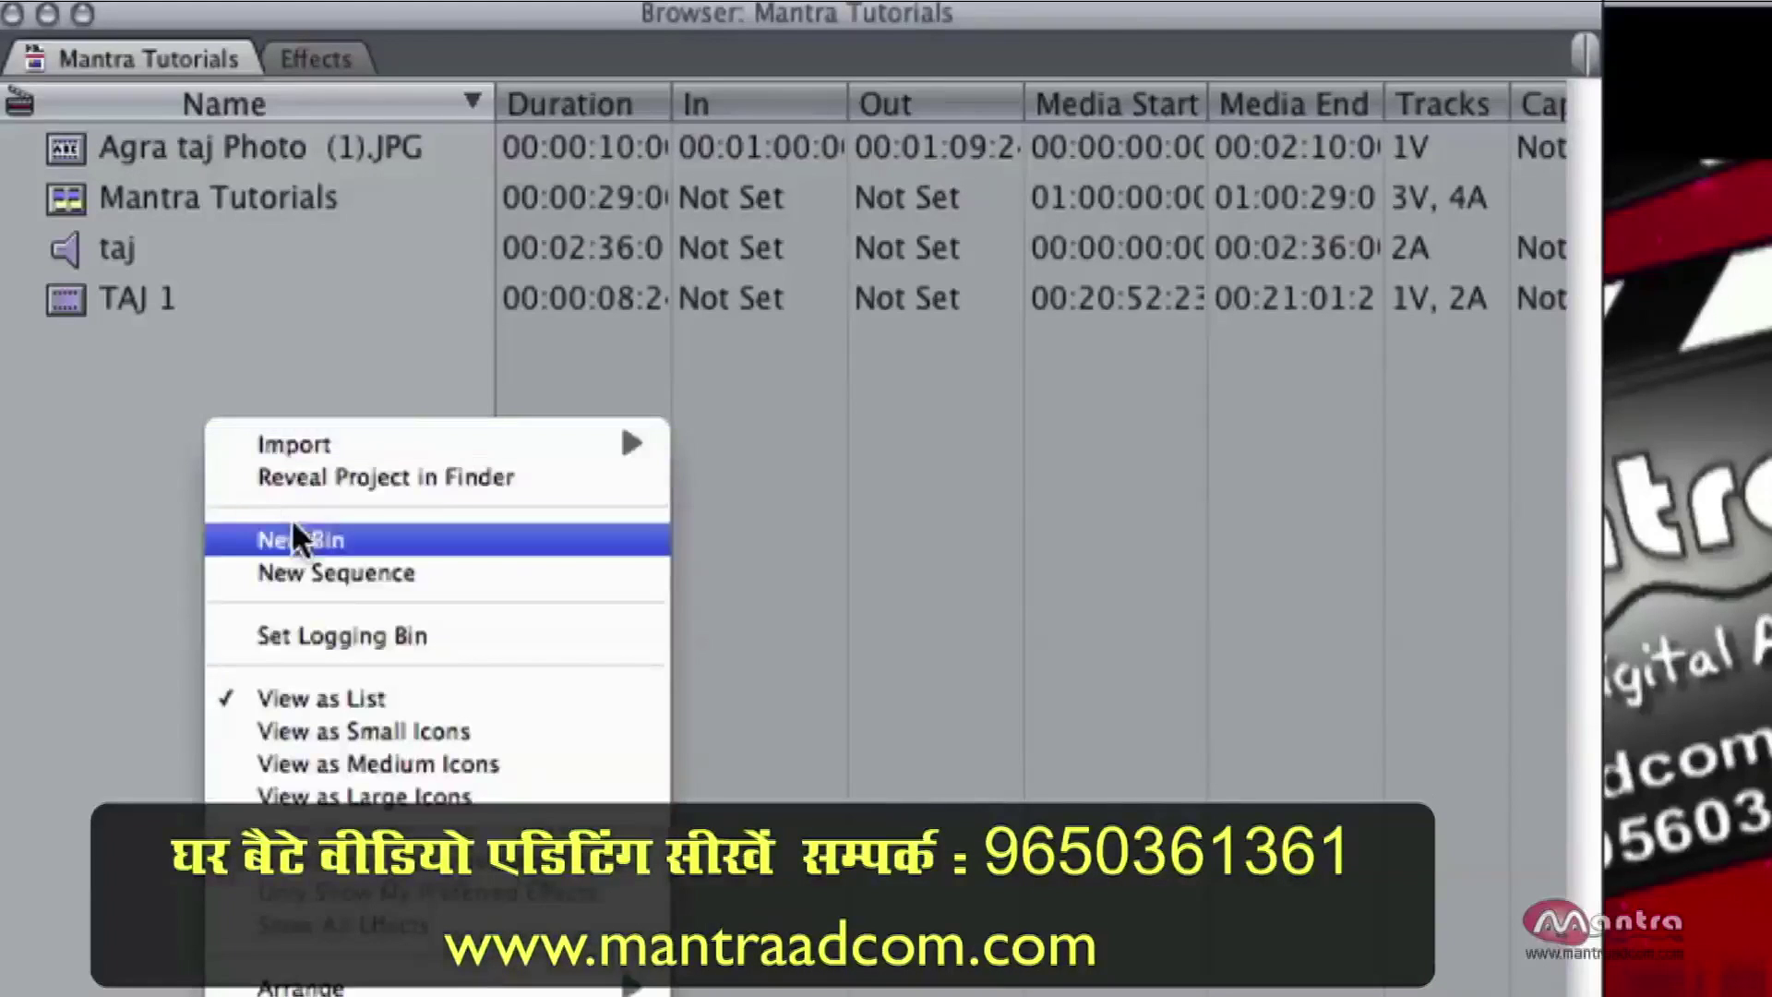
pyautogui.click(319, 536)
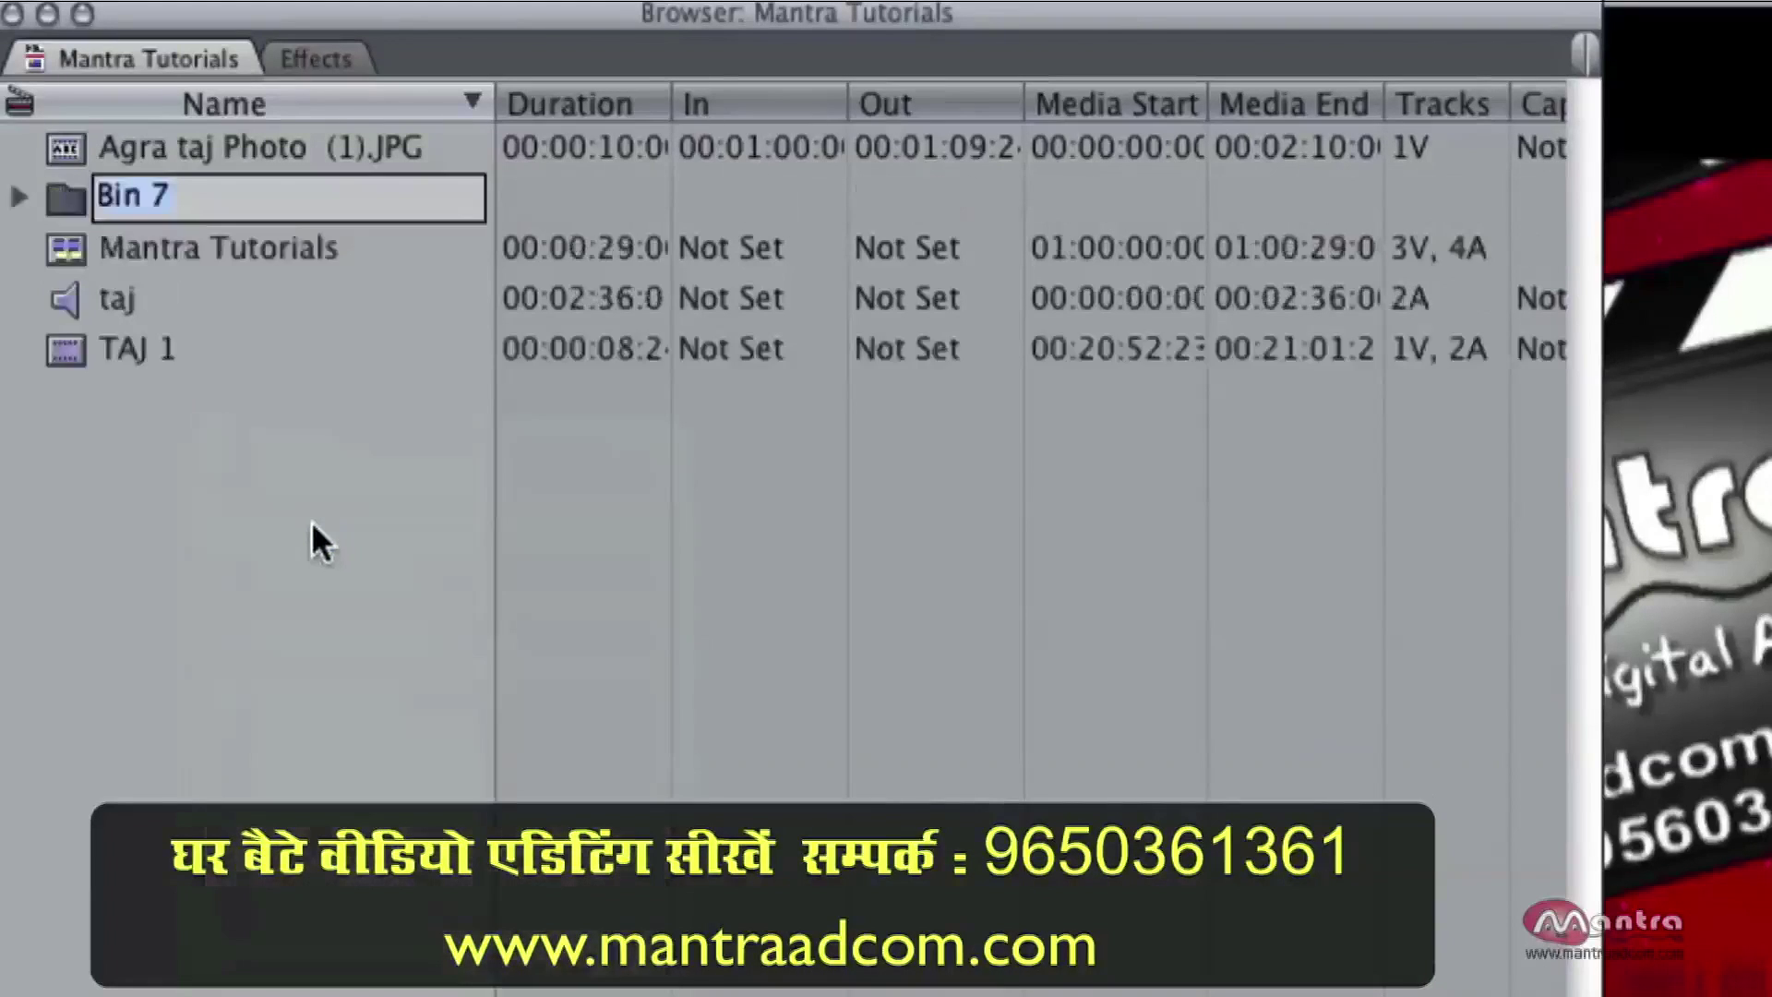
pyautogui.click(277, 466)
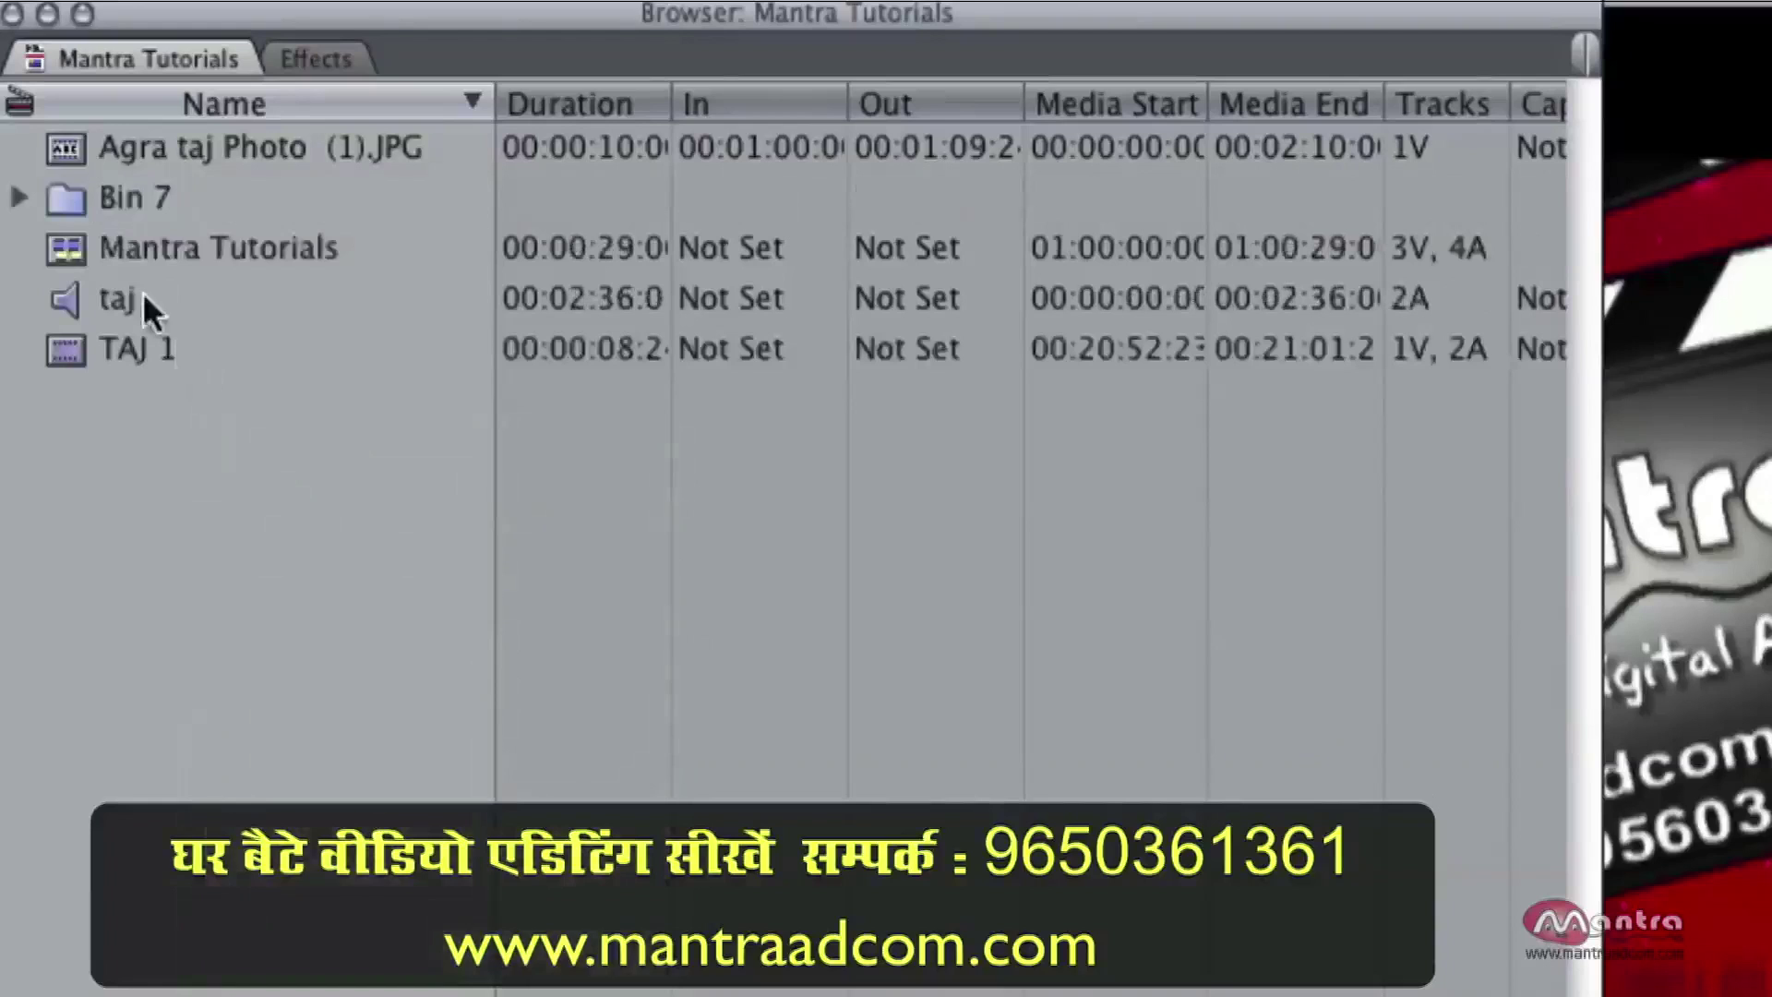
pyautogui.rightClick(123, 202)
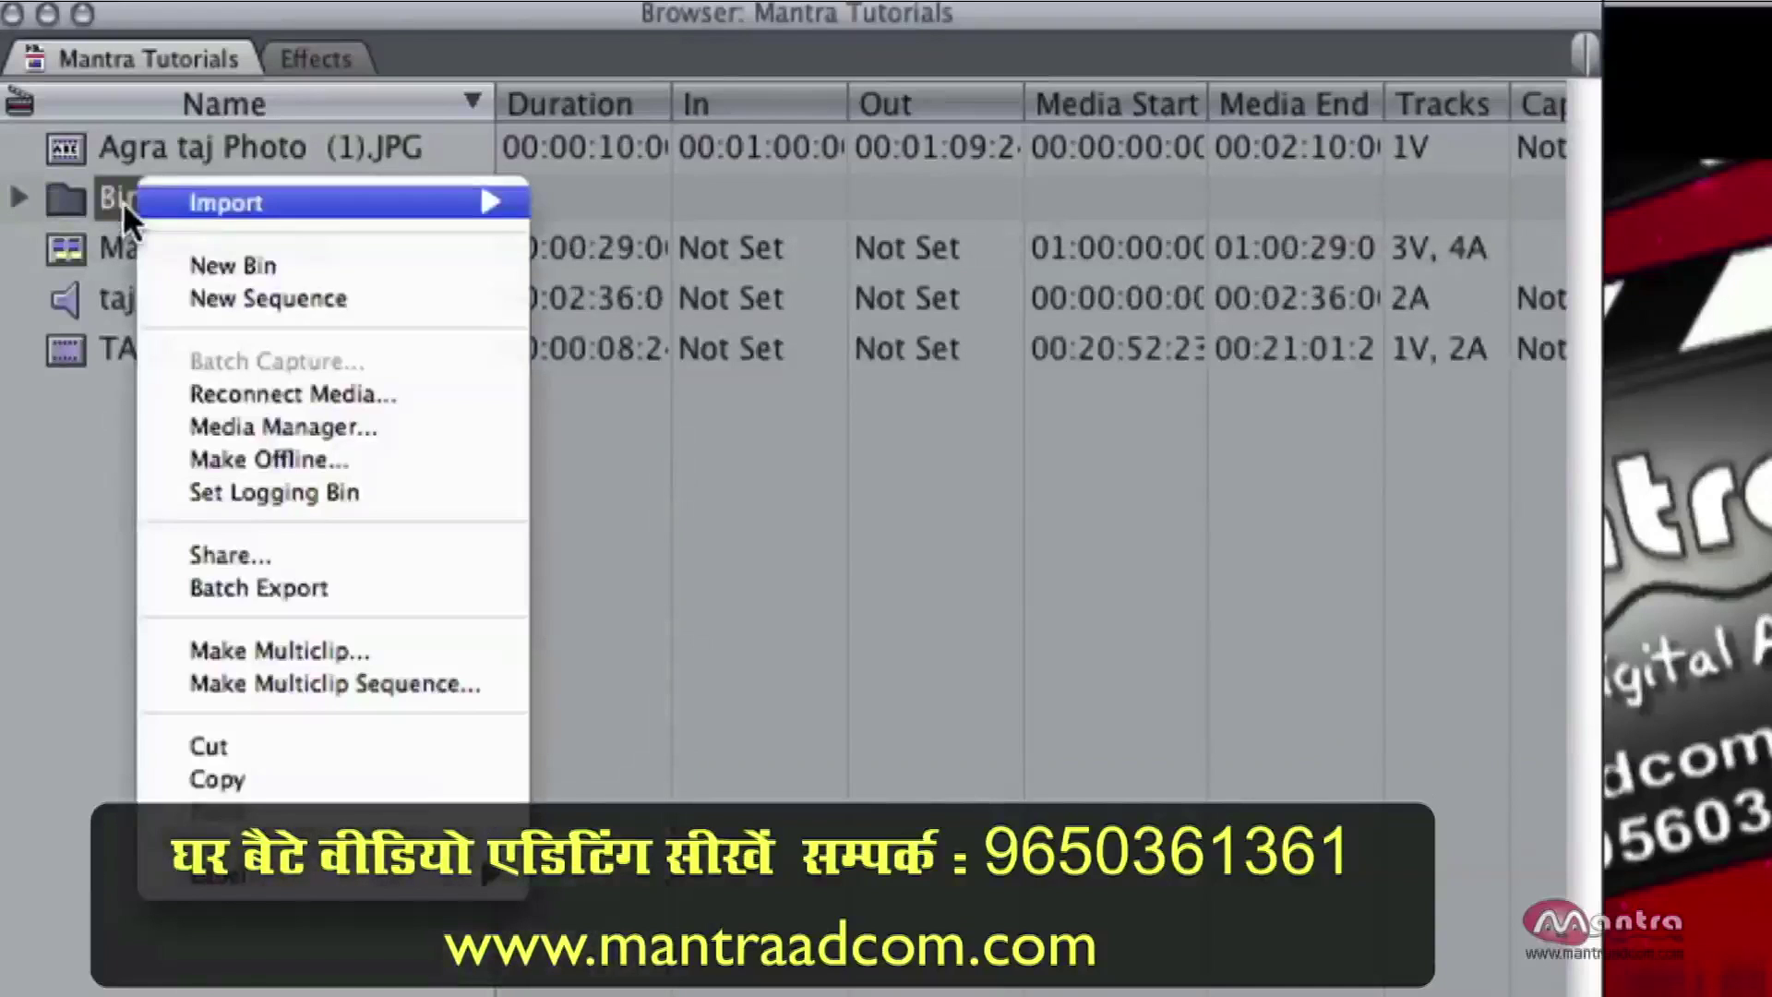
pyautogui.click(423, 497)
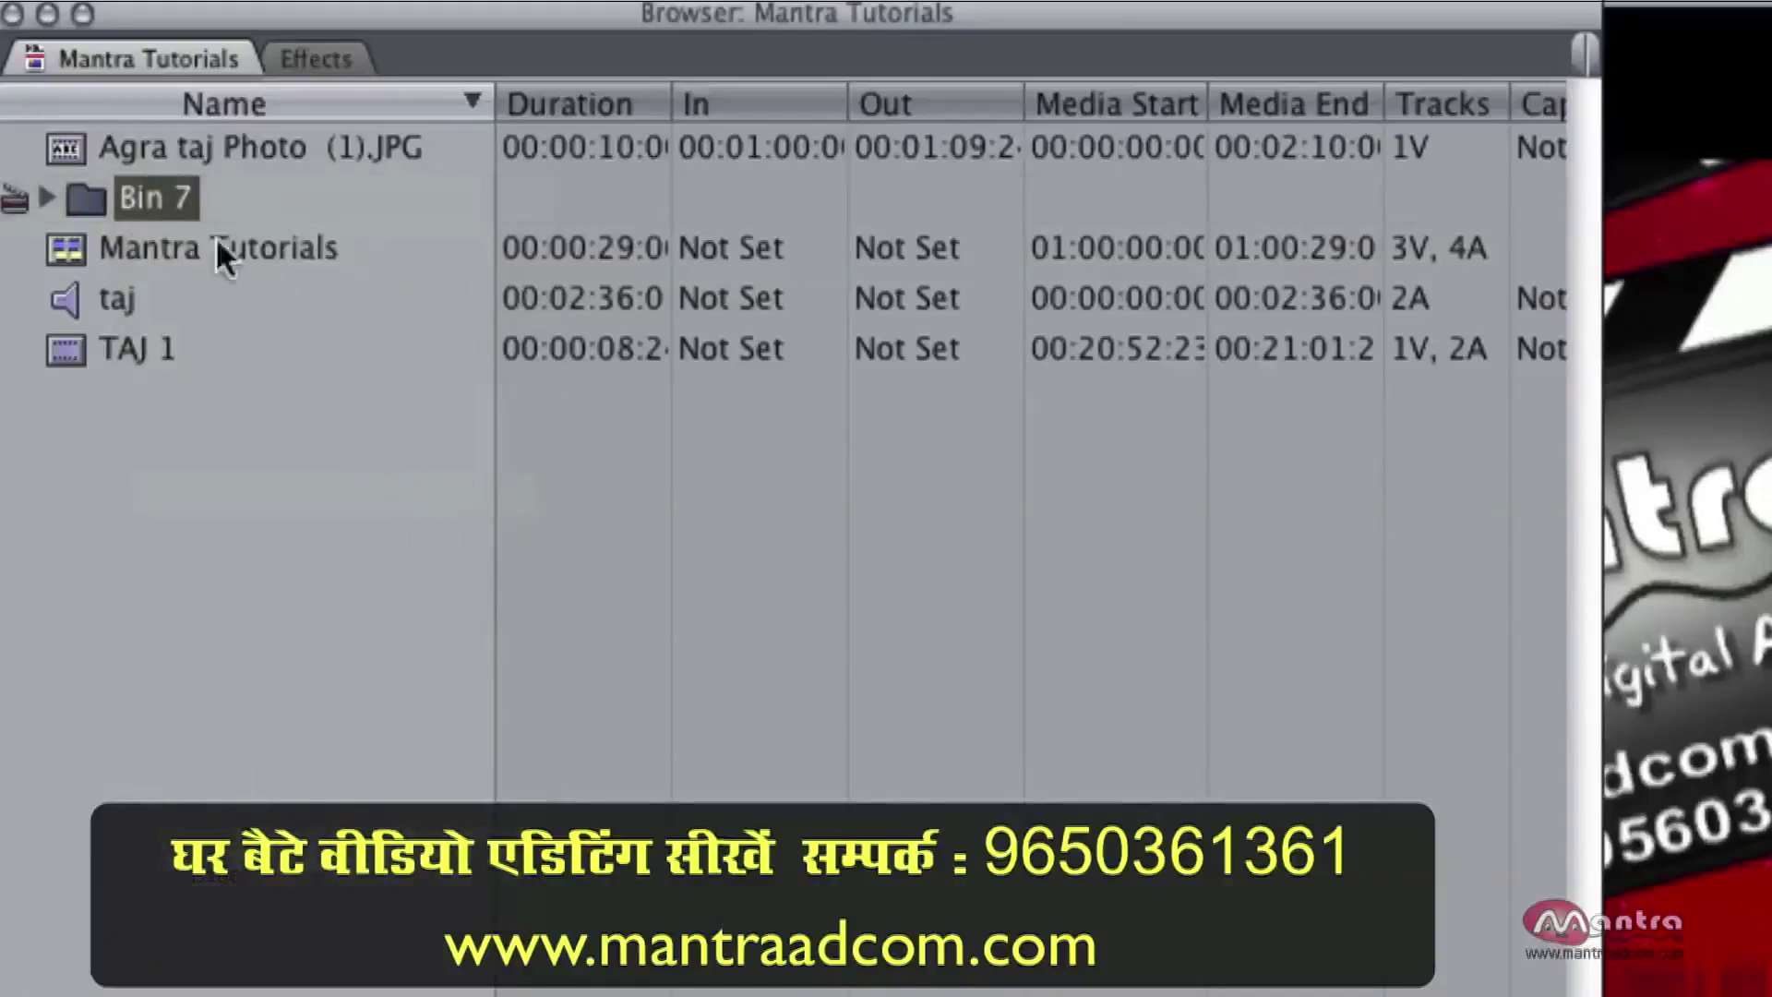
pyautogui.click(106, 189)
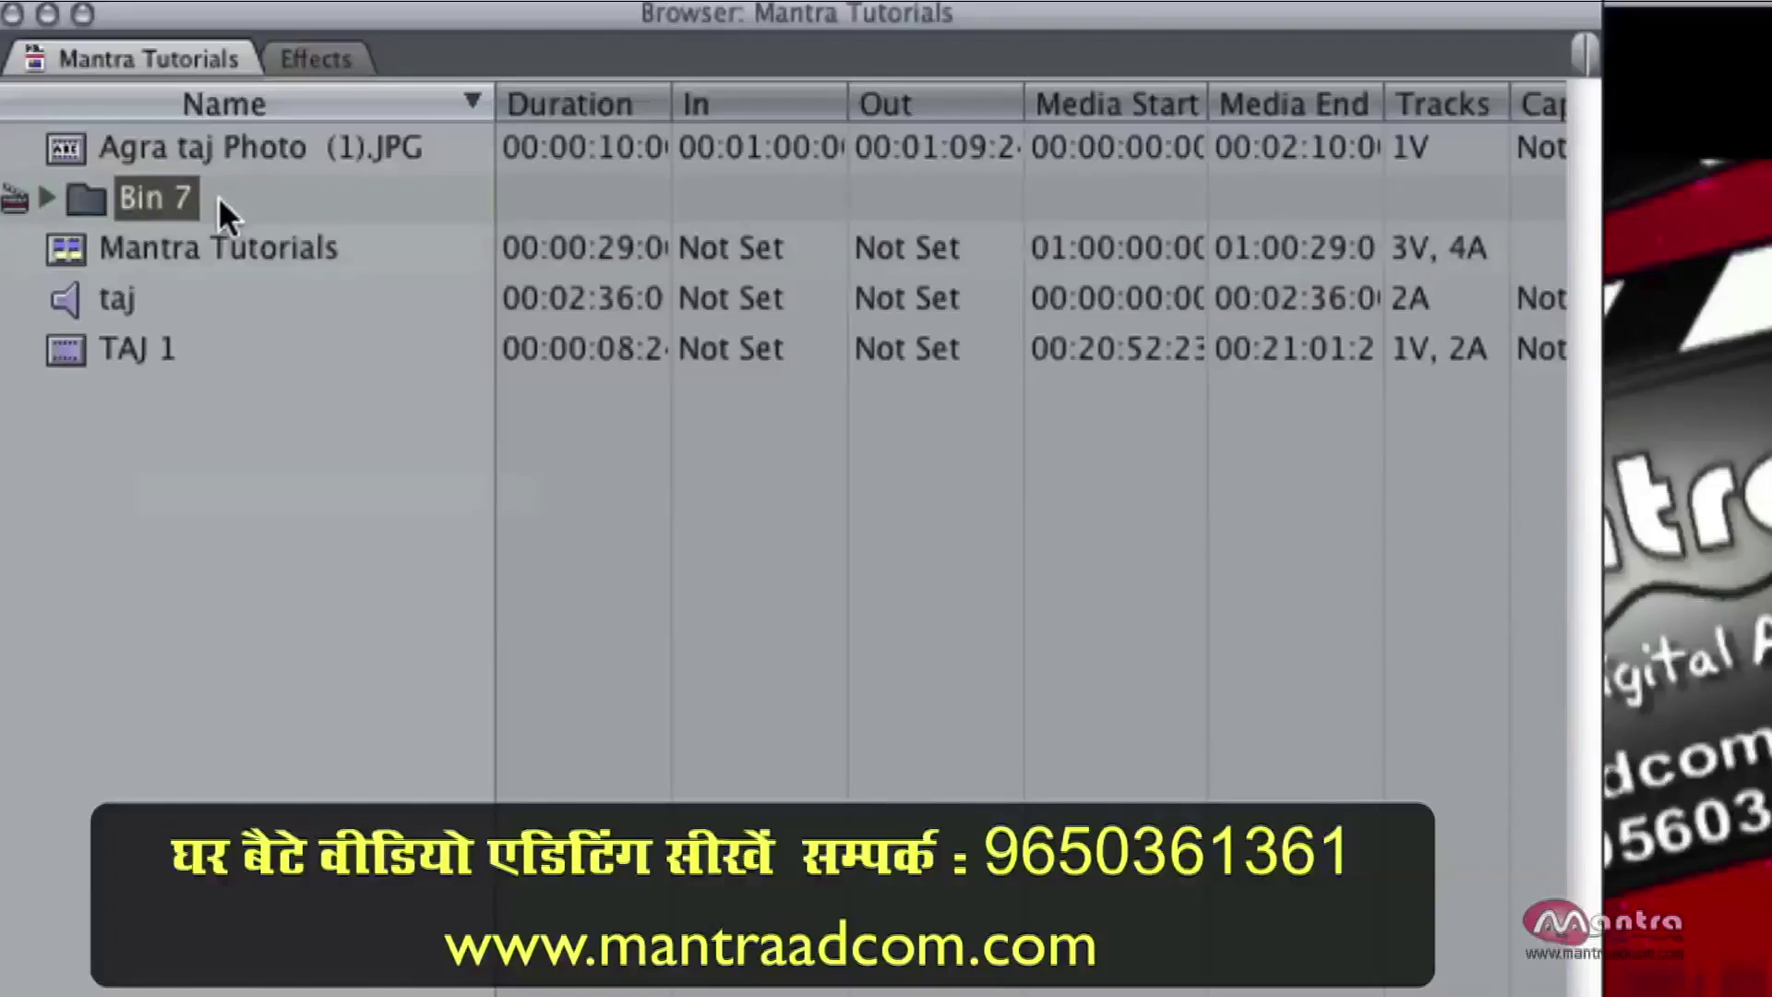
pyautogui.click(152, 507)
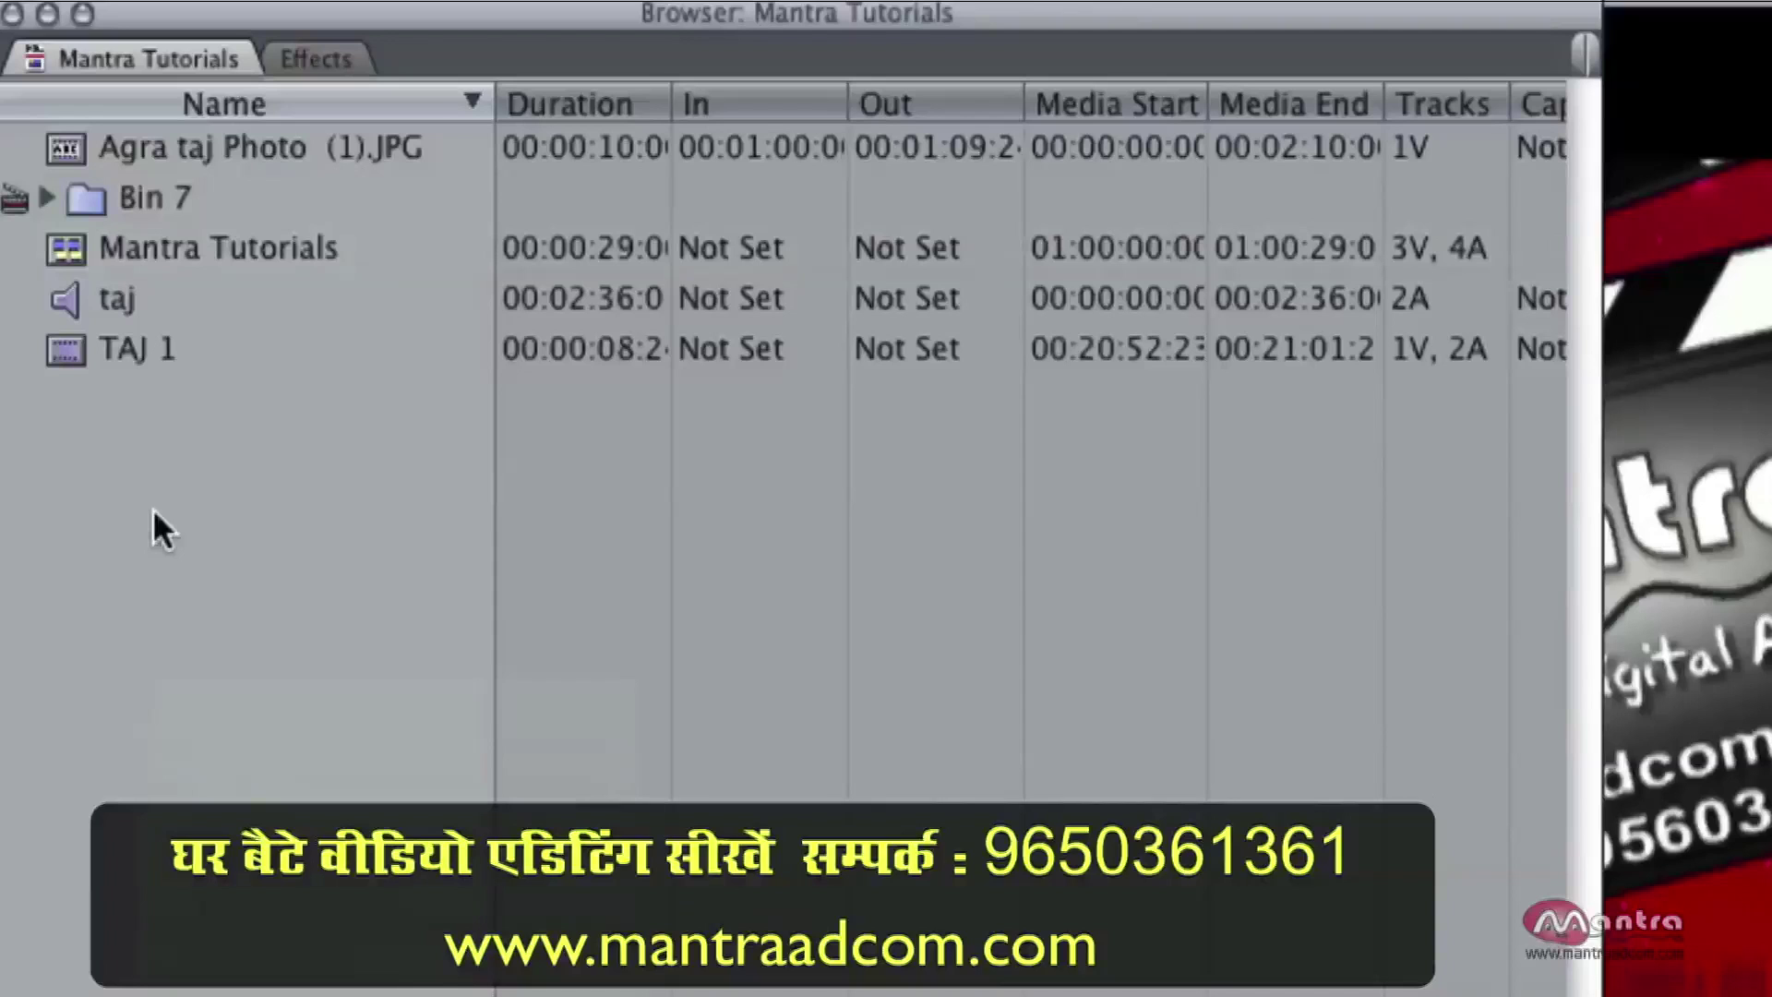
pyautogui.rightClick(153, 508)
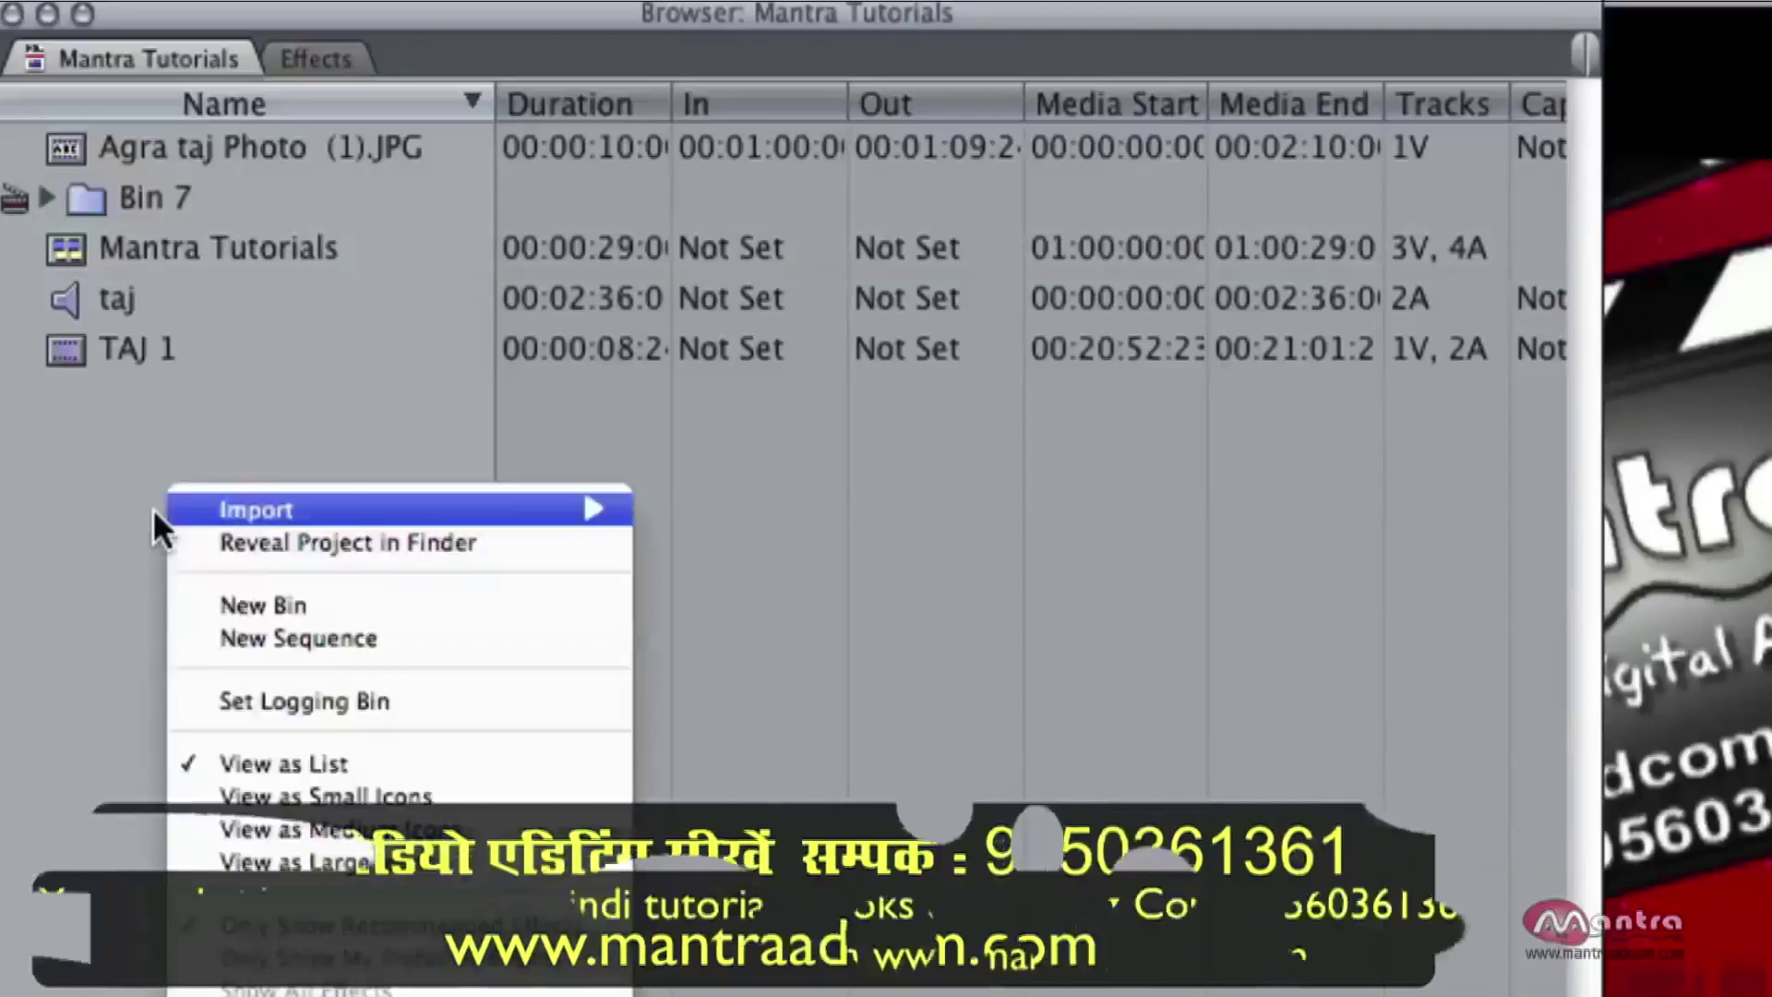
pyautogui.click(417, 696)
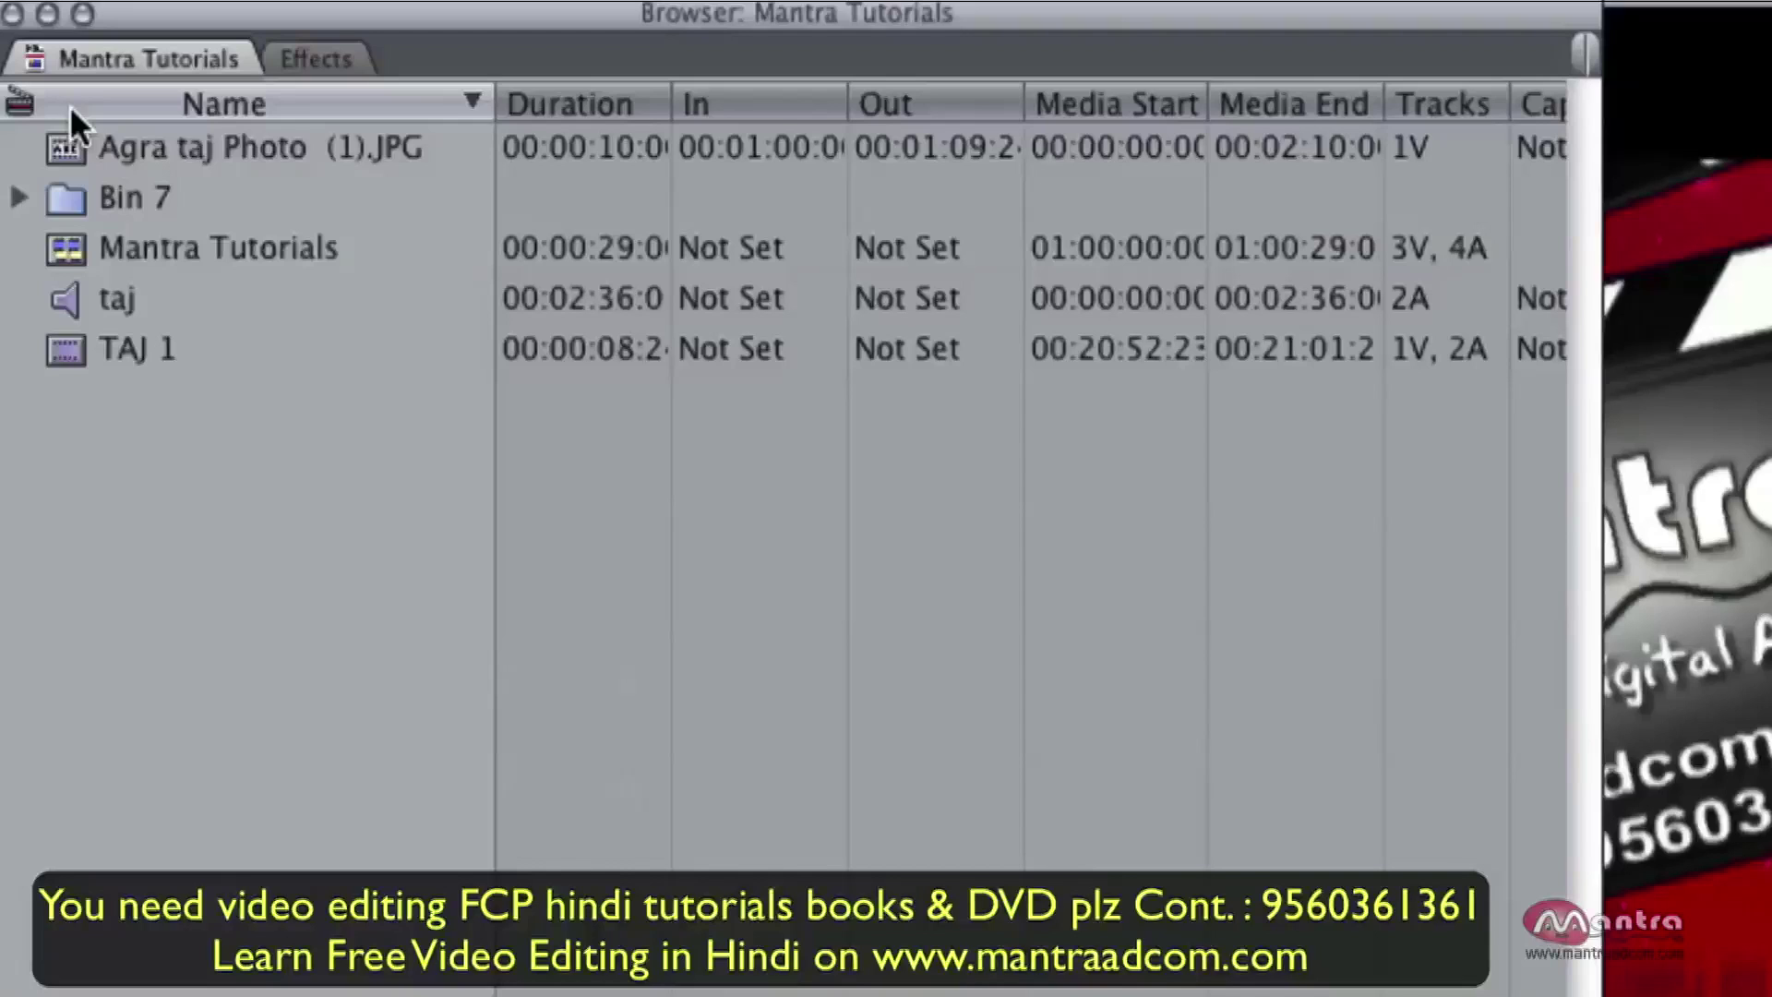
pyautogui.rightClick(103, 191)
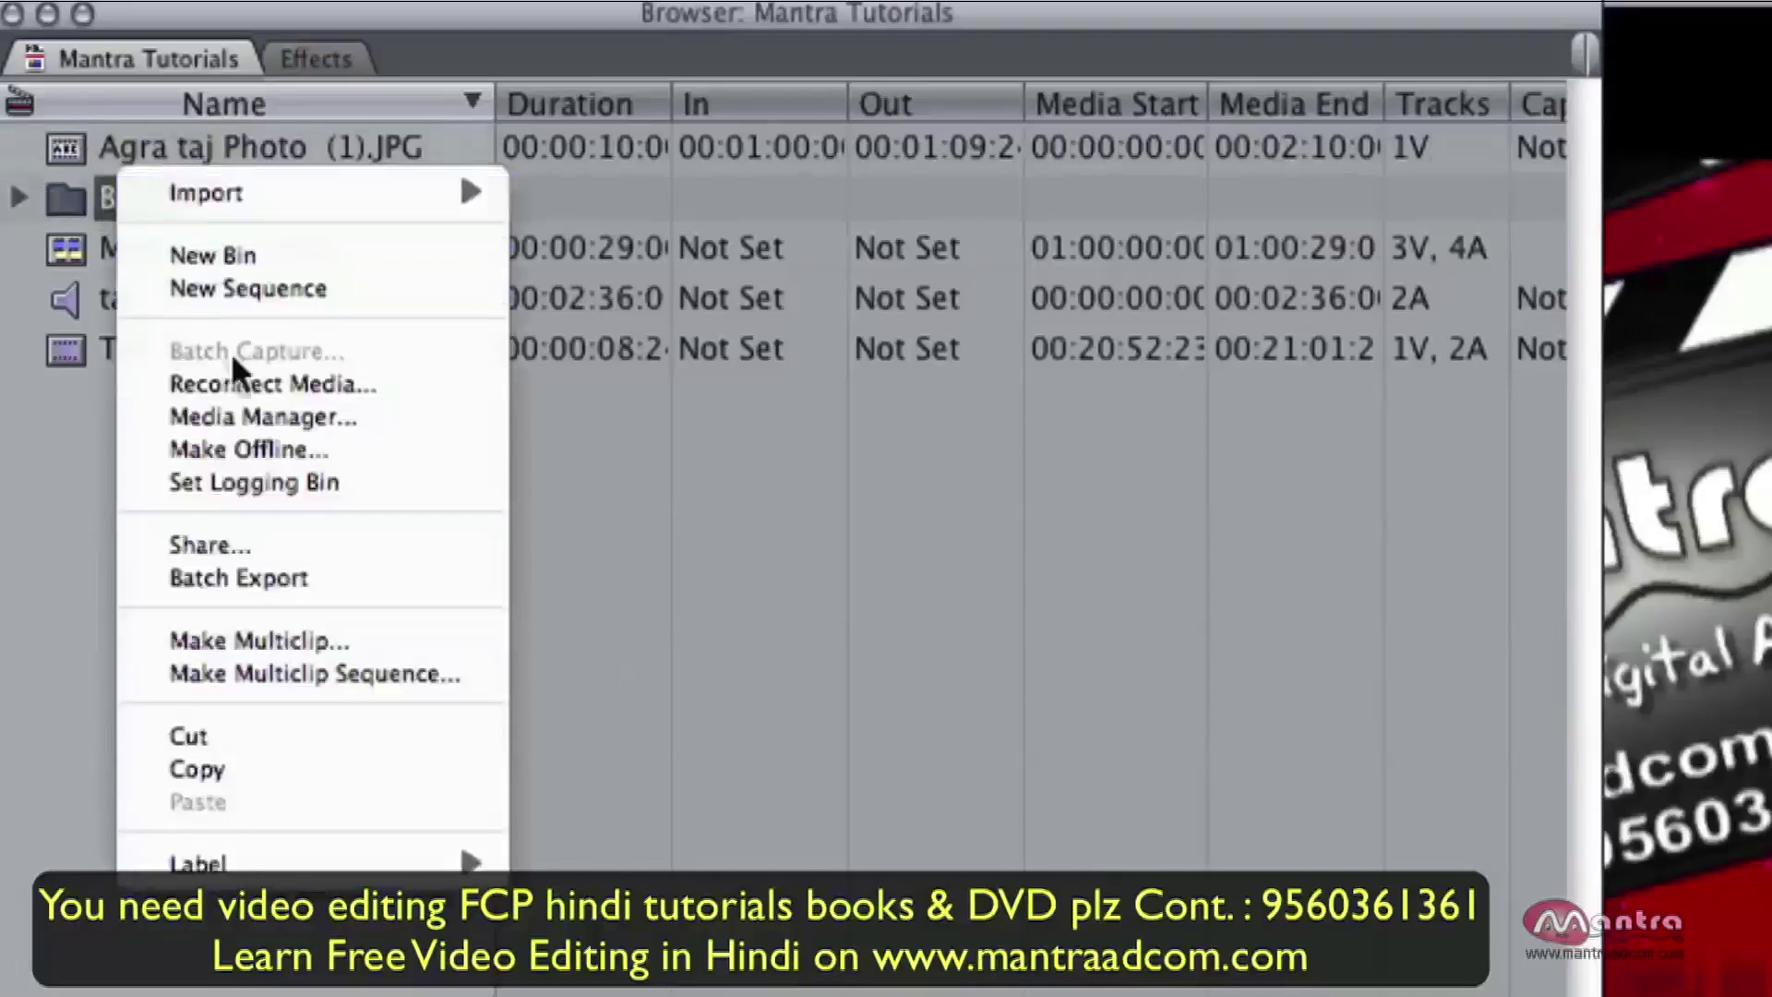
pyautogui.click(369, 482)
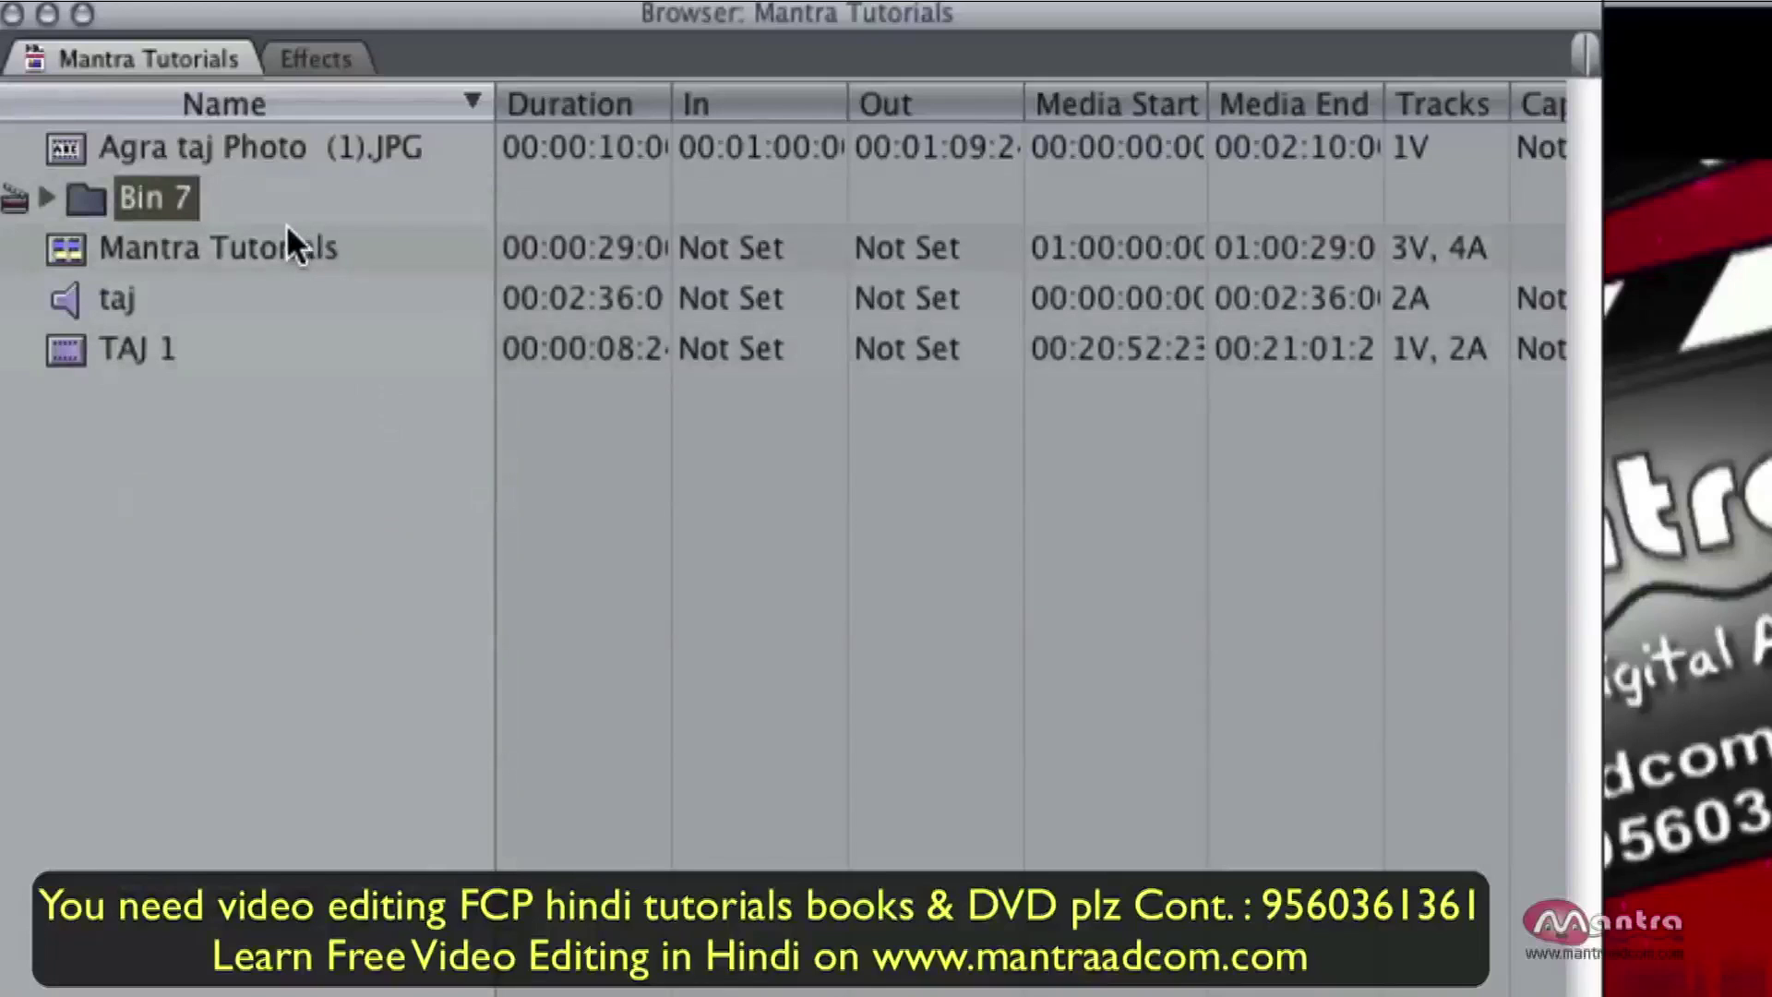
pyautogui.click(225, 52)
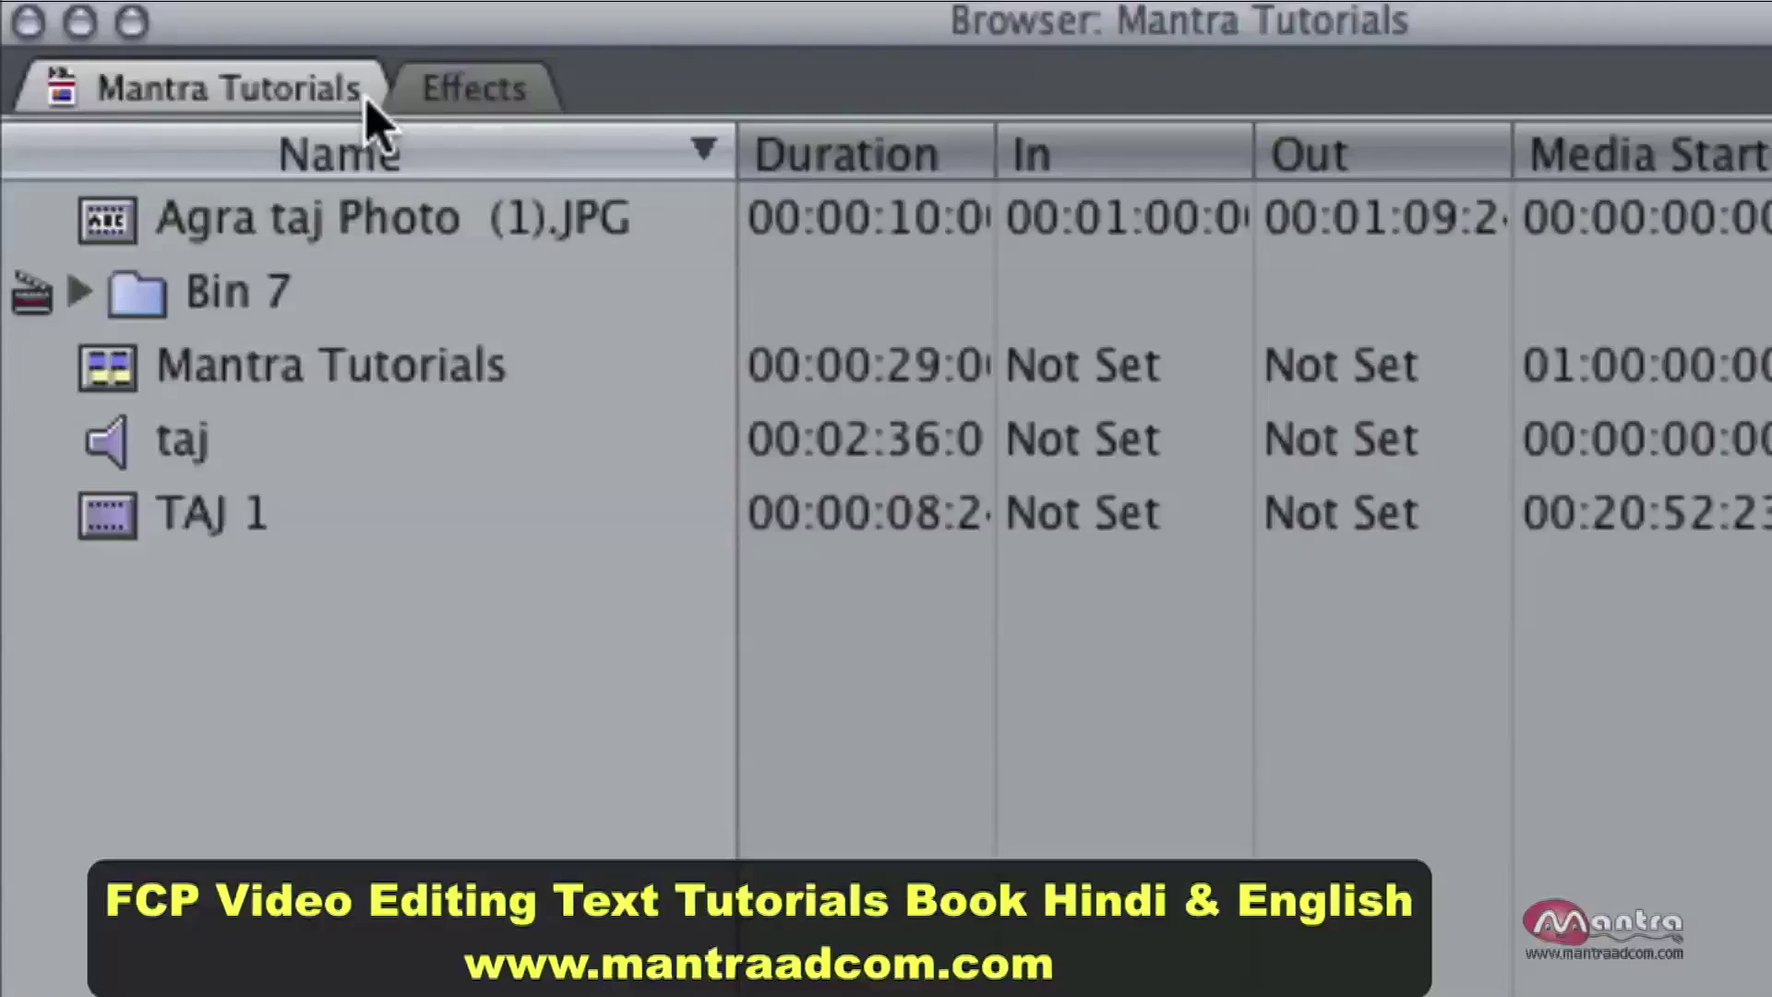
pyautogui.click(205, 551)
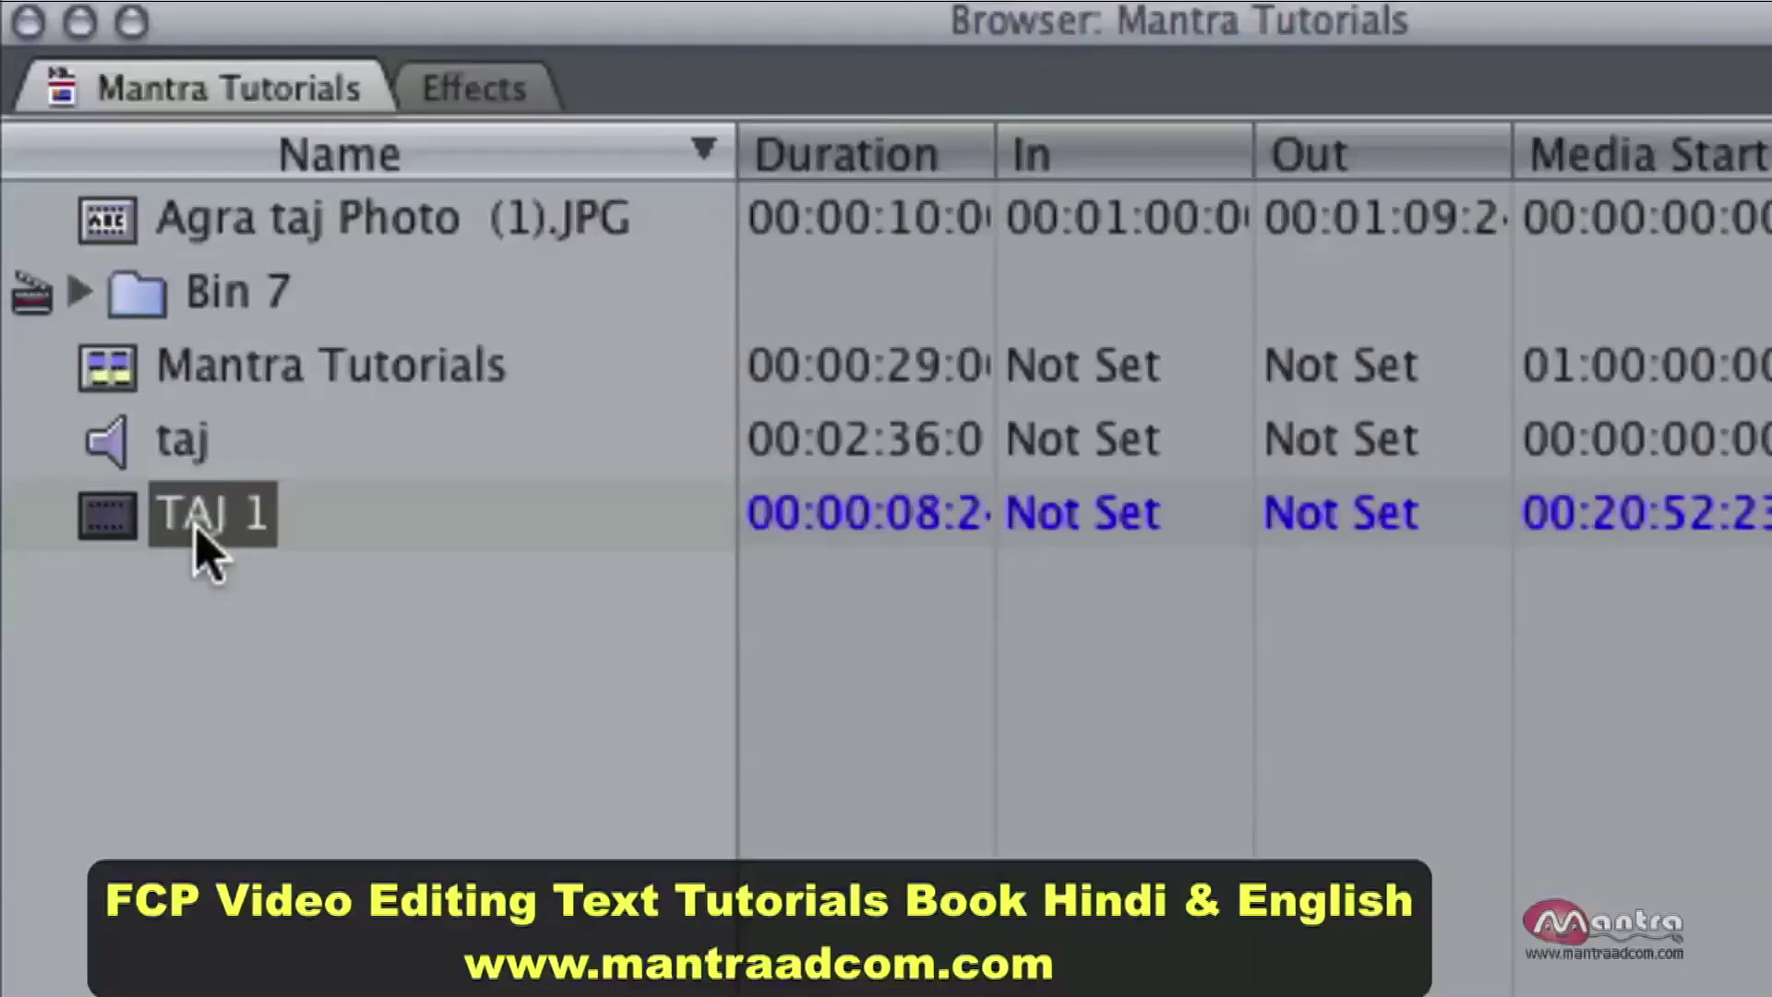
pyautogui.click(344, 226)
pyautogui.moveTo(345, 226)
pyautogui.mouseDown()
pyautogui.moveTo(557, 323)
pyautogui.moveTo(568, 307)
pyautogui.moveTo(417, 381)
pyautogui.mouseUp()
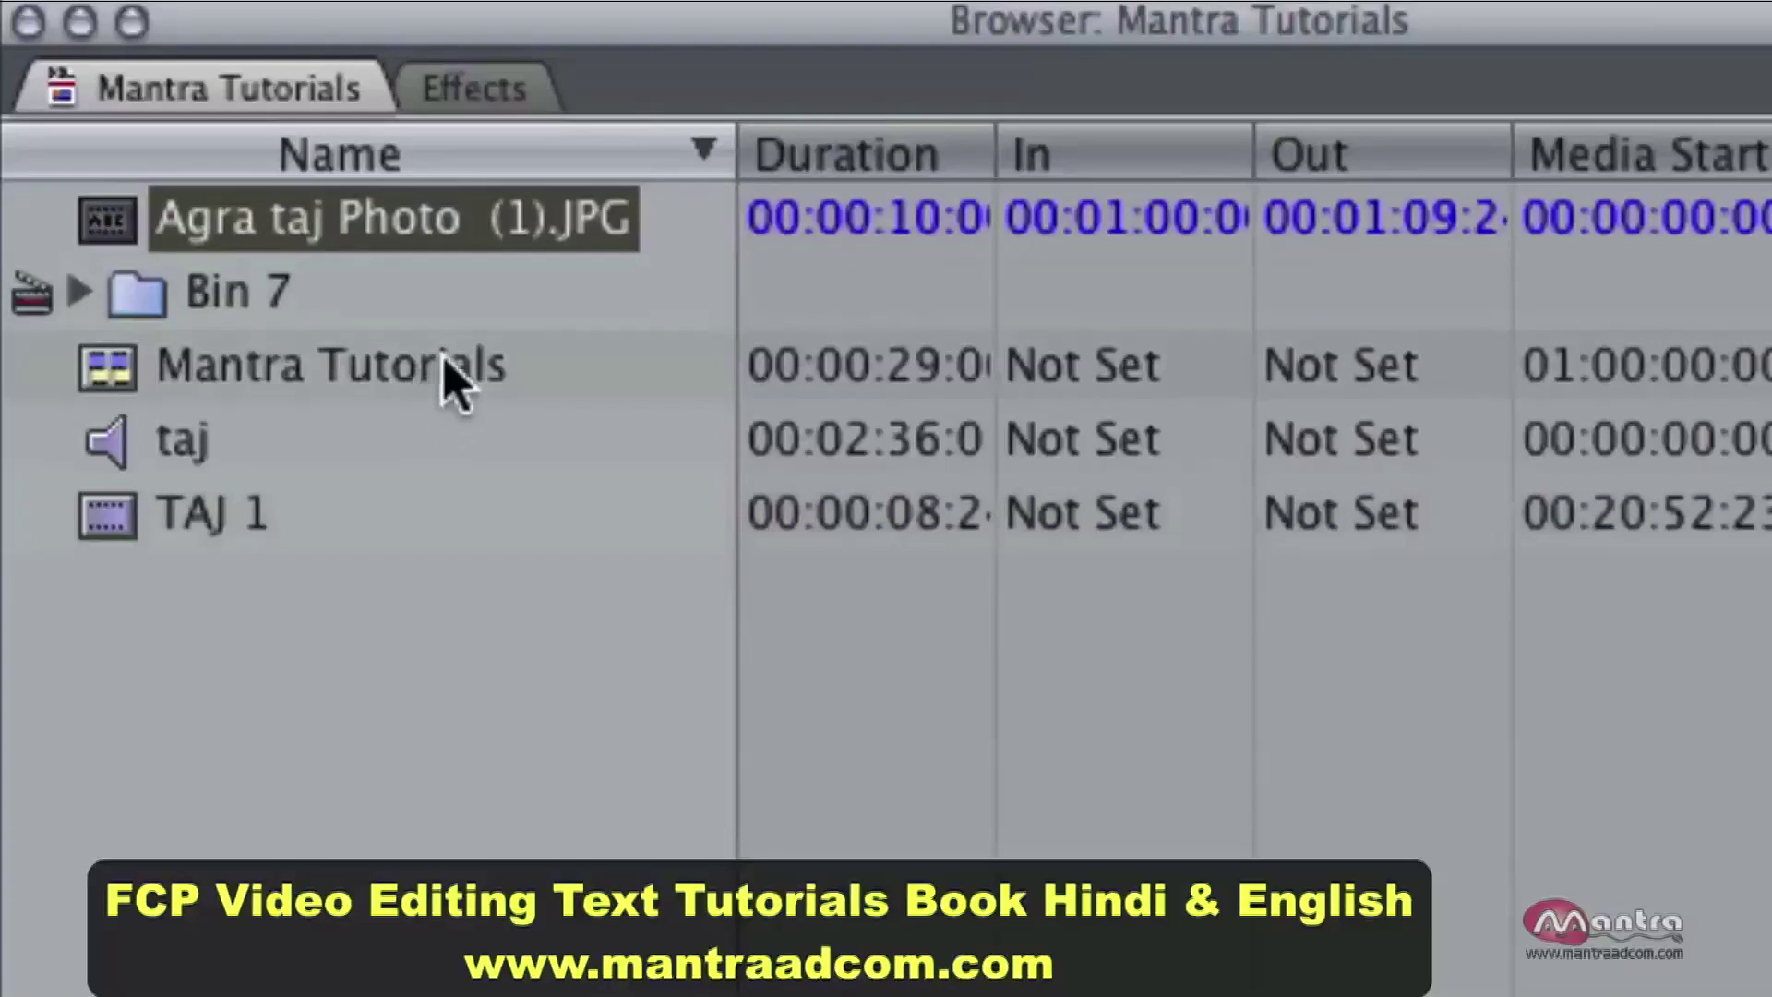
pyautogui.moveTo(417, 380)
pyautogui.mouseDown()
pyautogui.moveTo(277, 304)
pyautogui.moveTo(251, 232)
pyautogui.mouseUp()
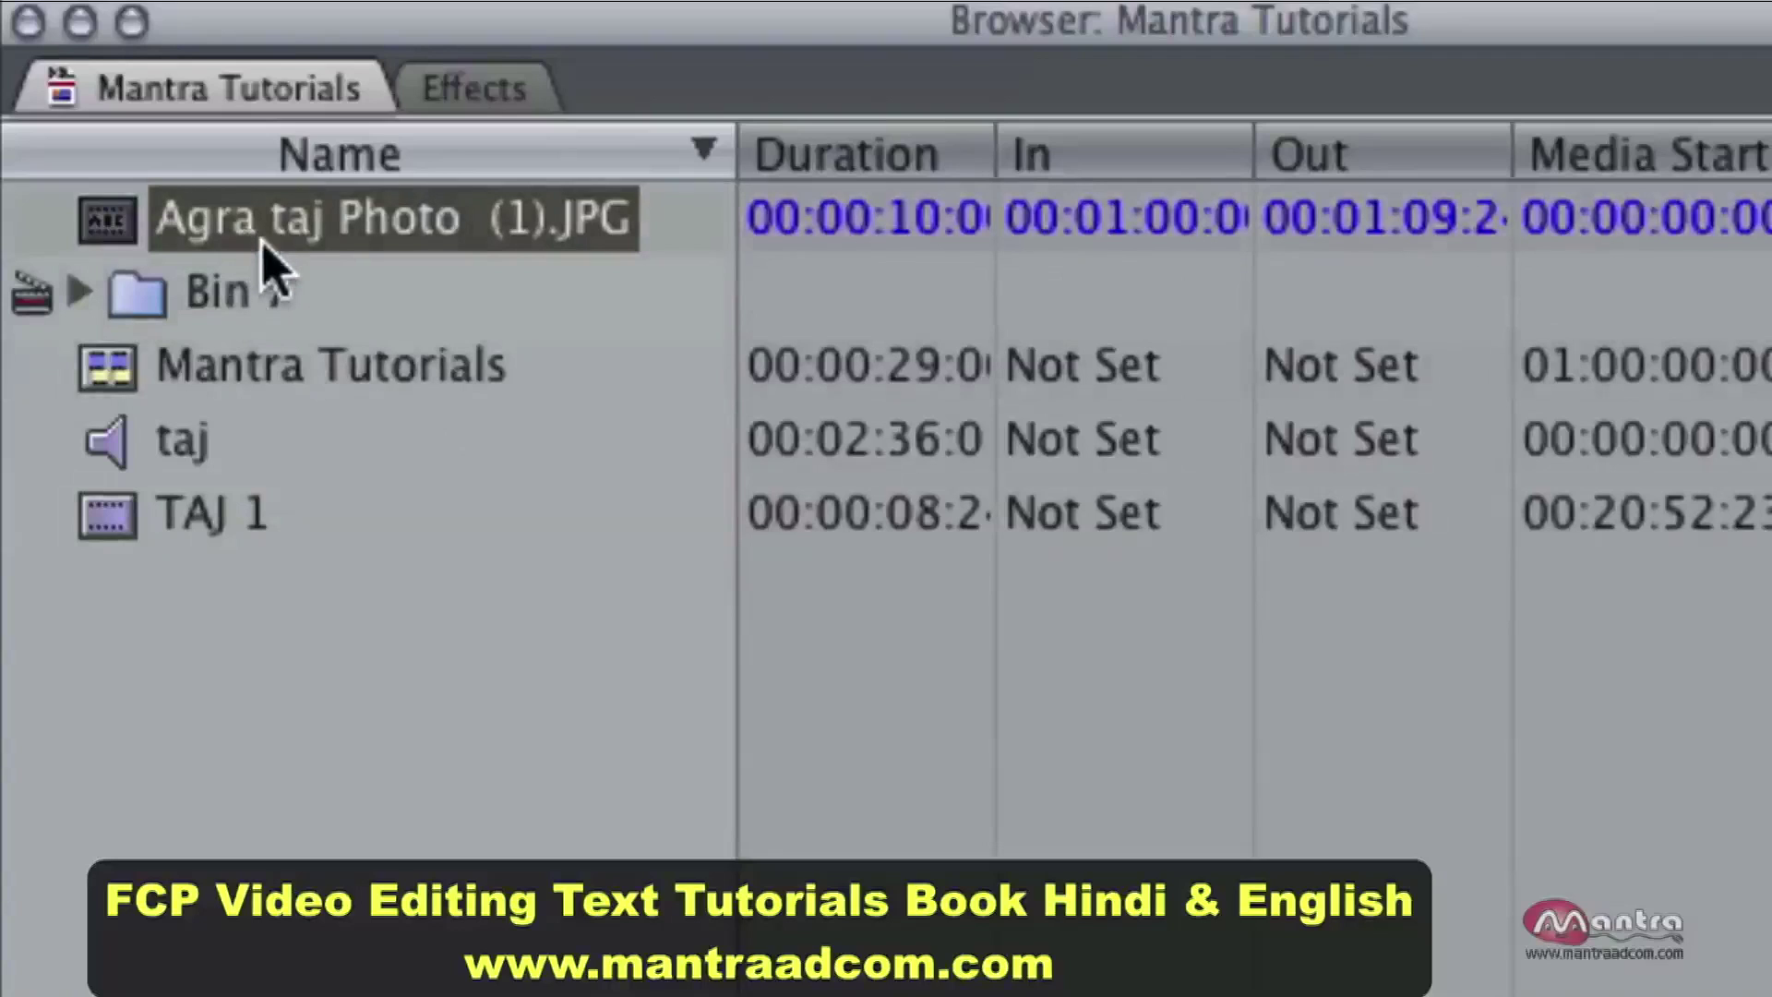
pyautogui.moveTo(270, 264); pyautogui.dragTo(349, 376)
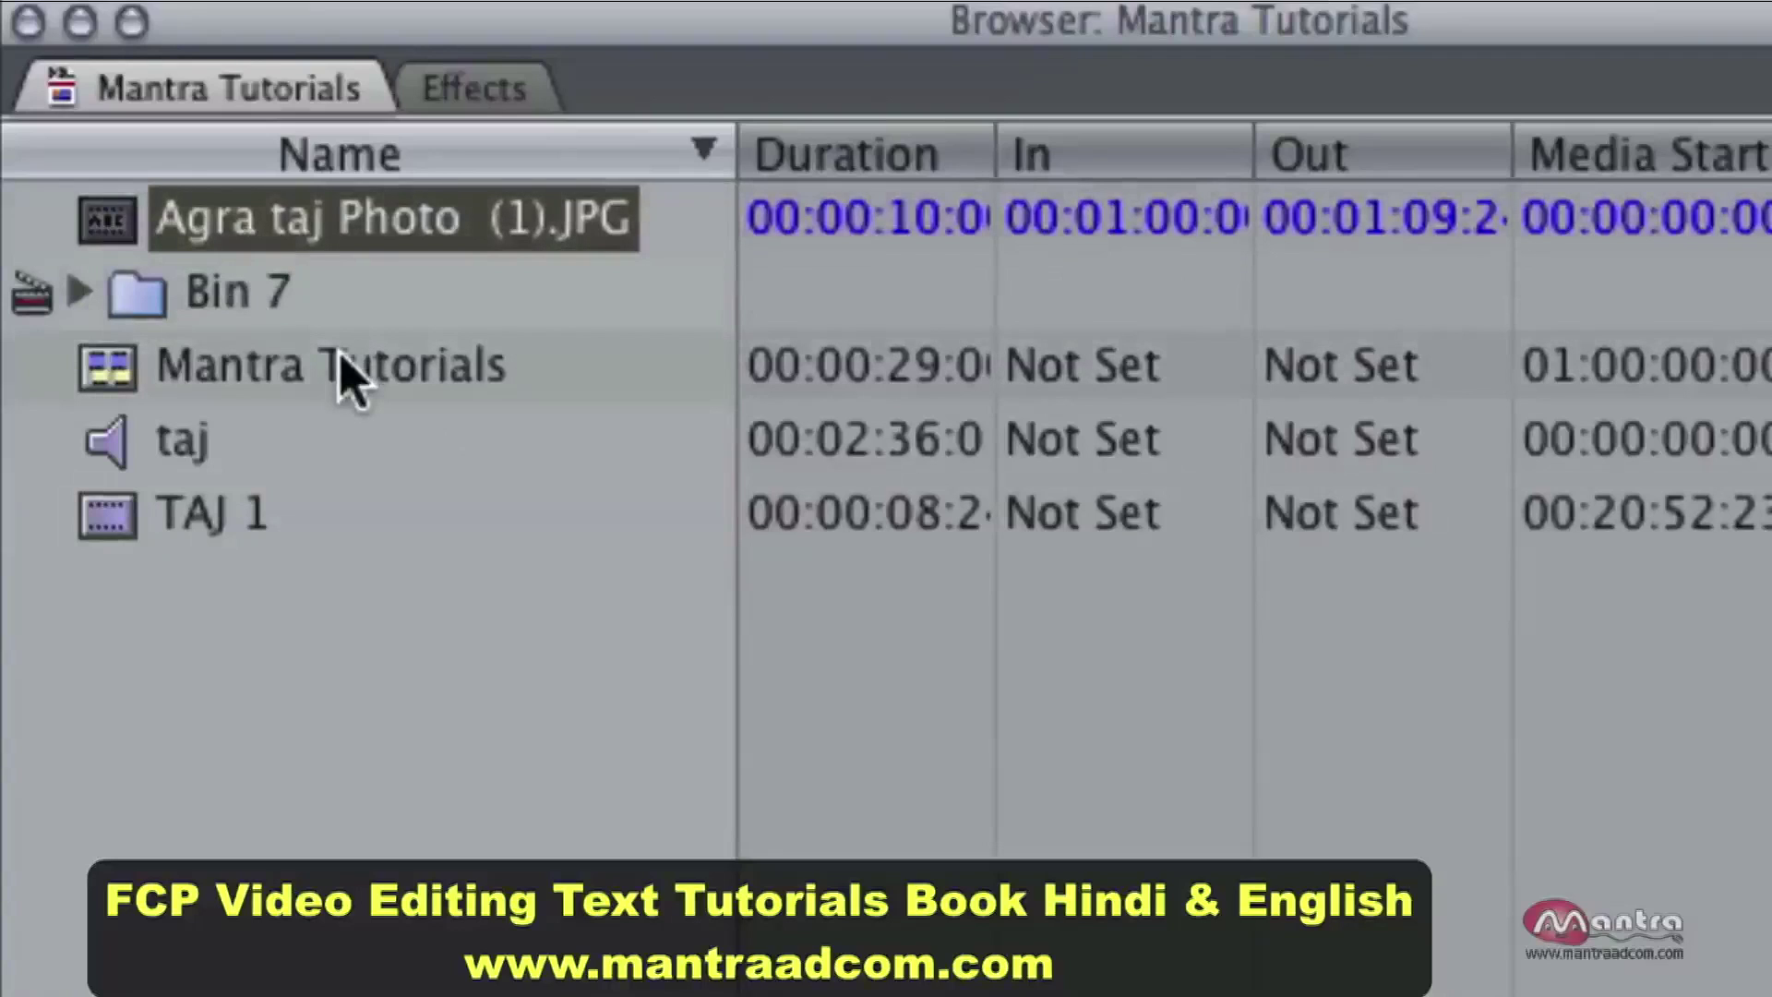